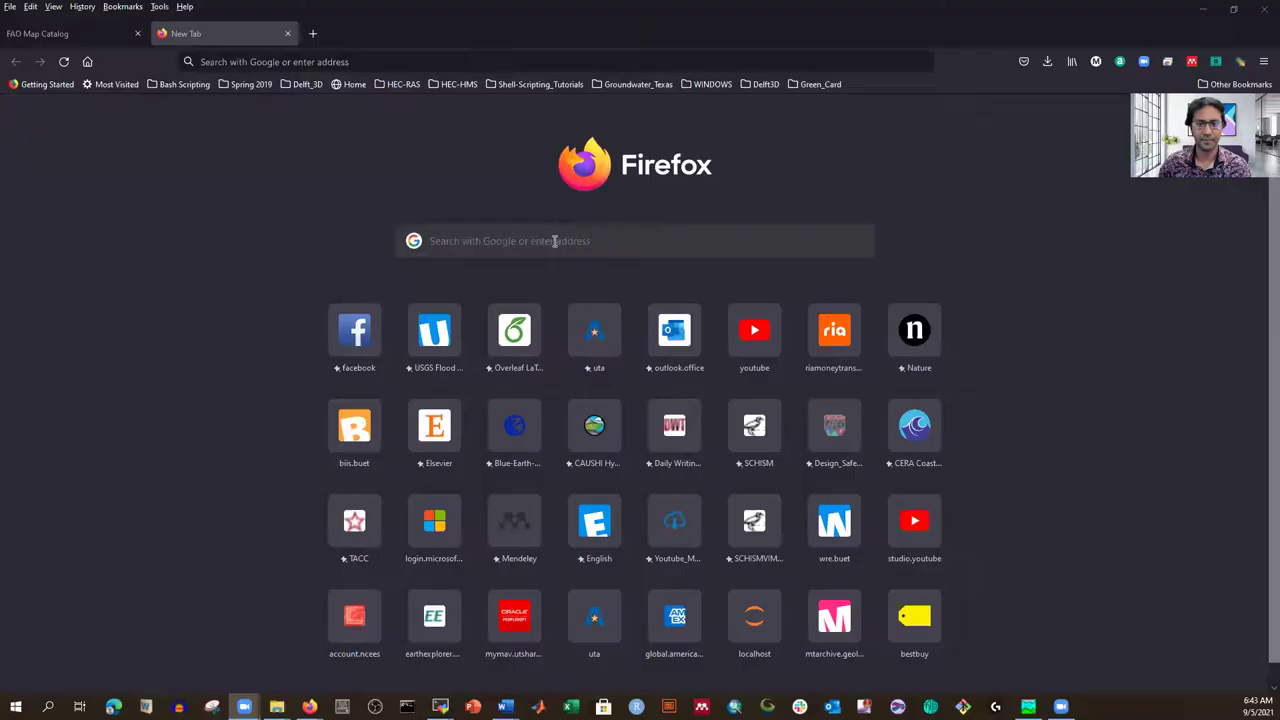
Search the web for "FAO map catalog" and open the FAO Map Catalog site from the results.
click(557, 243)
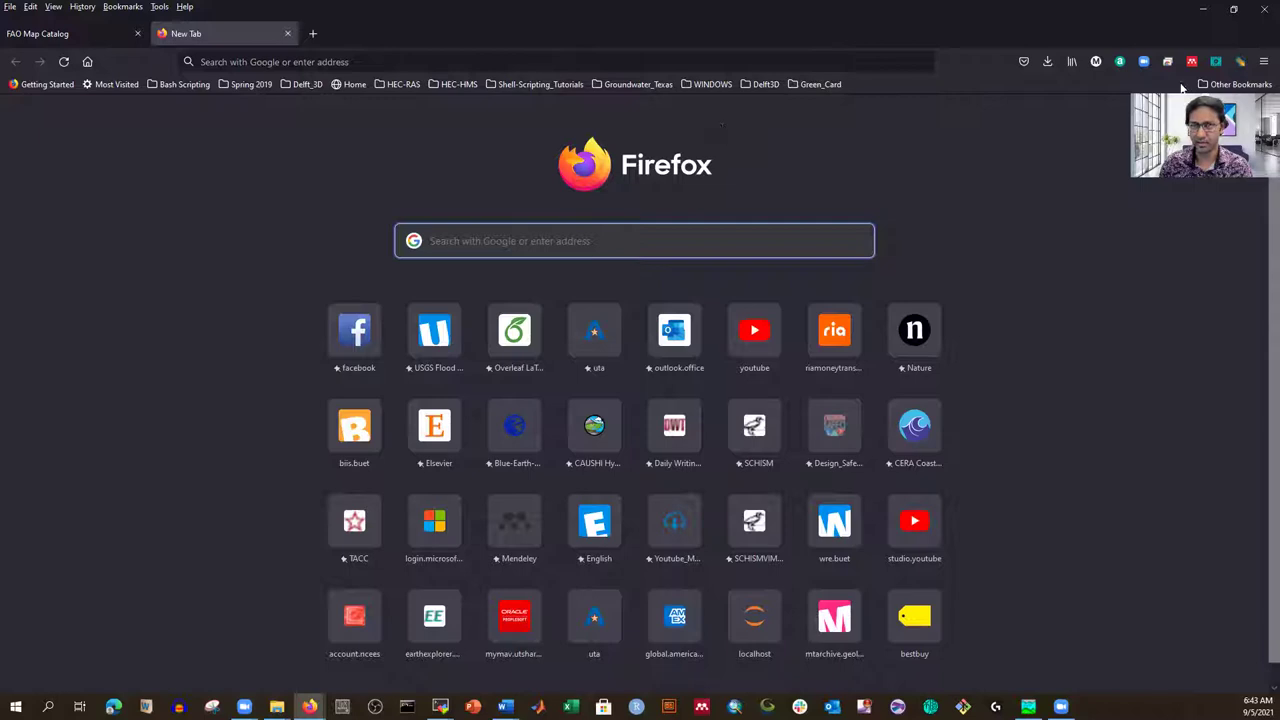
click(598, 240)
text(FAO)
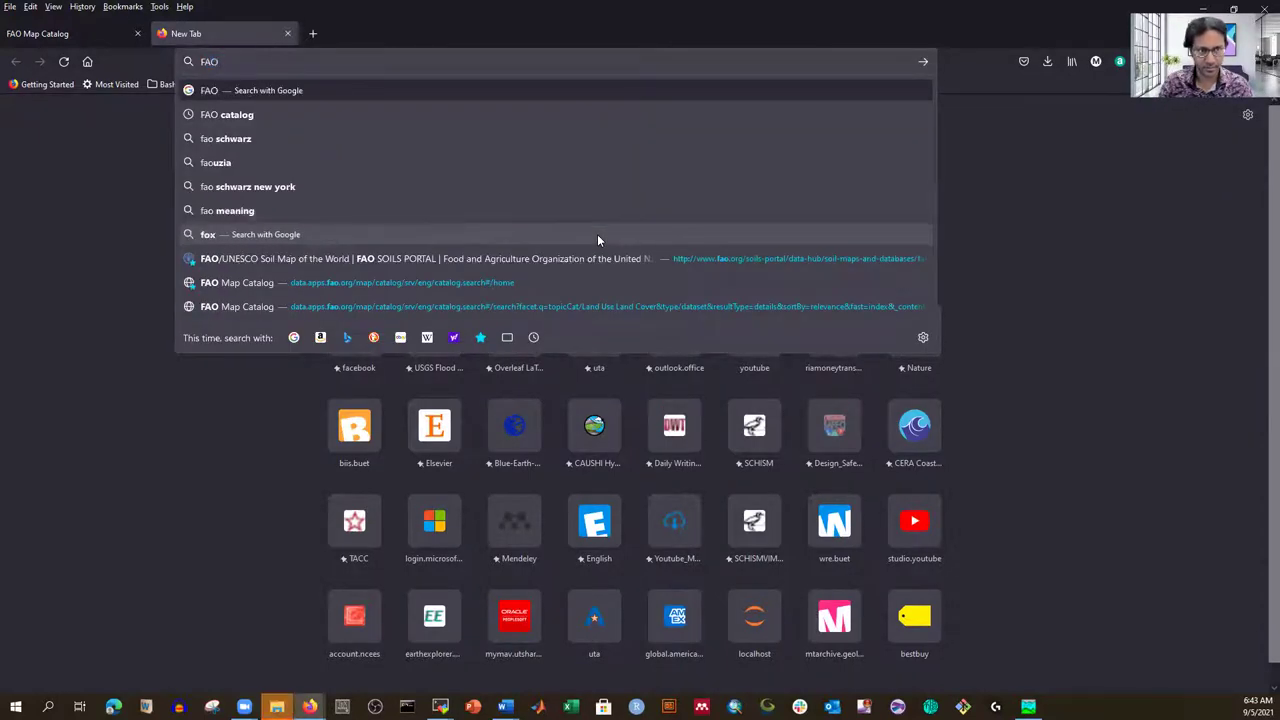
text( map ca)
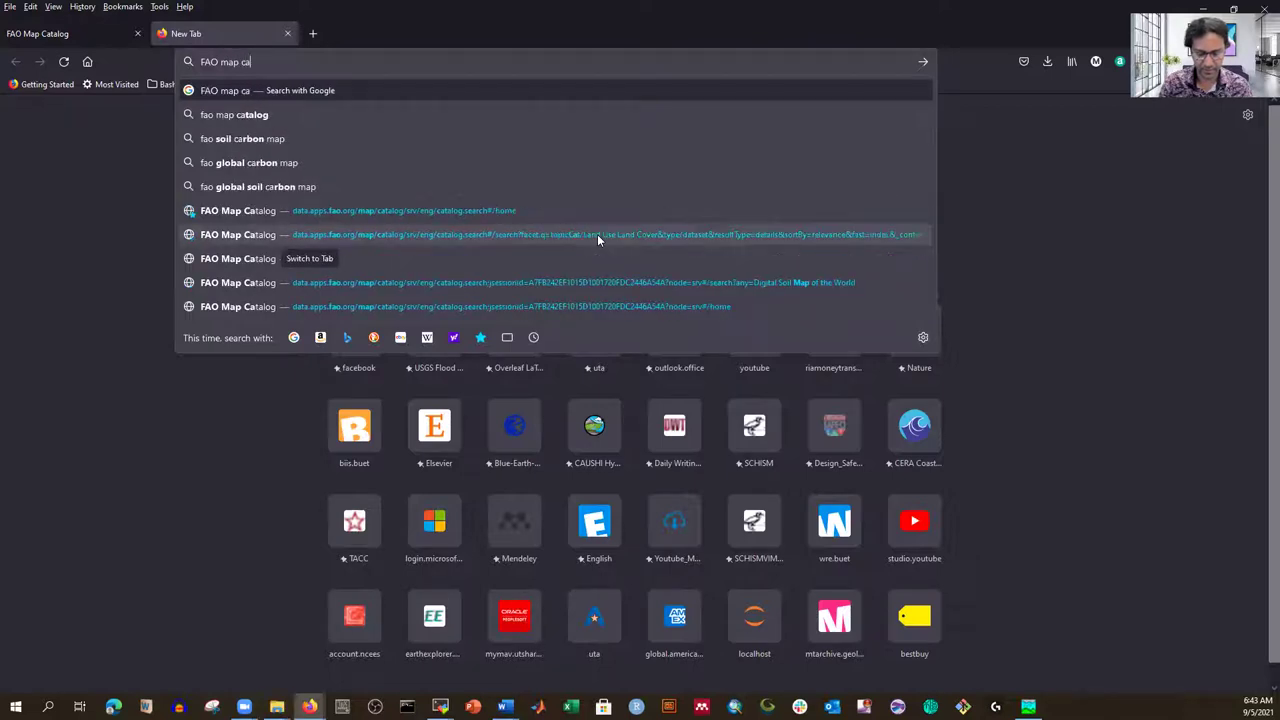
text(talog)
key(Return)
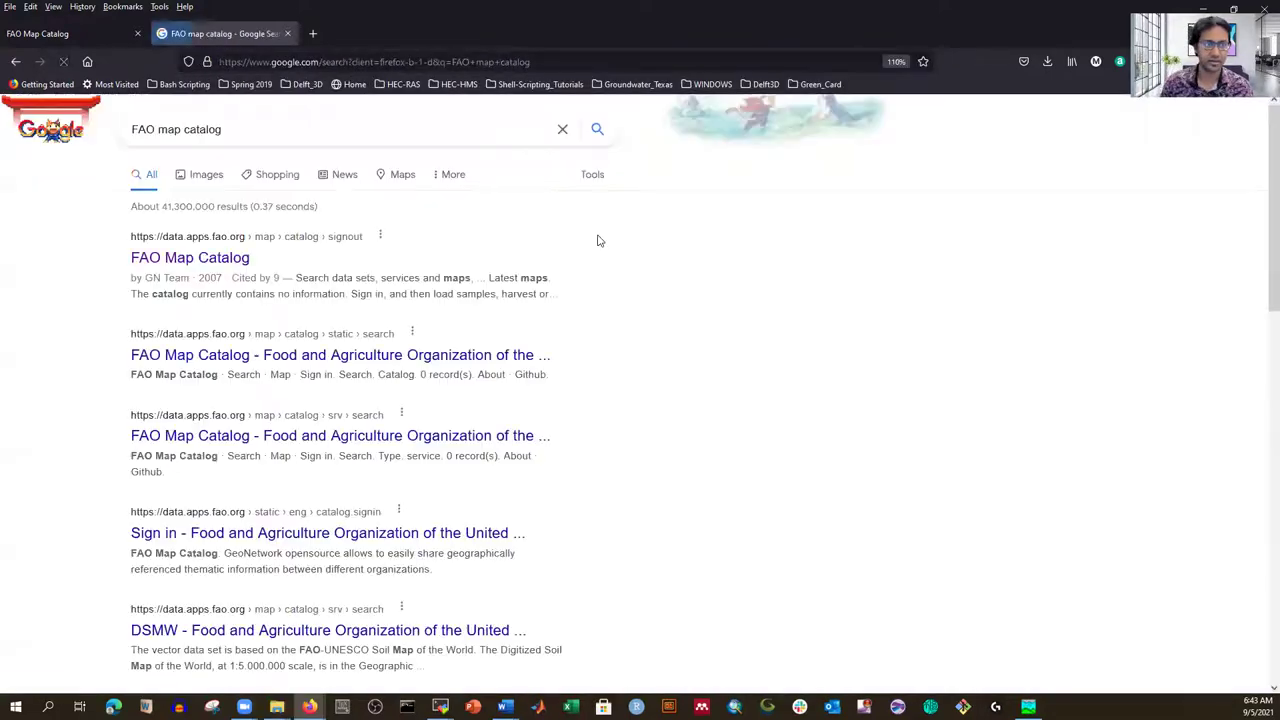
click(175, 257)
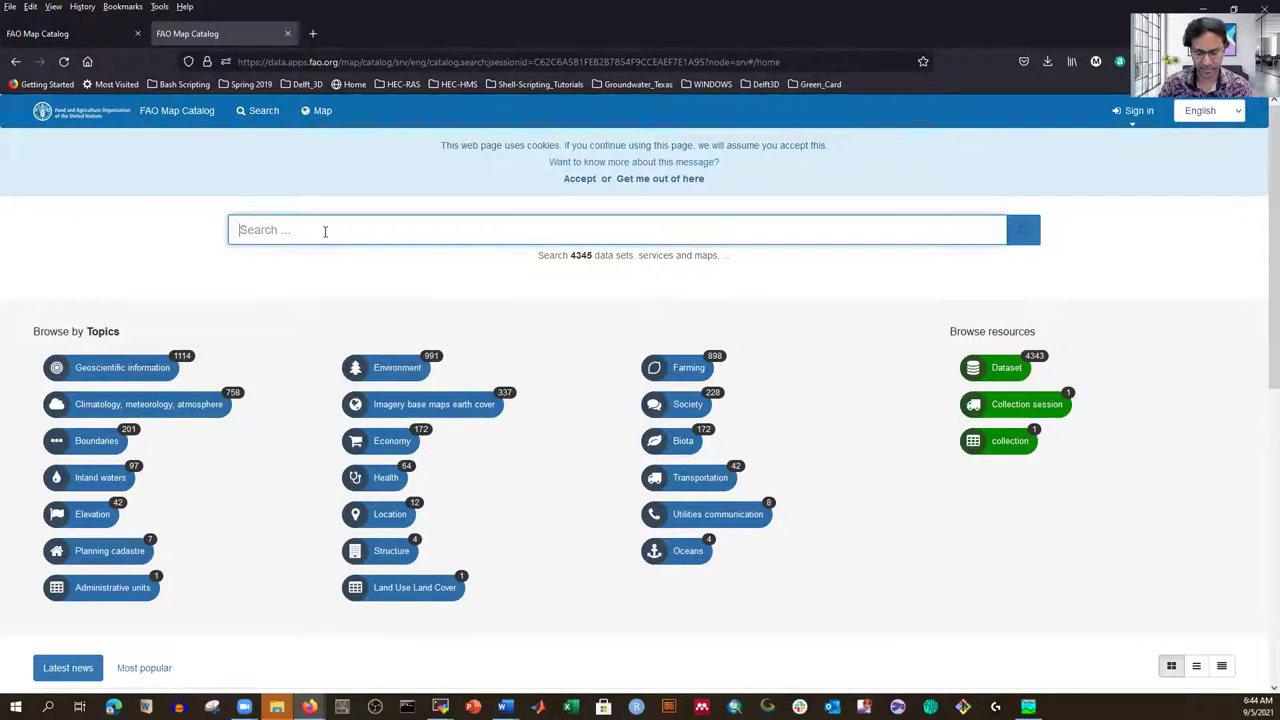
Search the catalog for "Land use map and land cover".
text(Land use )
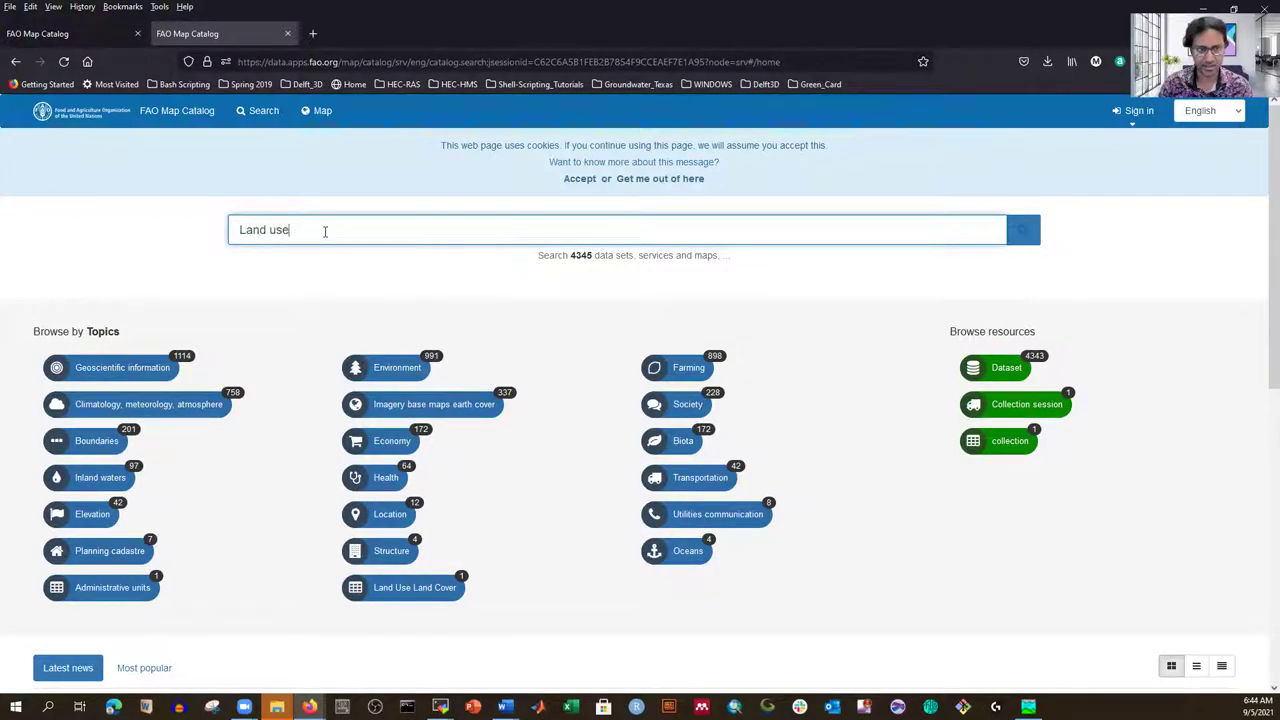
text(map)
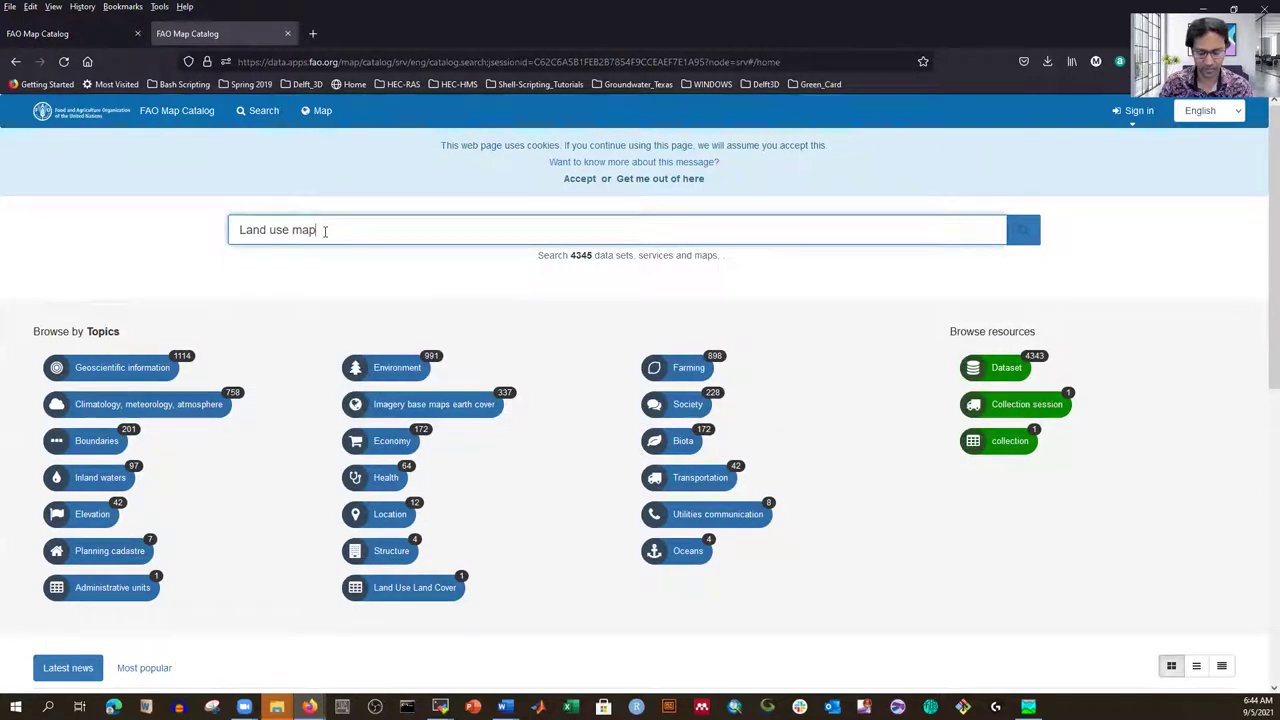
text( and)
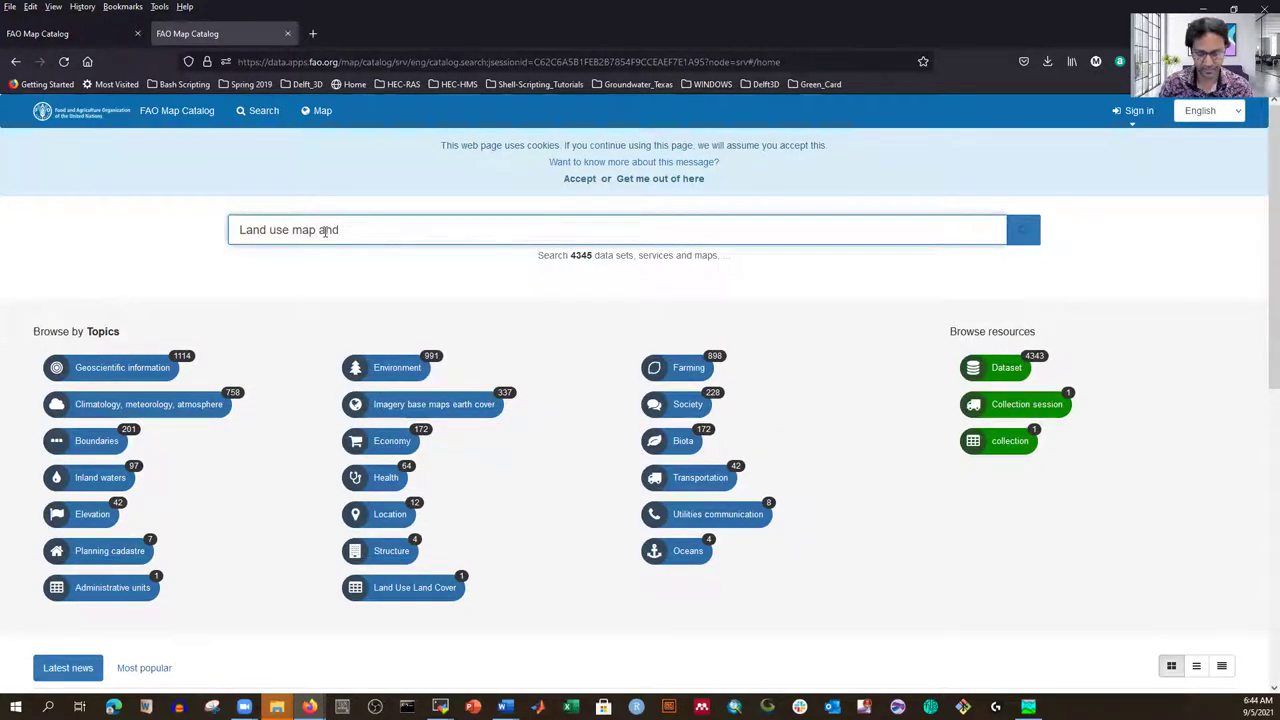
text( land cover)
key(Return)
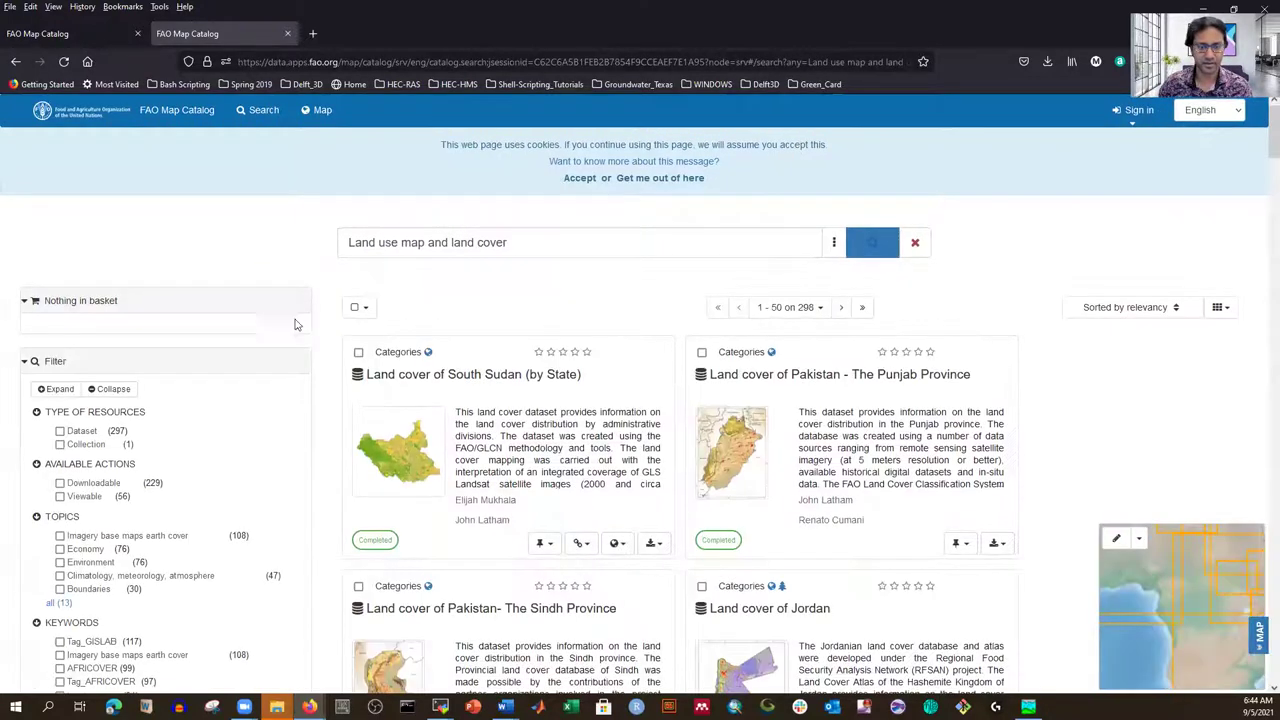
Find the global "Dominant Land Cover and Use" dataset among the search results and open its record.
scroll(294, 323, down, 3)
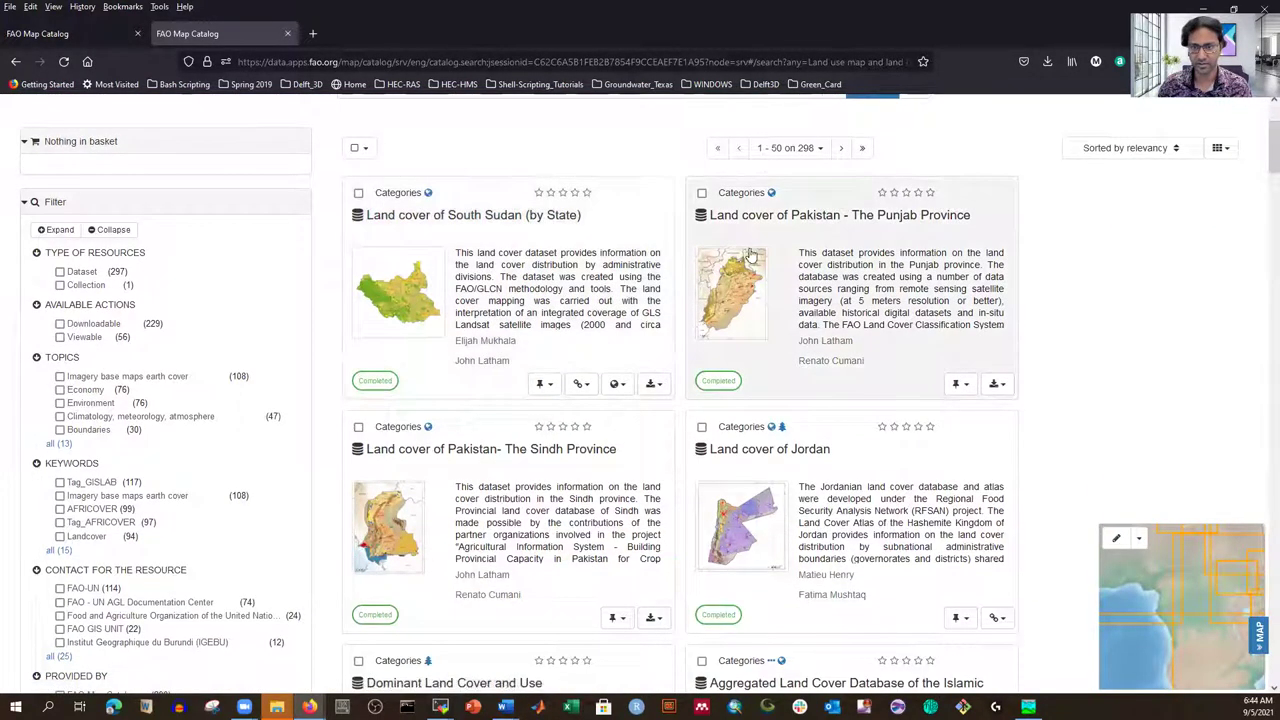
scroll(538, 352, down, 5)
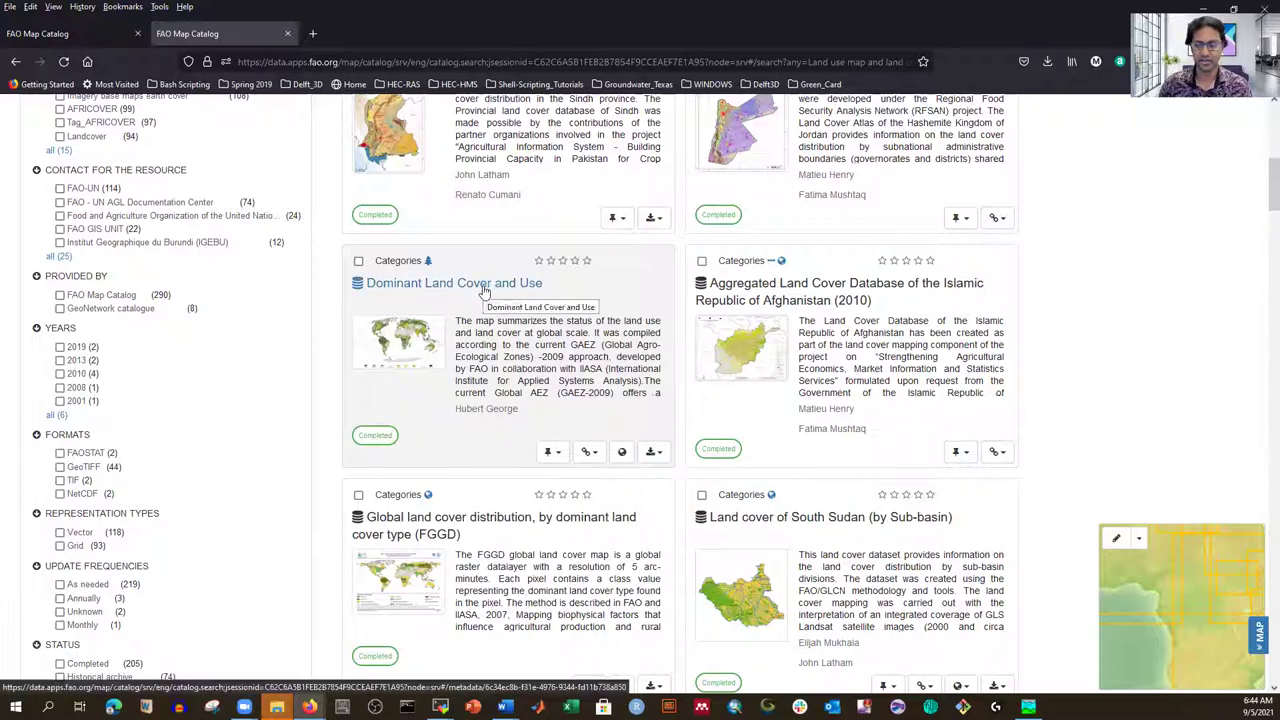
scroll(450, 300, up, 5)
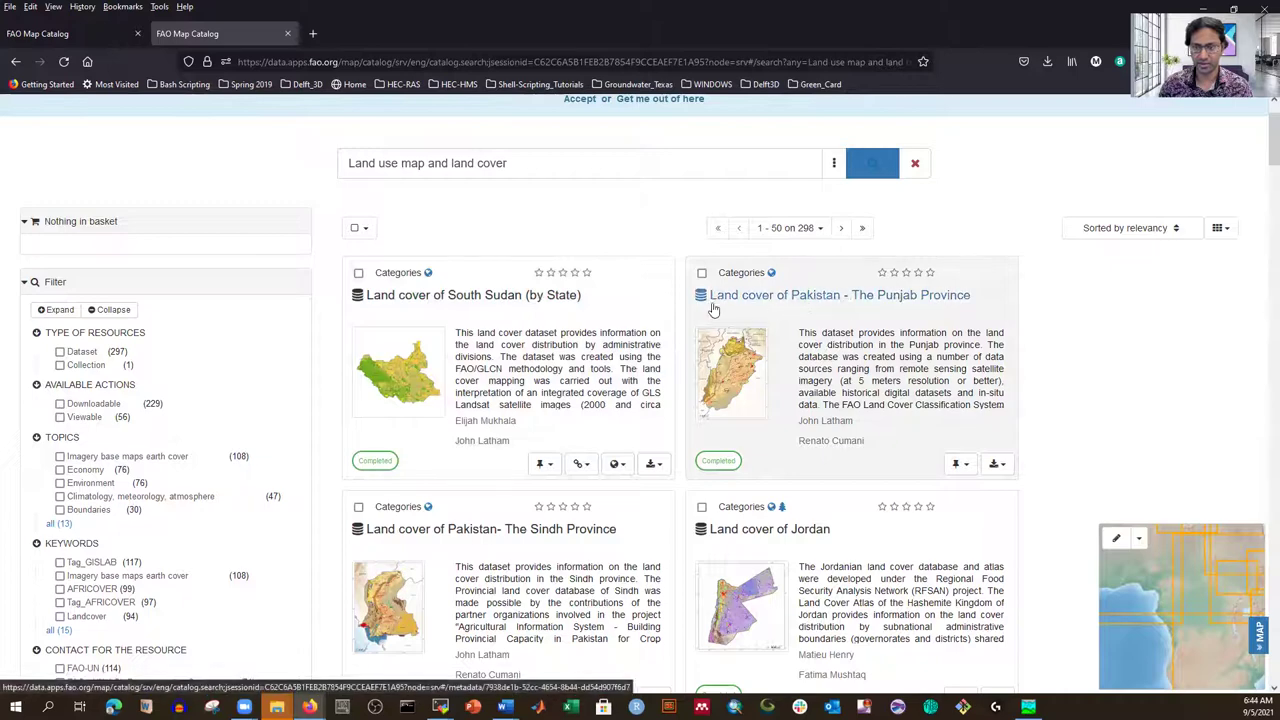
scroll(714, 310, down, 3)
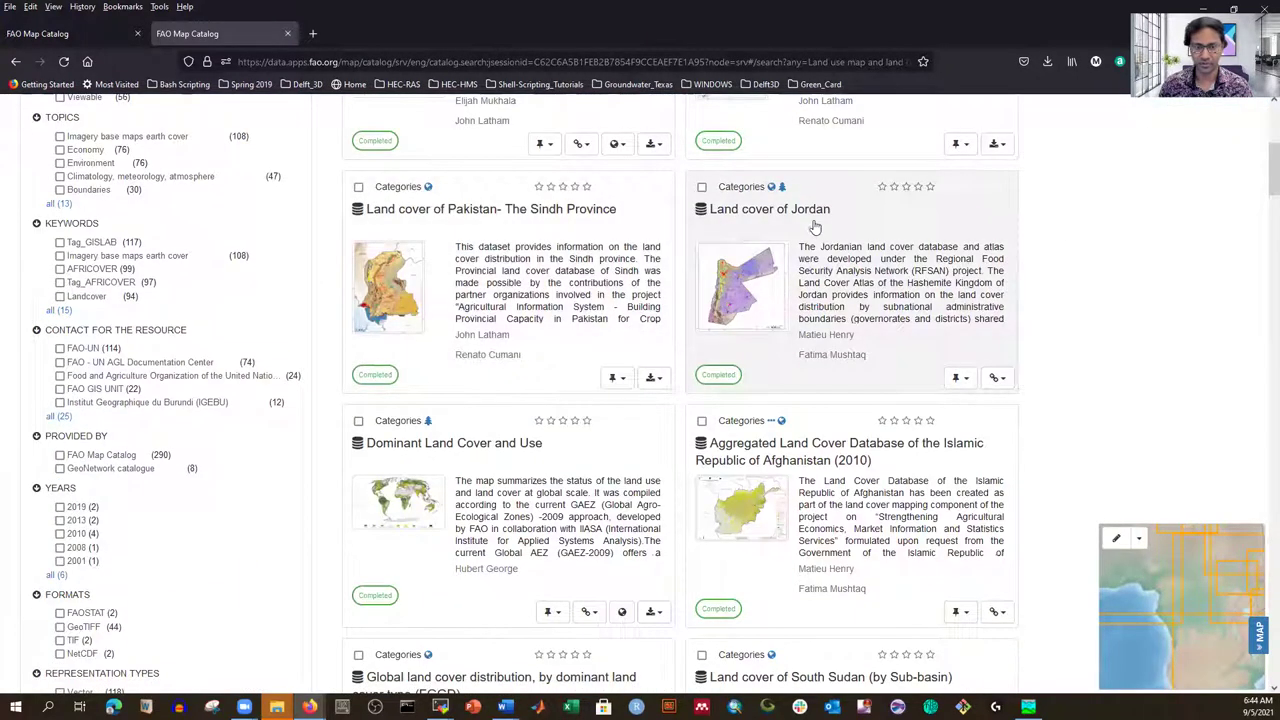
scroll(505, 396, down, 1)
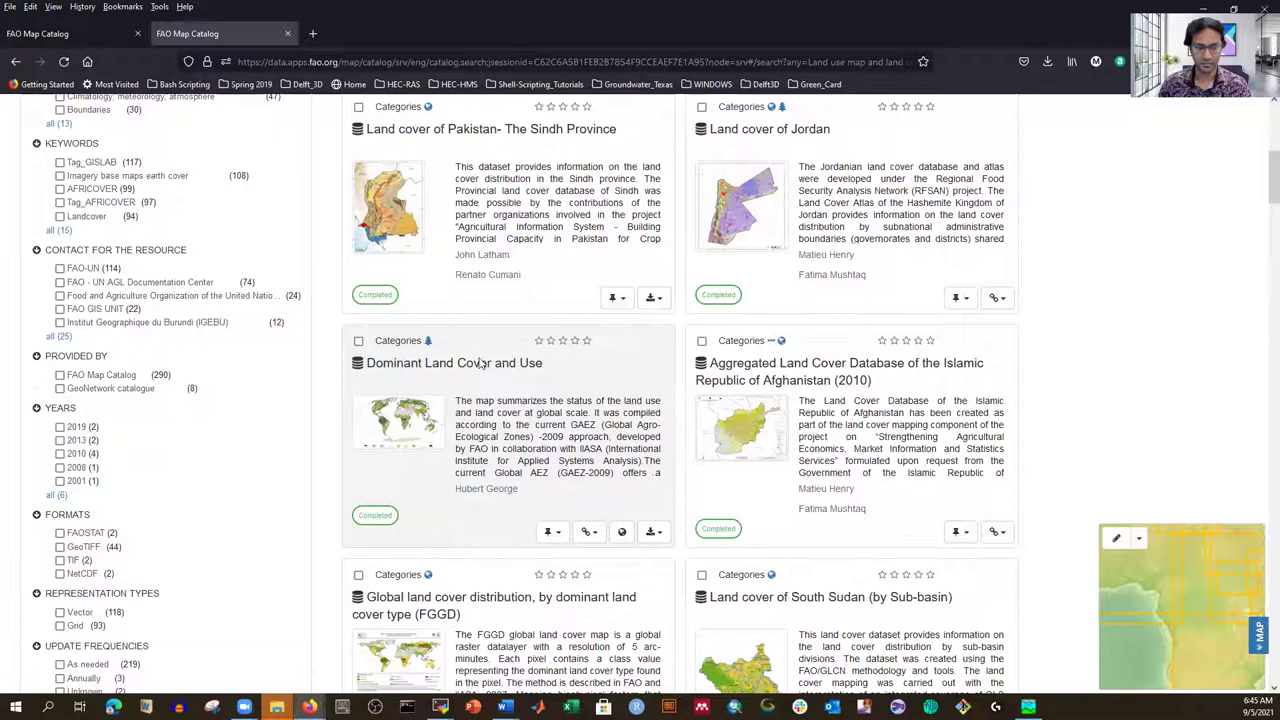
click(469, 366)
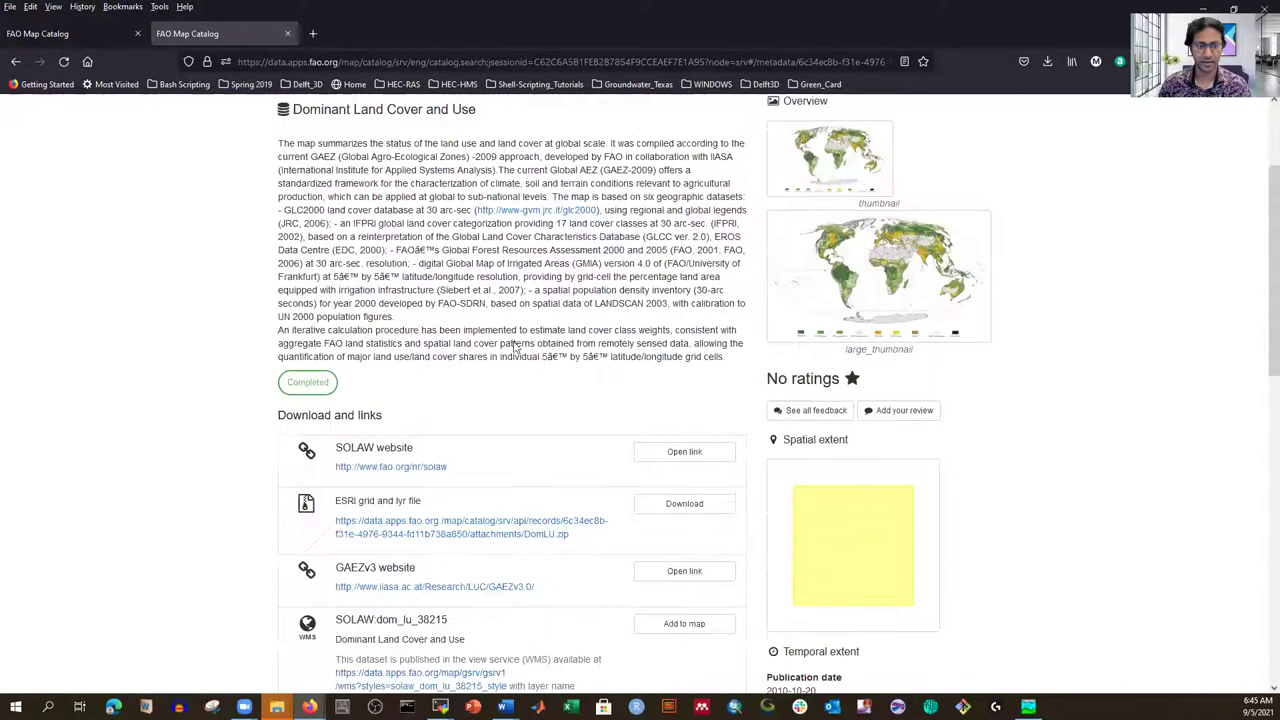
Download the dataset's ESRI grid and lyr file as DomLU.zip into Youtube_Tutorials\Data_Download\Land_USE on the E: drive.
scroll(440, 372, down, 3)
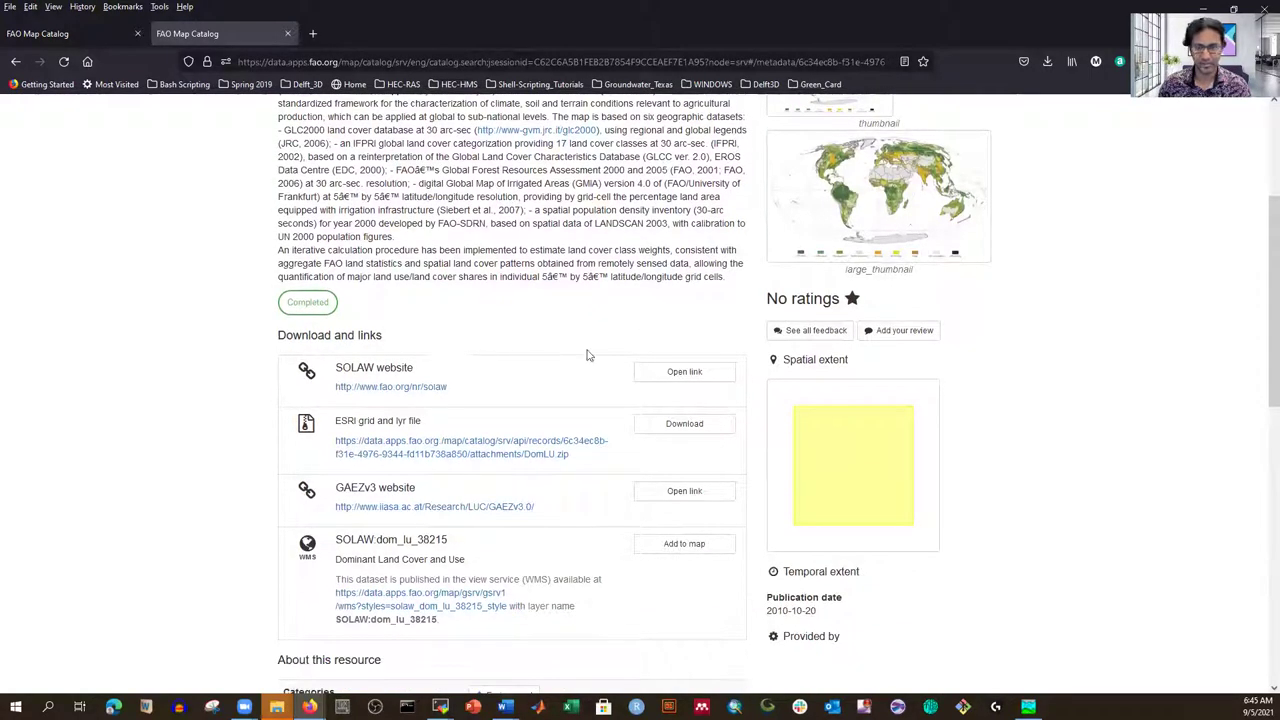
scroll(463, 349, down, 2)
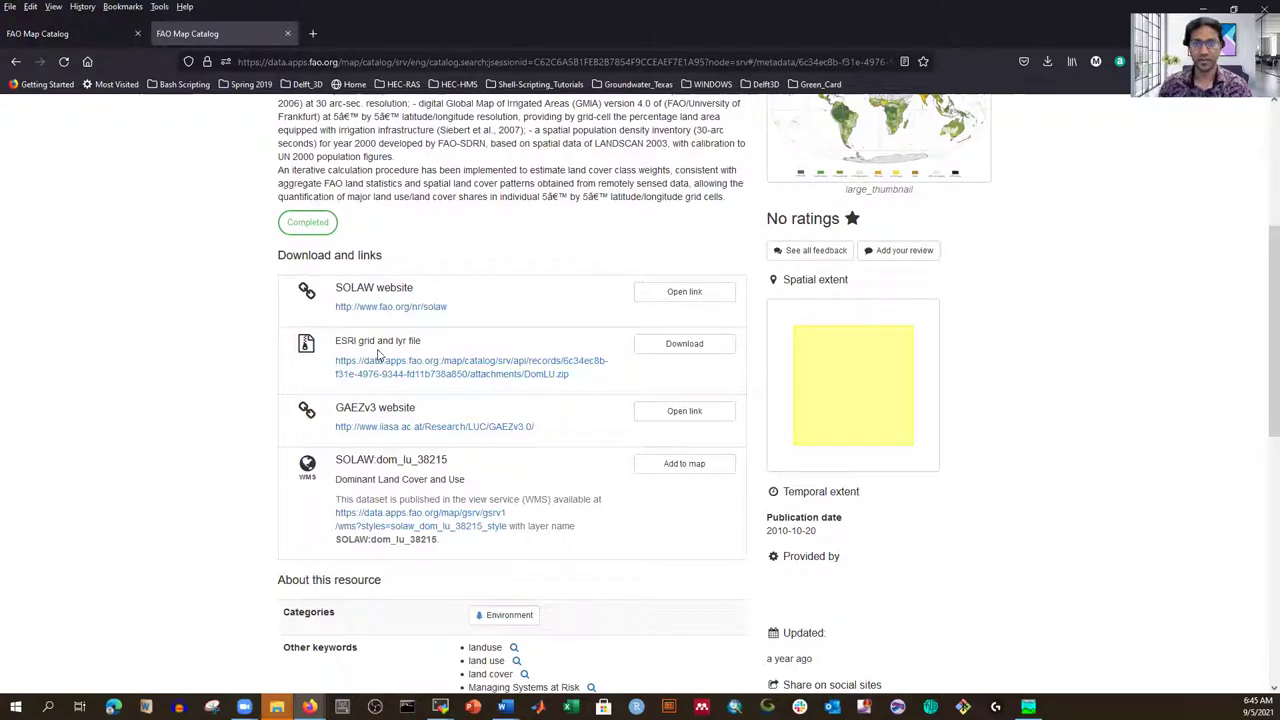
click(686, 350)
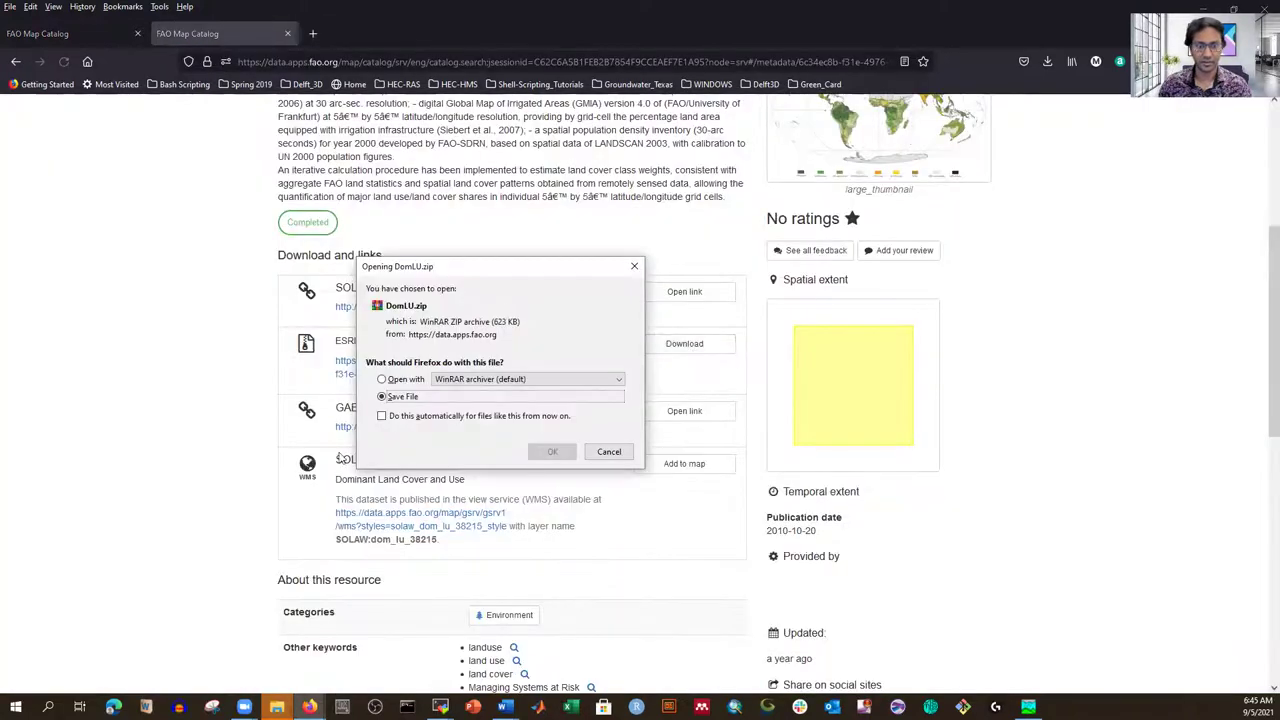
click(558, 455)
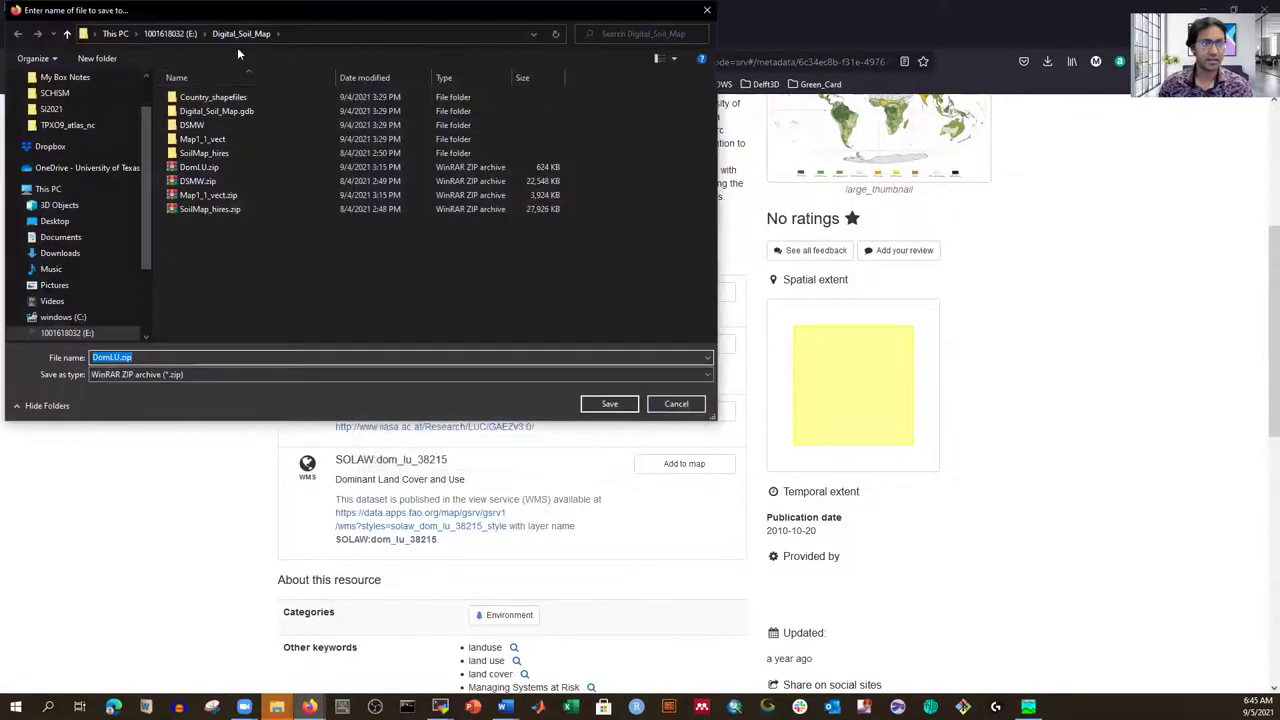
click(169, 33)
scroll(276, 219, down, 15)
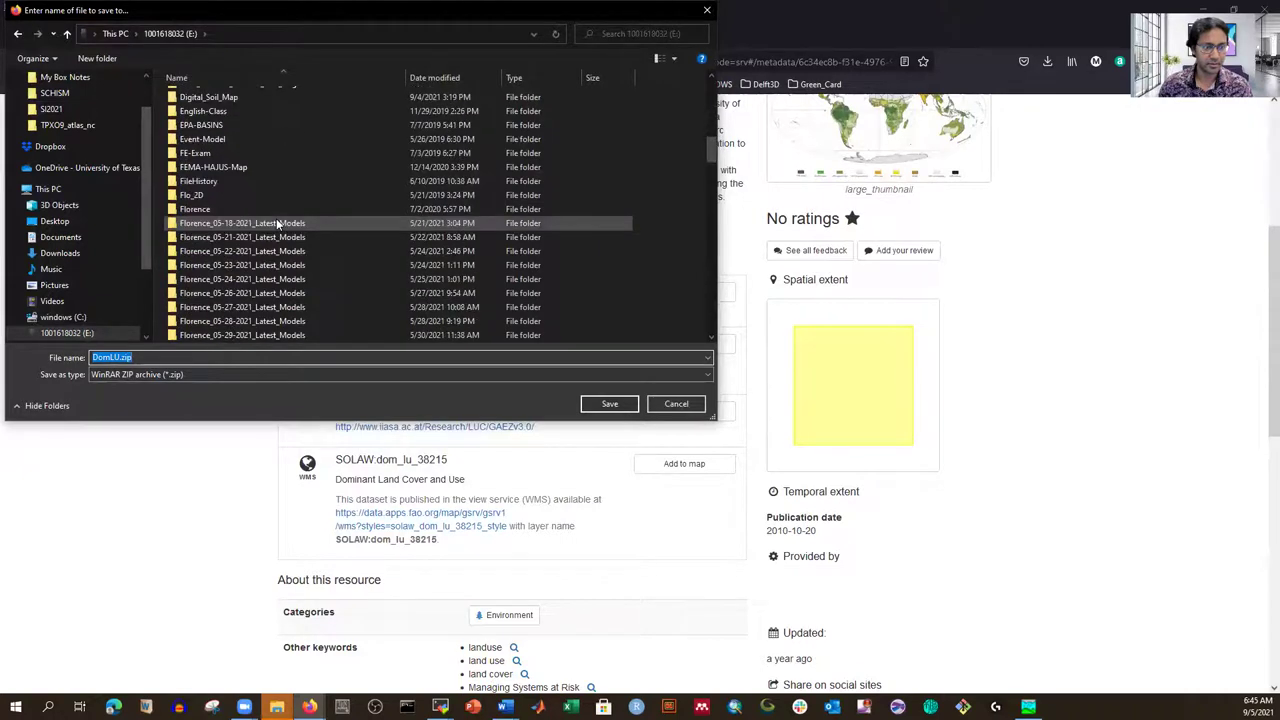
scroll(282, 237, down, 6)
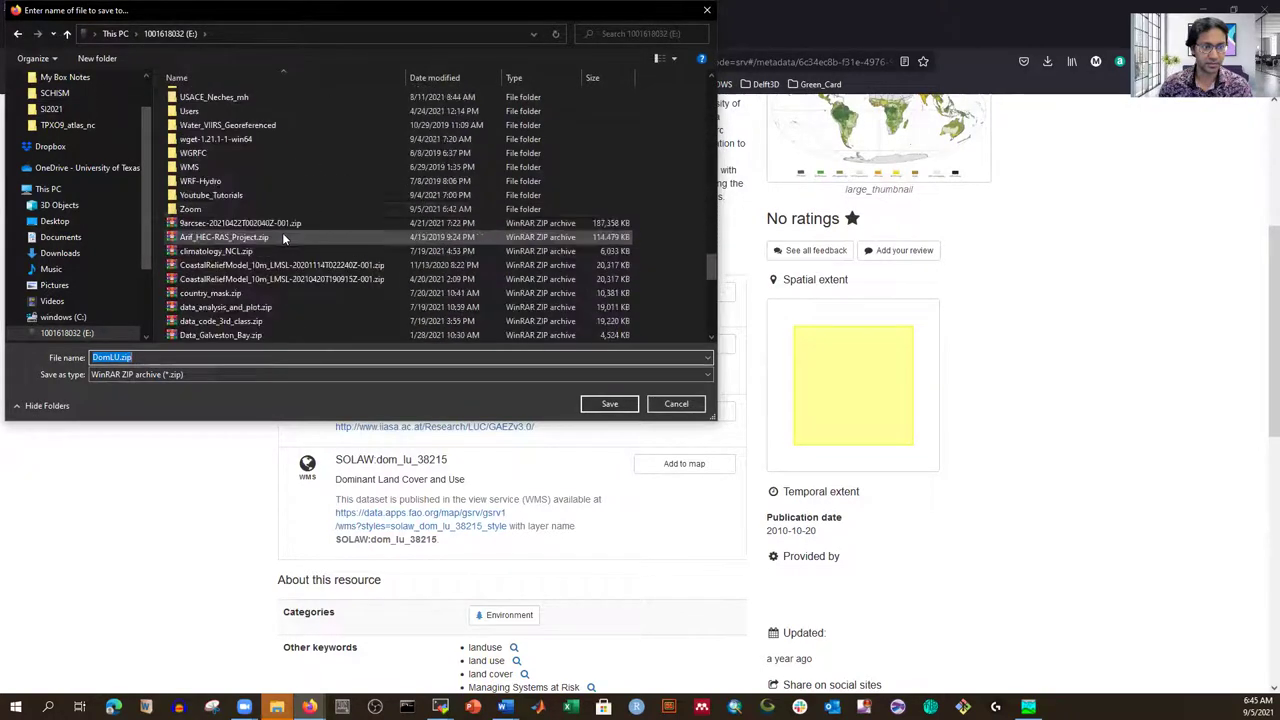
double_click(232, 197)
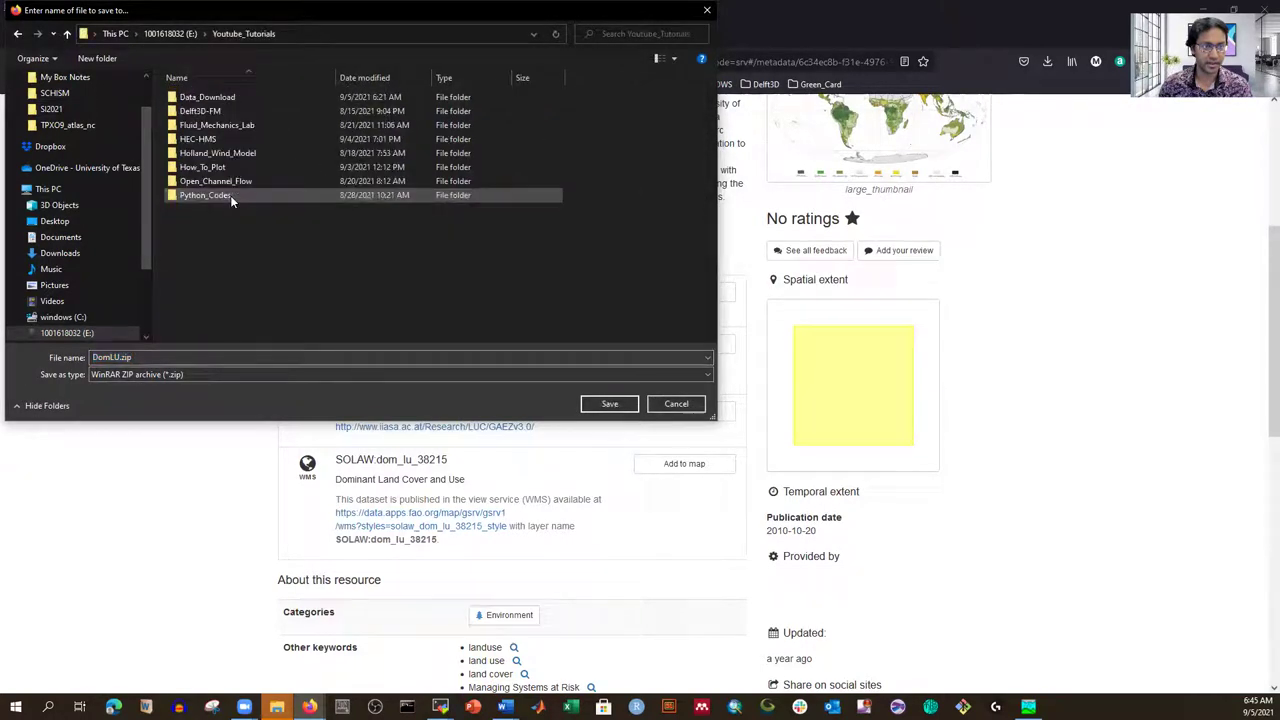
double_click(210, 97)
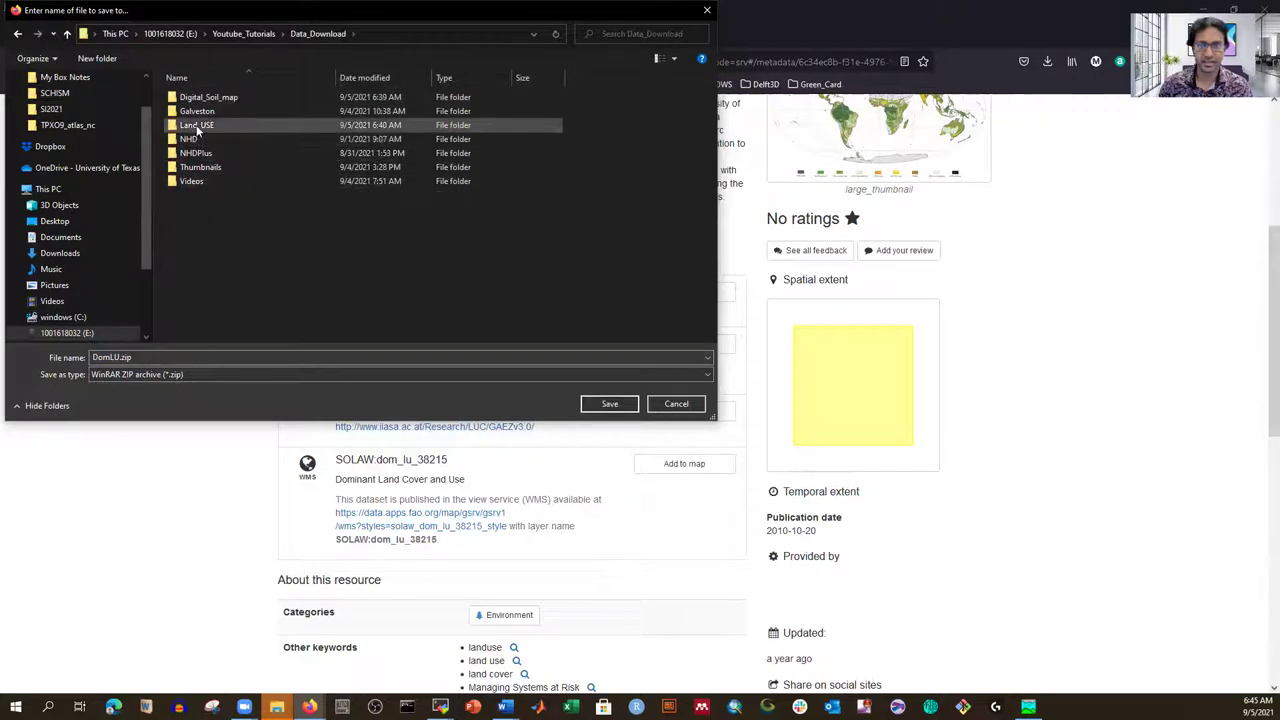
double_click(197, 127)
click(609, 405)
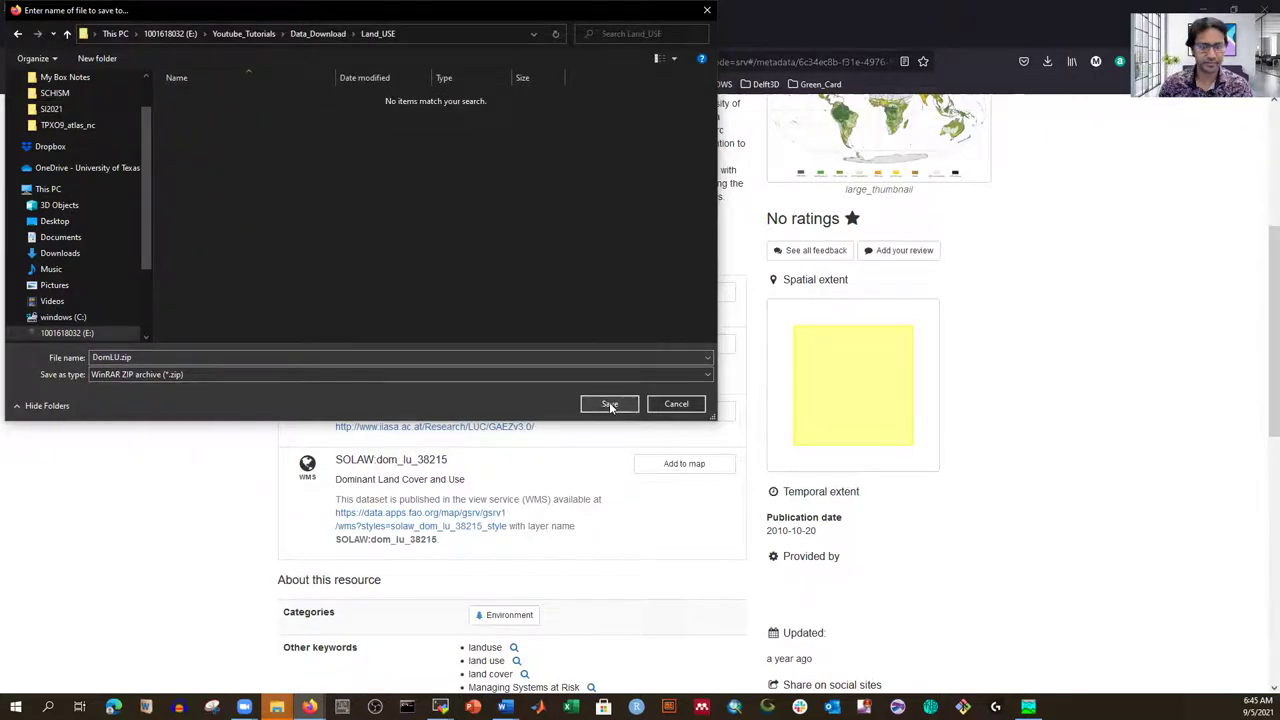
Open the download's containing folder and extract DomLU.zip into a DomLU subfolder of Land_USE.
click(1048, 63)
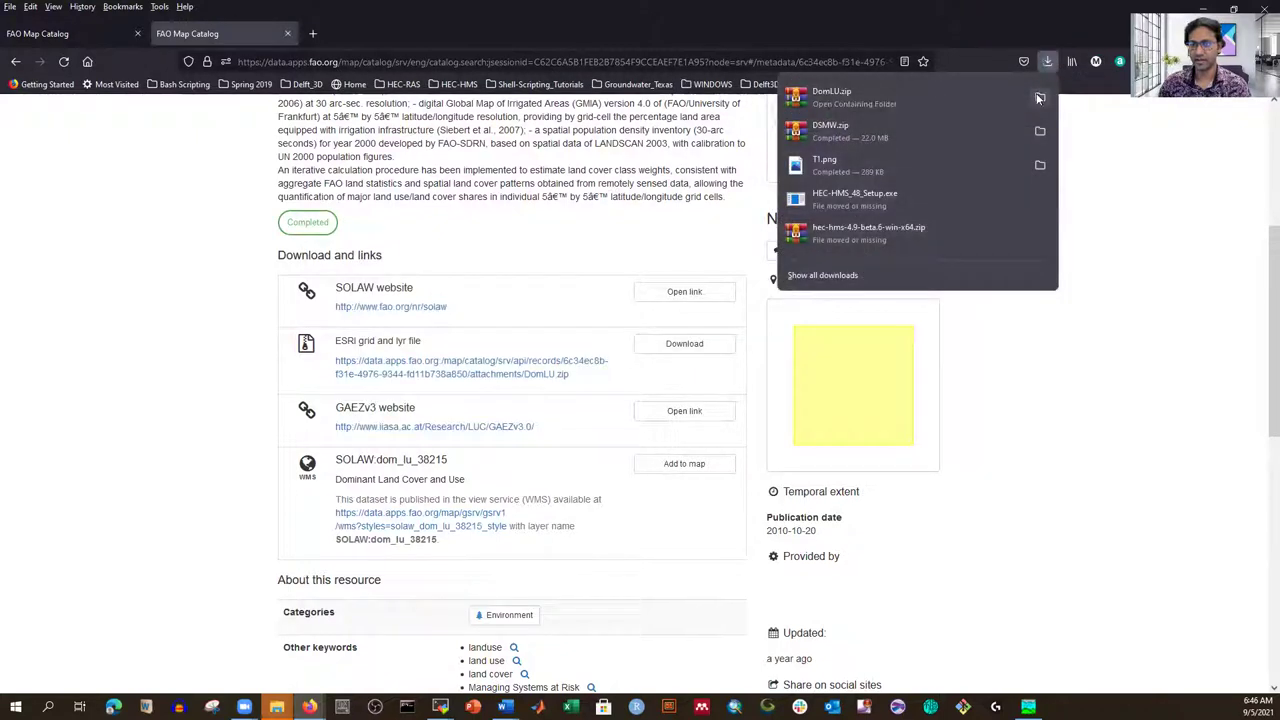
click(1039, 97)
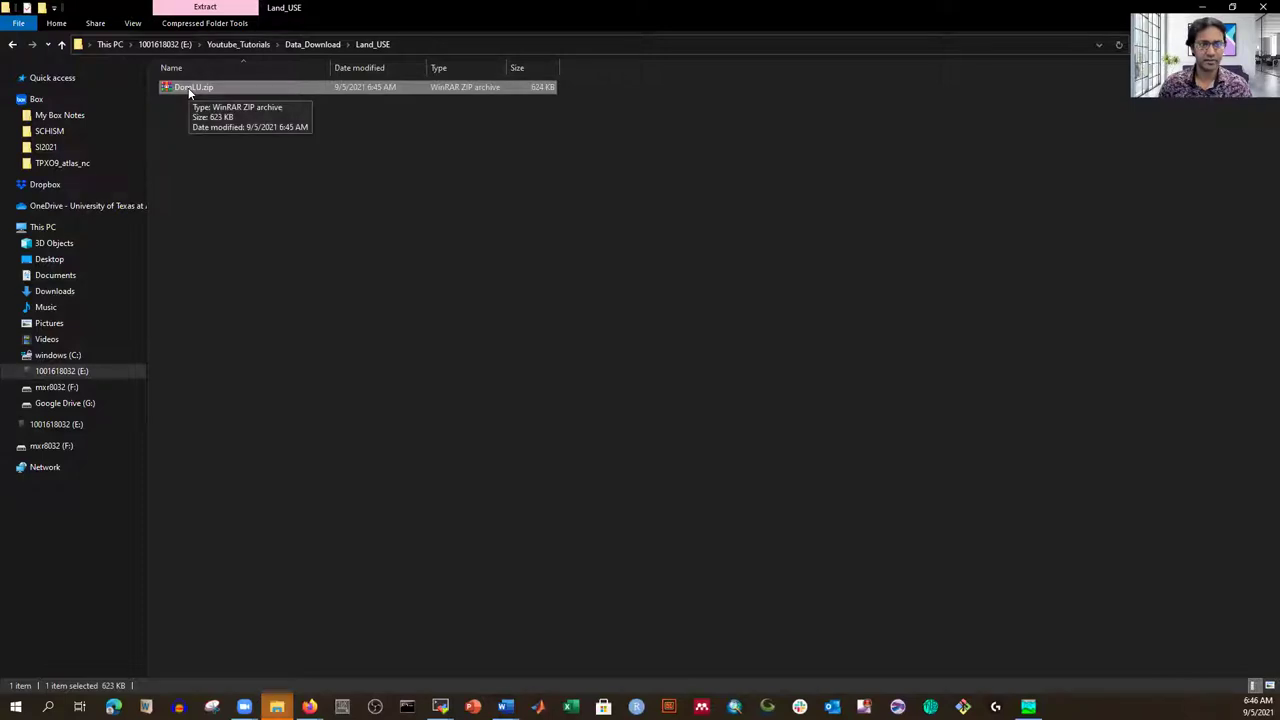
double_click(189, 89)
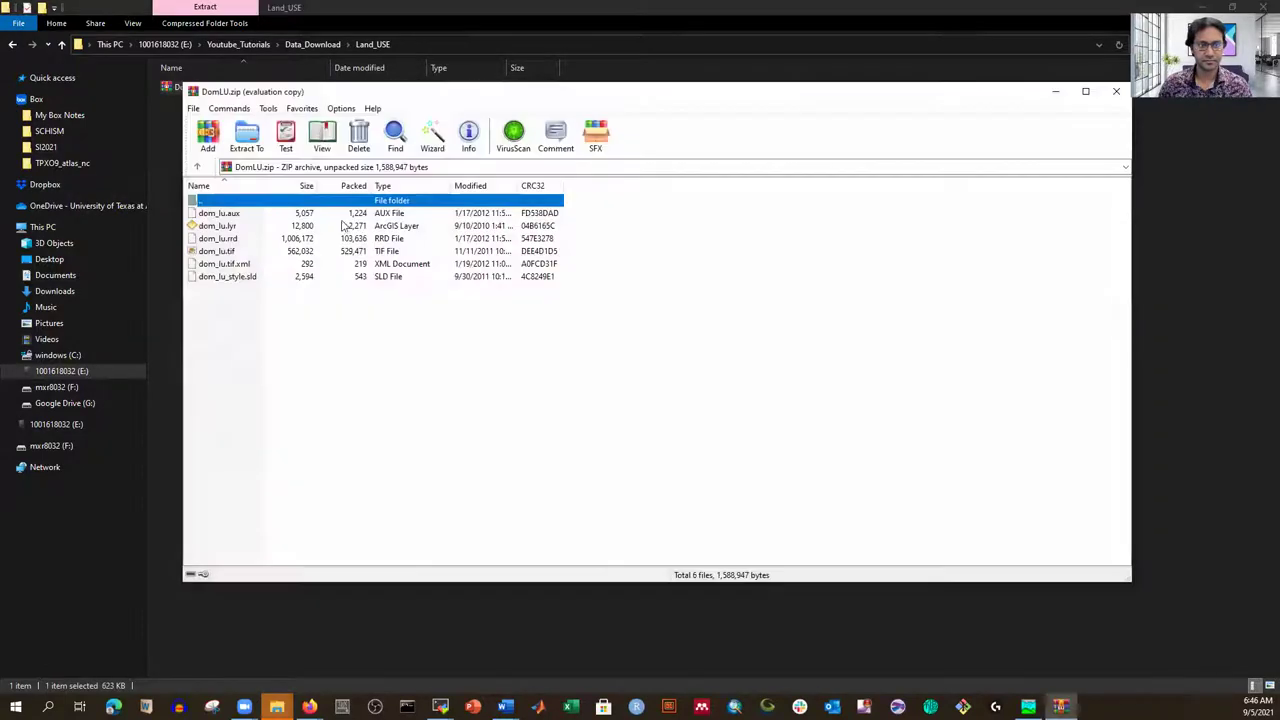
click(247, 135)
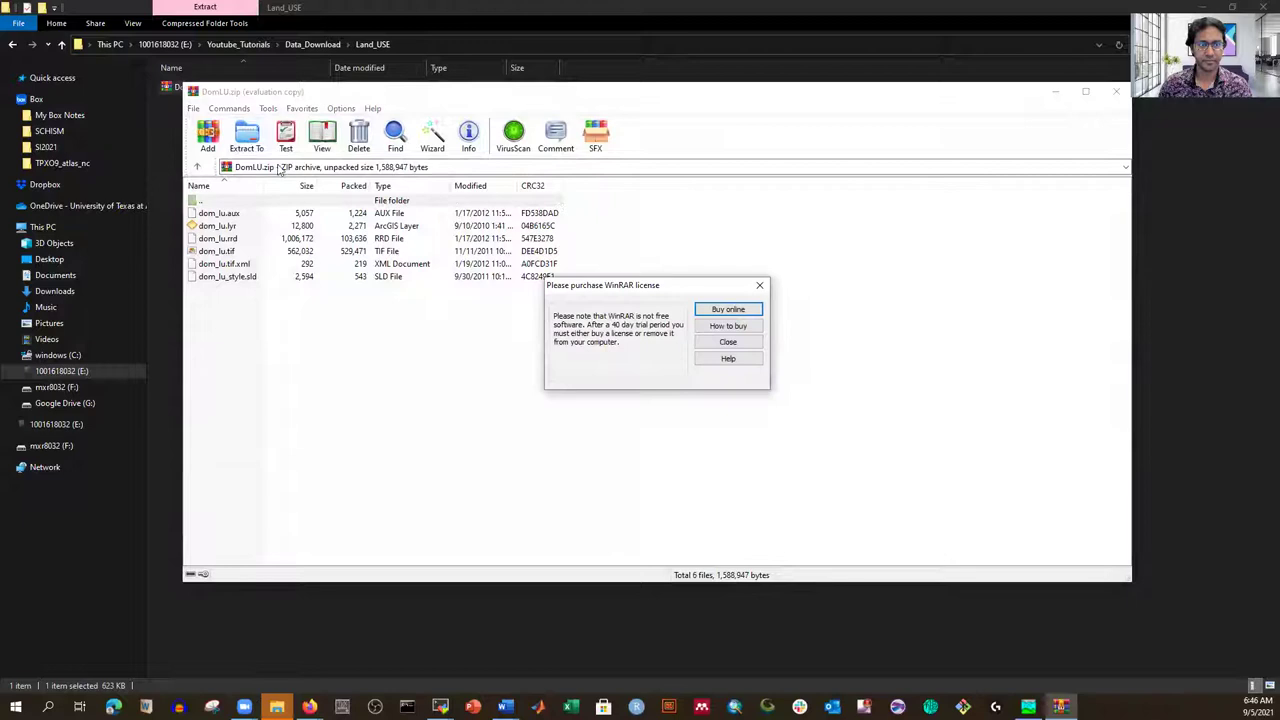
click(760, 287)
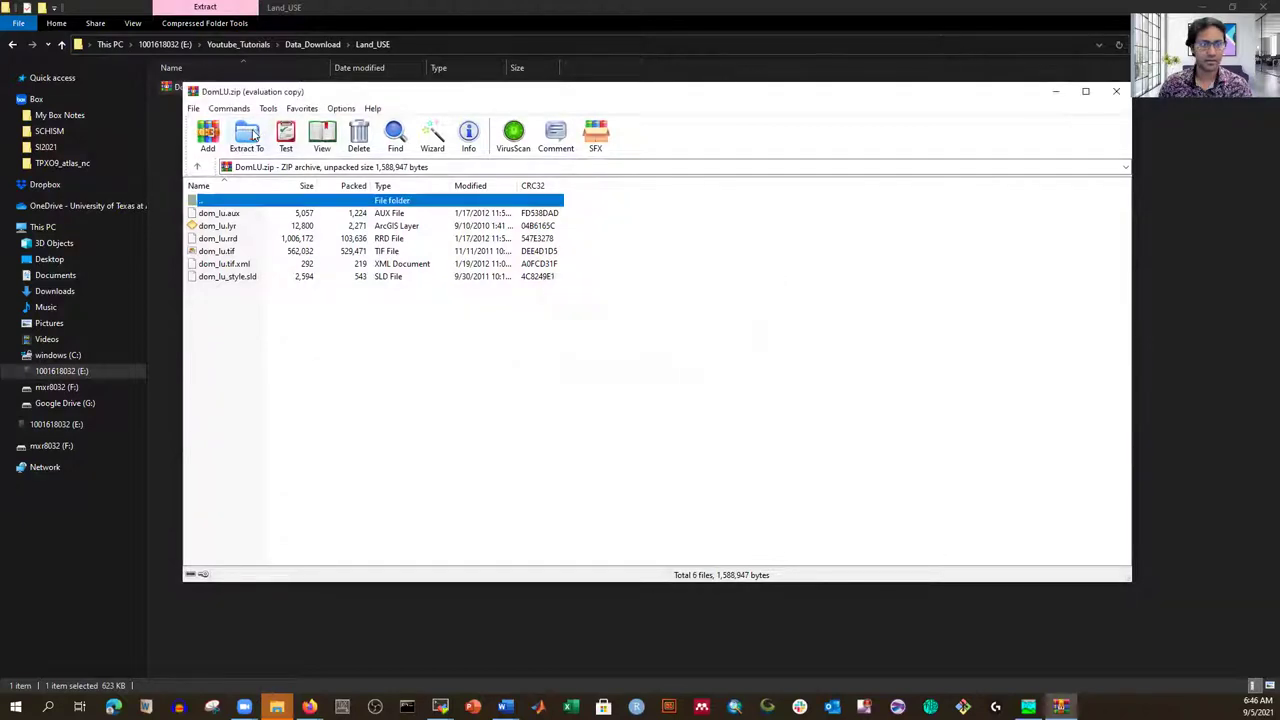
click(247, 138)
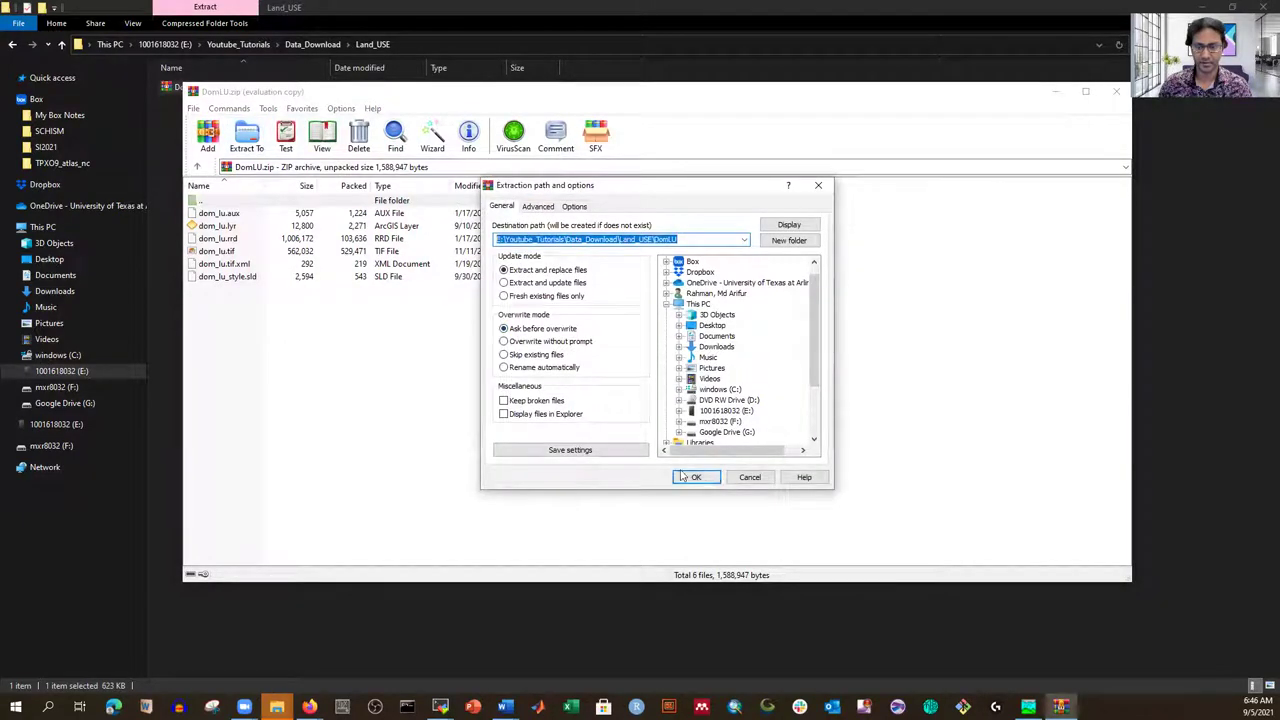
click(698, 477)
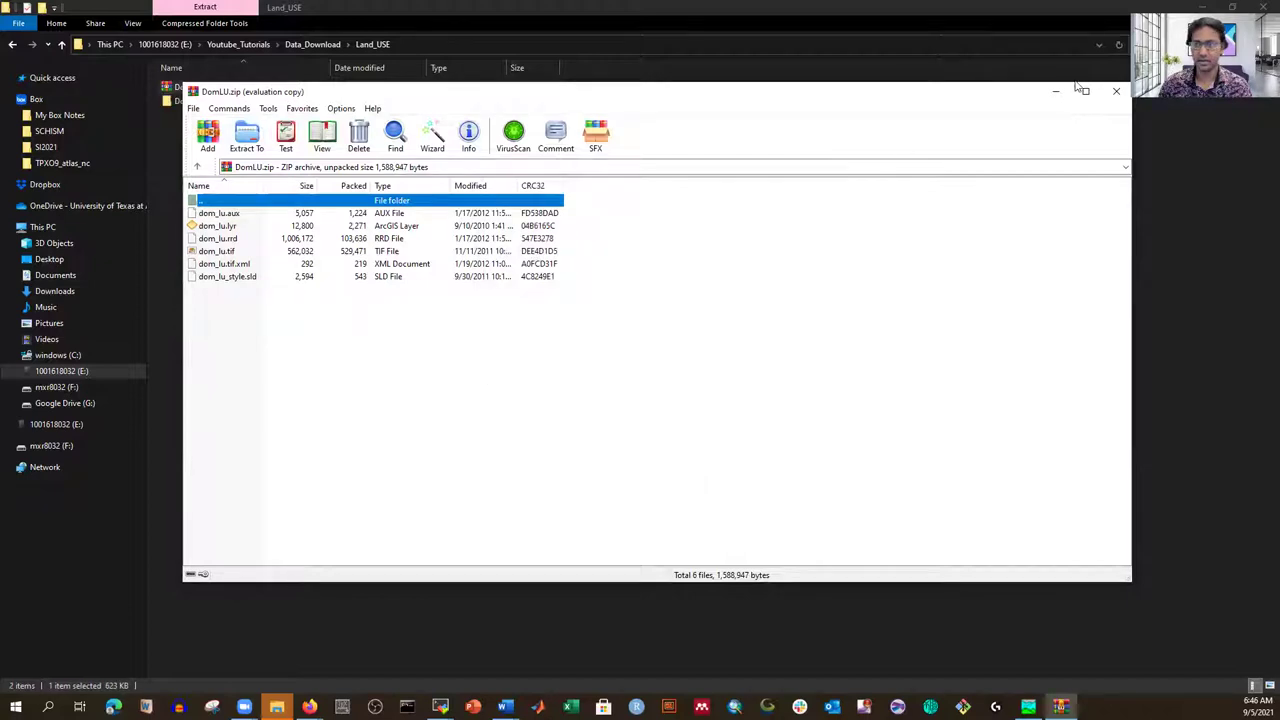
click(1116, 94)
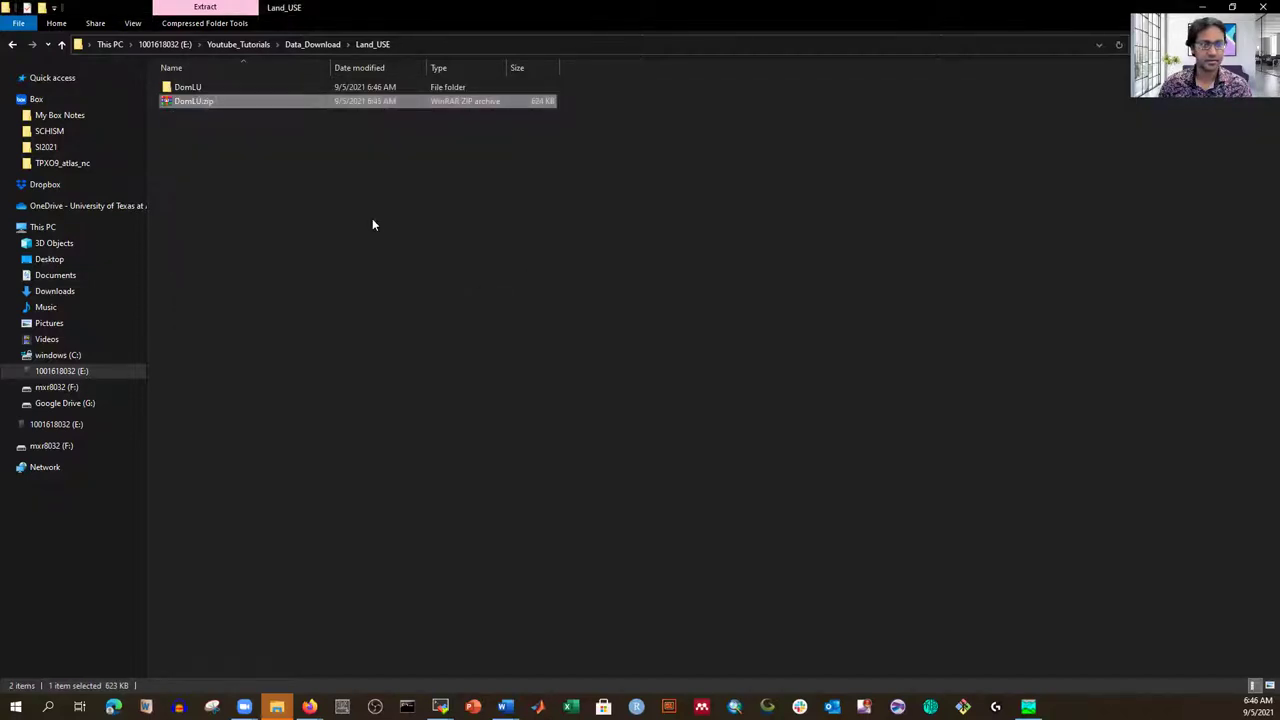
Open the extracted DomLU folder and preview the dom_lu.tif raster image, closing the viewer when done.
double_click(204, 87)
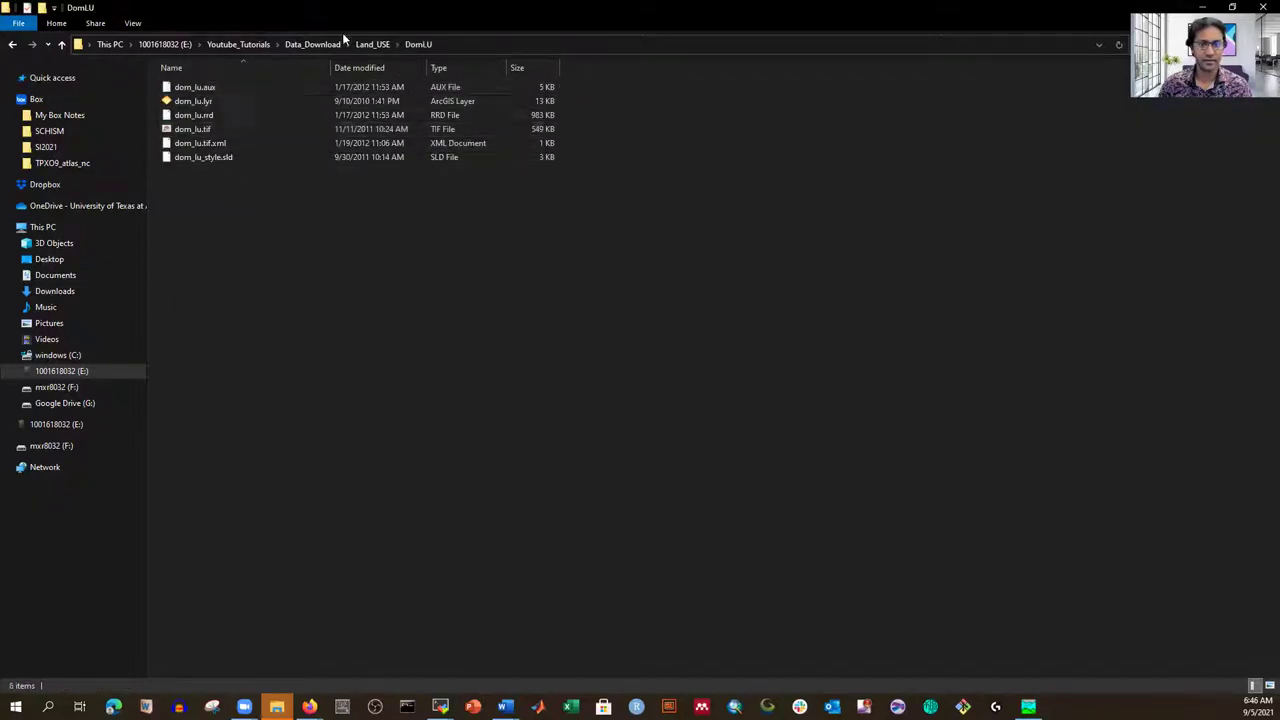
double_click(187, 131)
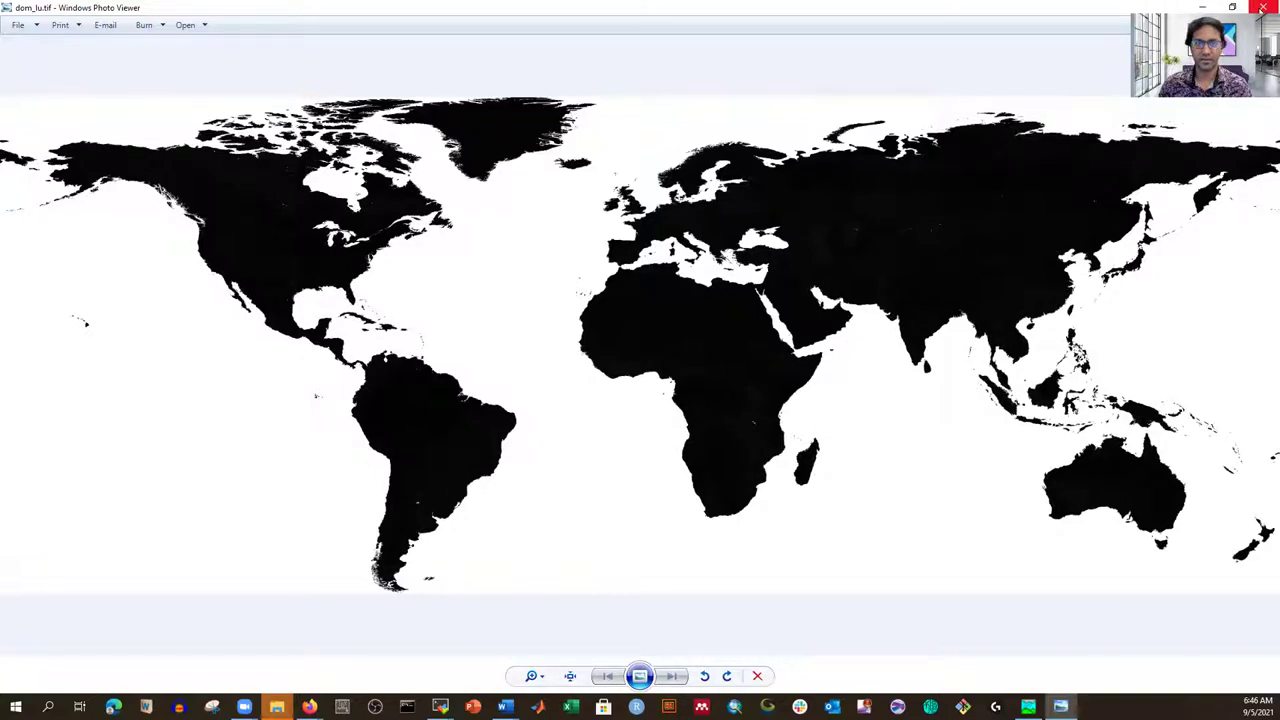
click(1263, 8)
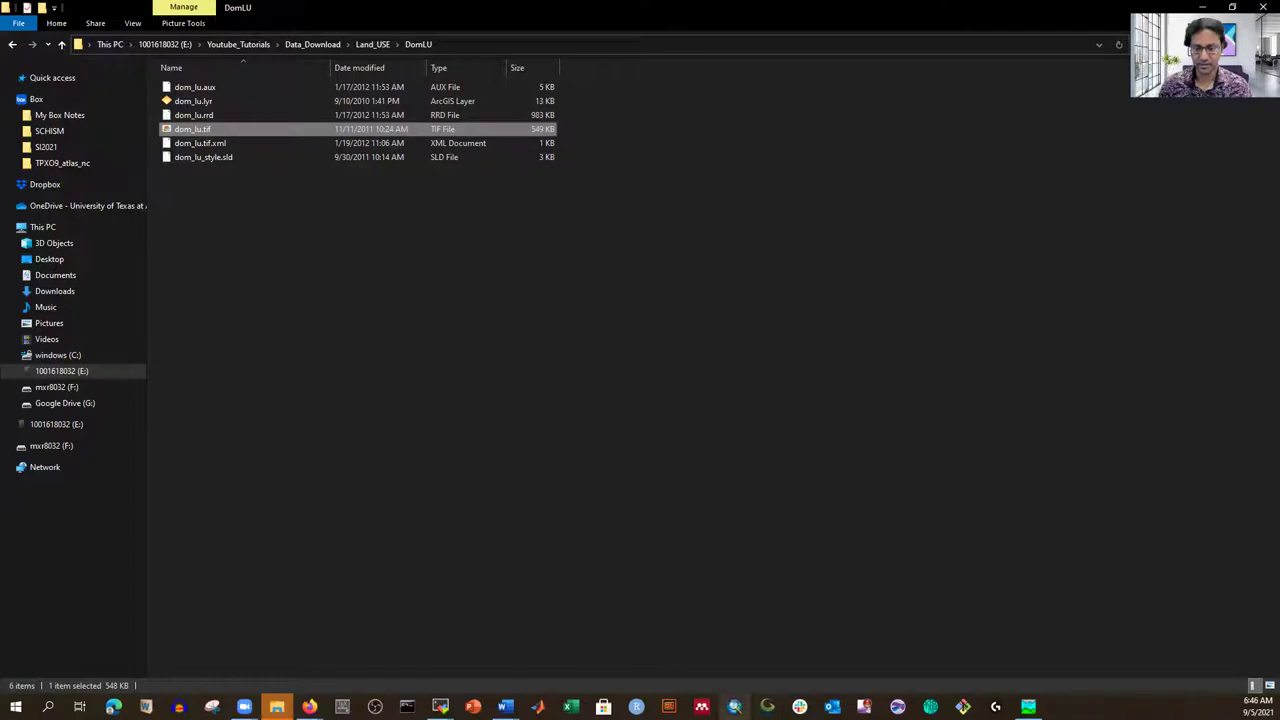
Switch to ArcMap, start a new map document, and browse to Data_Download\Land_USE for its default geodatabase.
click(734, 706)
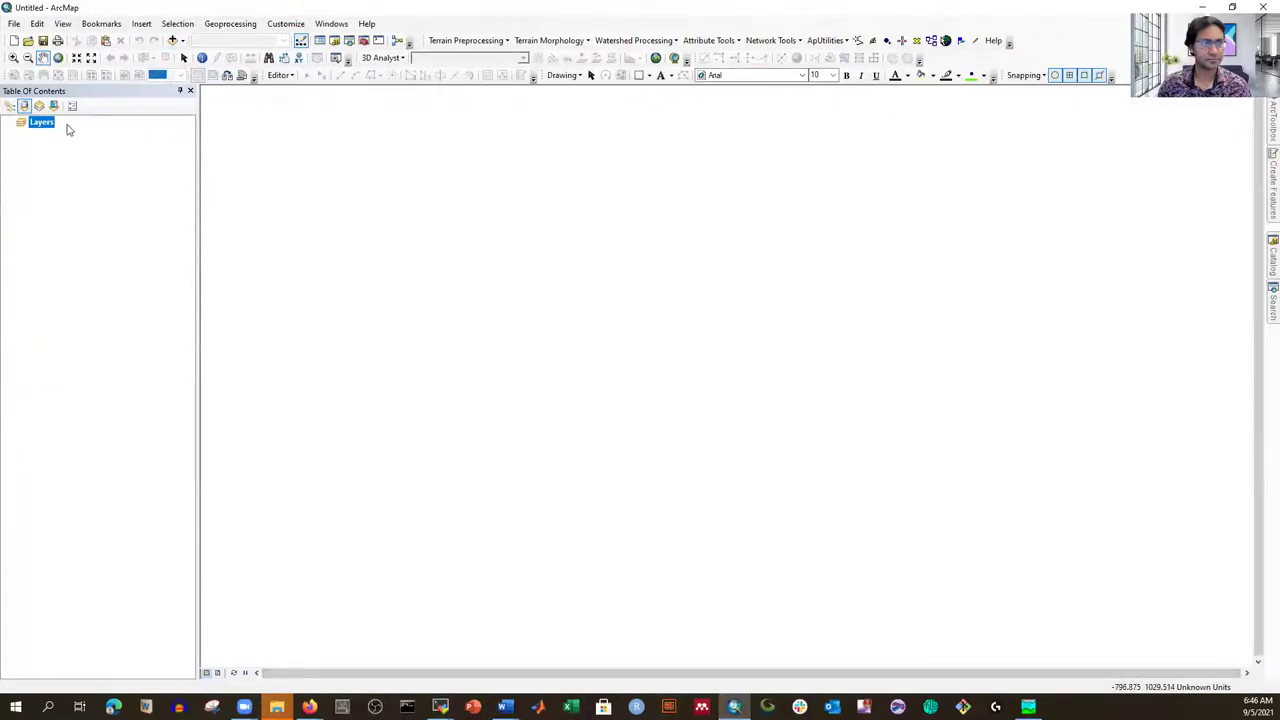
click(15, 41)
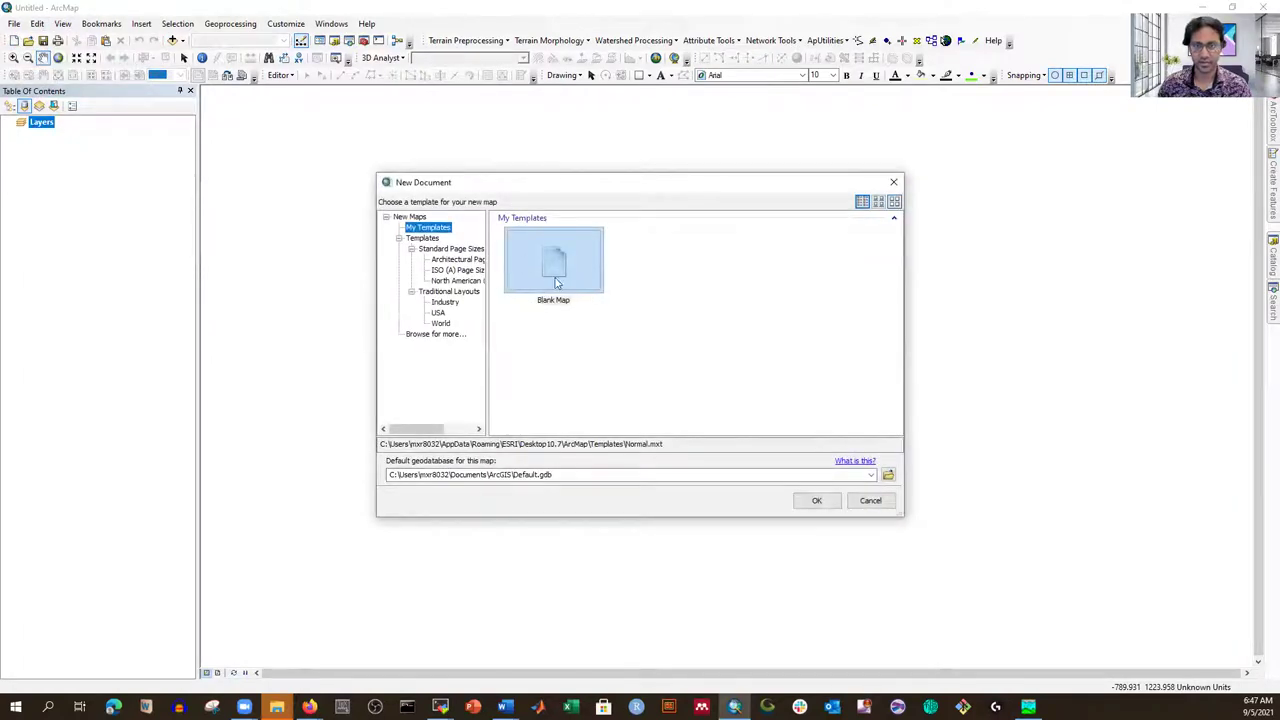
click(888, 477)
click(641, 265)
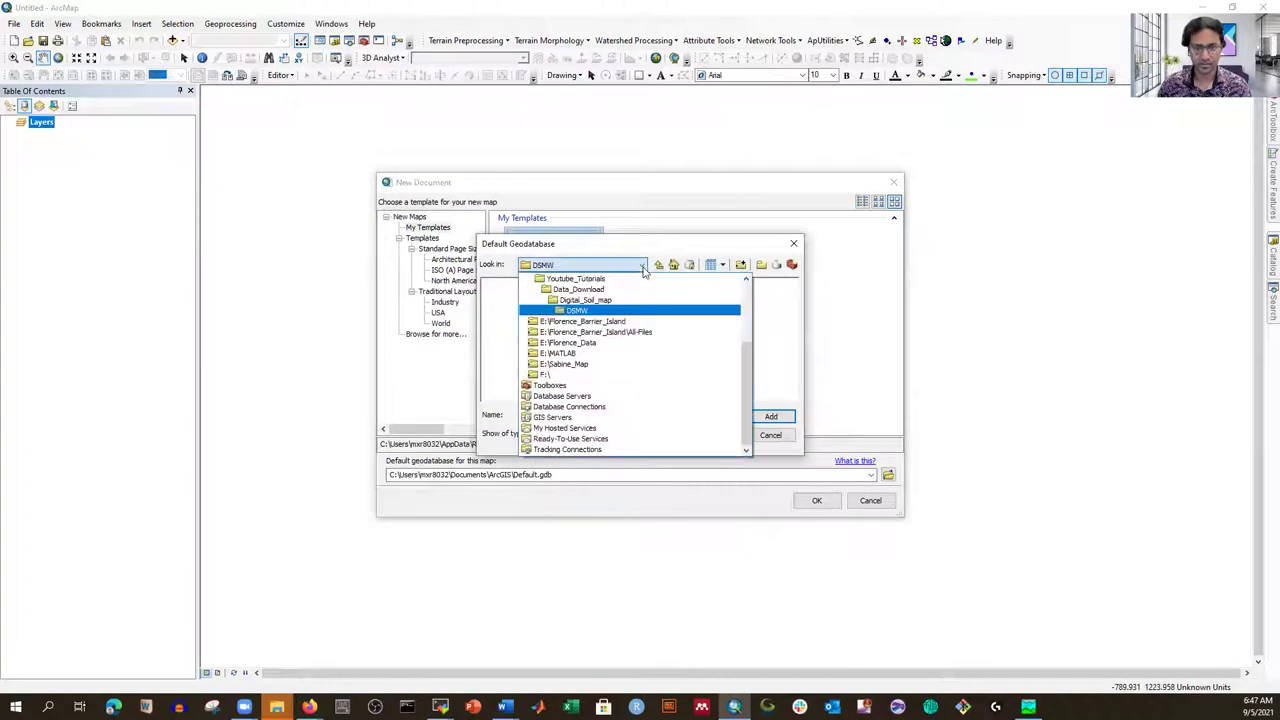
scroll(588, 322, up, 2)
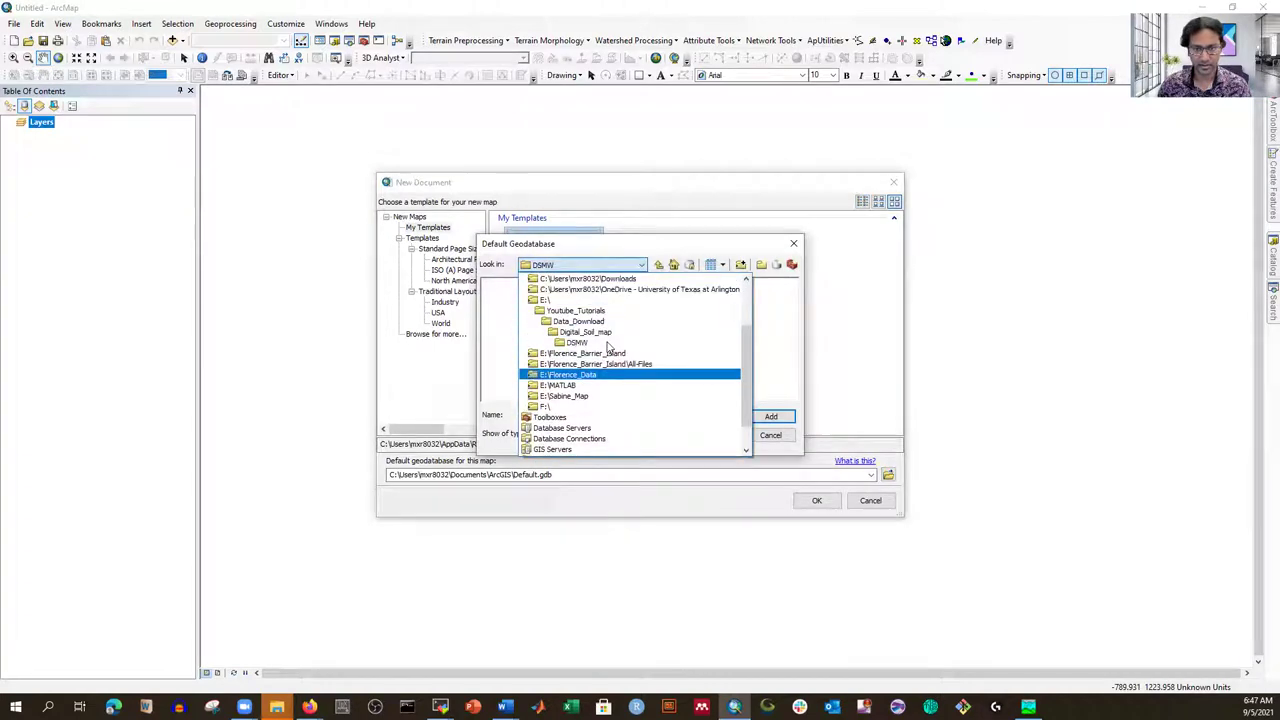
click(588, 321)
double_click(514, 308)
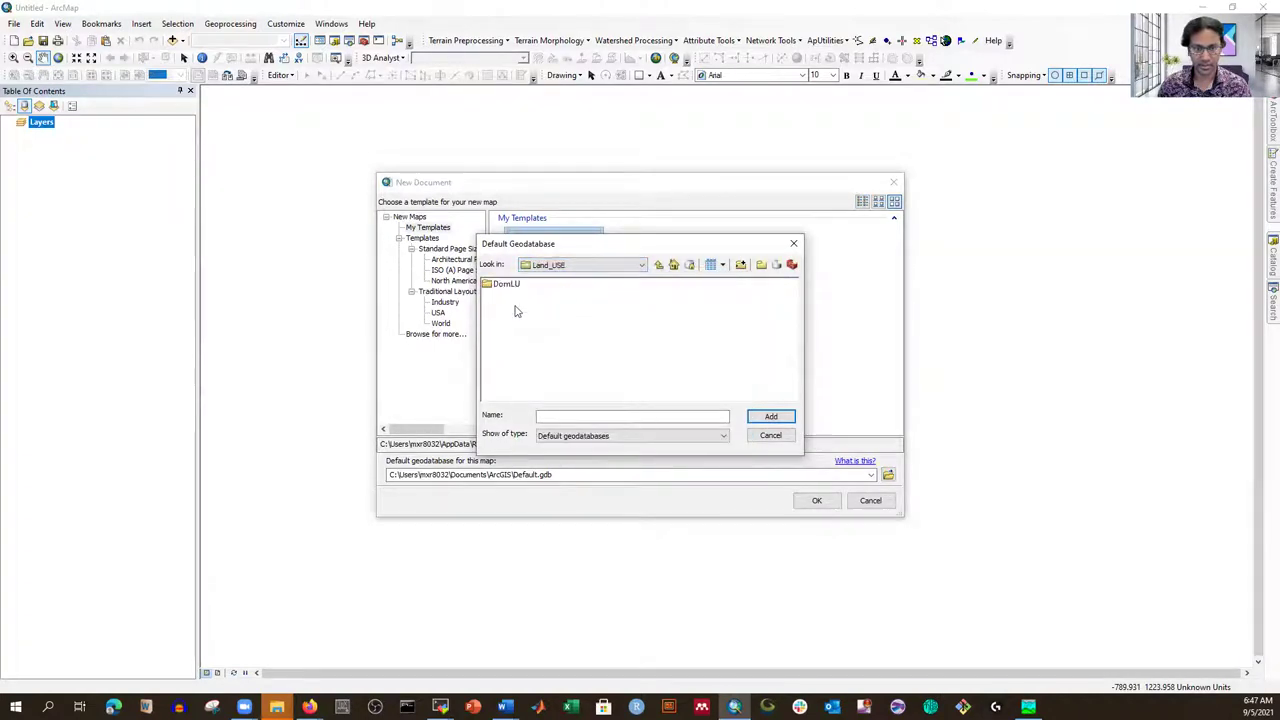
Create a file geodatabase named LULC_Geodatabase.gdb in Land_USE and set it as the new blank map's default geodatabase.
click(776, 267)
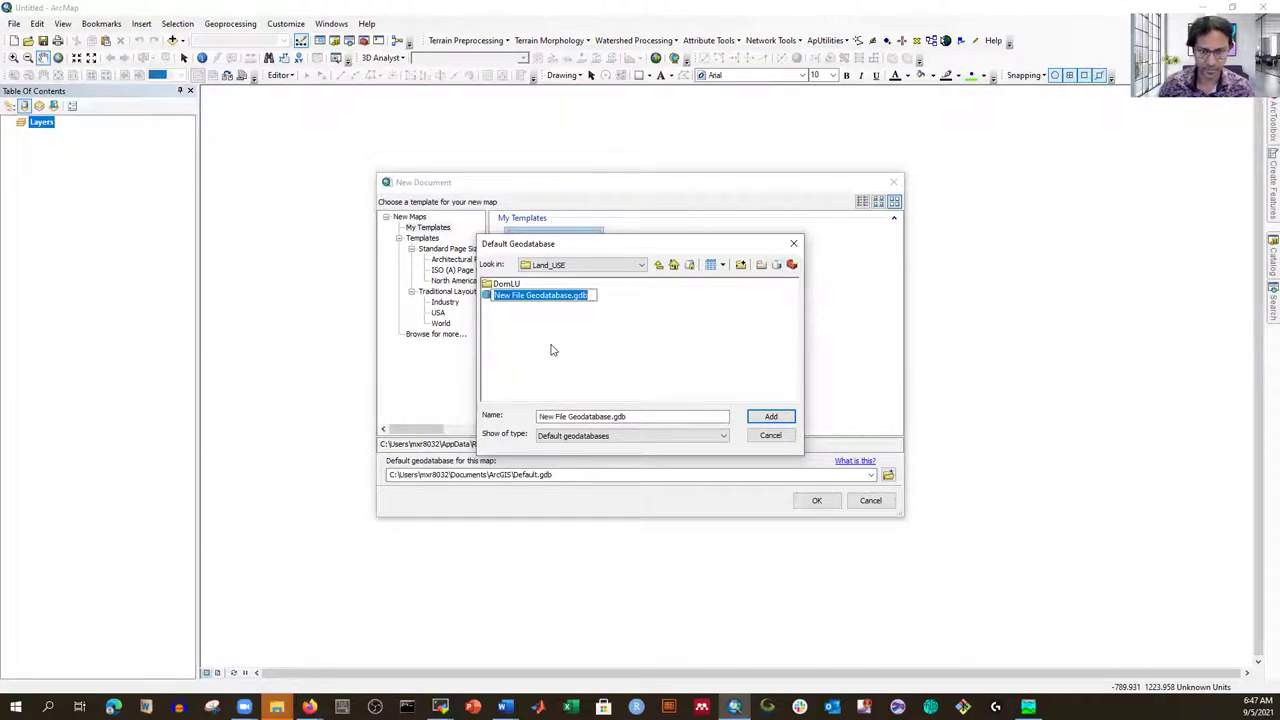
click(527, 297)
key(BackSpace)
key(BackSpace)
key(BackSpace)
key(BackSpace)
key(BackSpace)
key(BackSpace)
key(BackSpace)
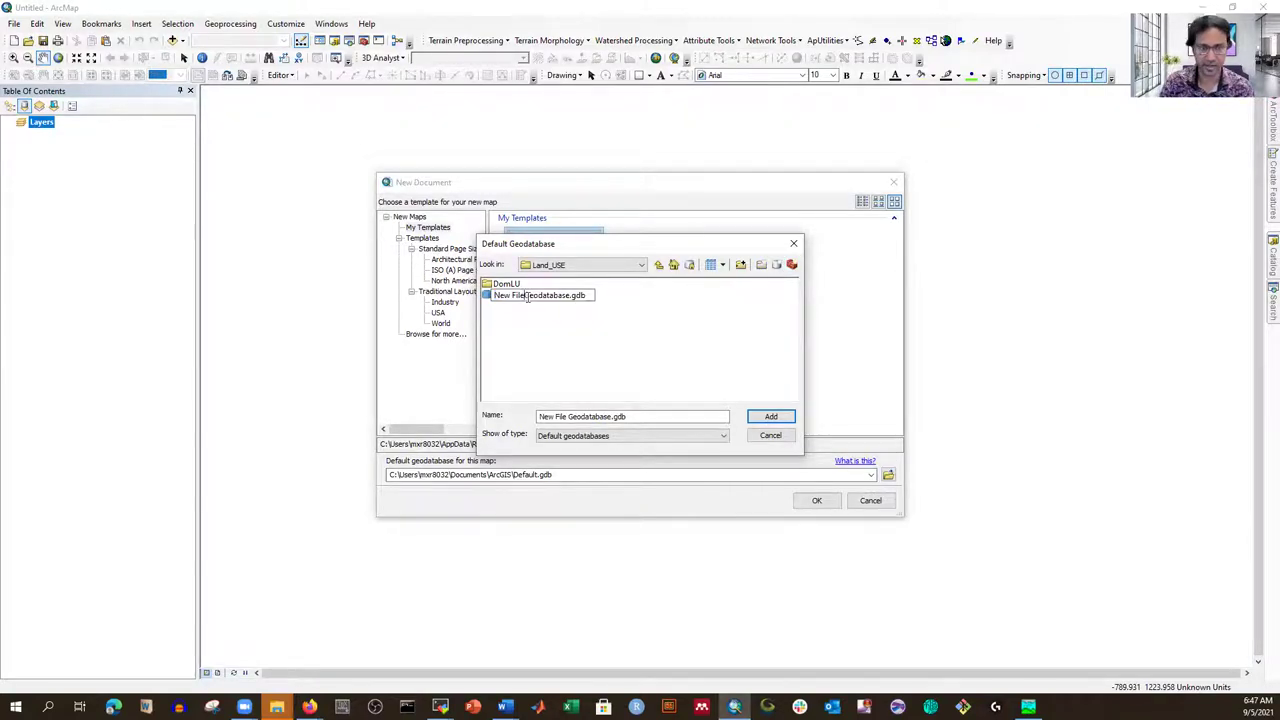
key(BackSpace)
key(BackSpace)
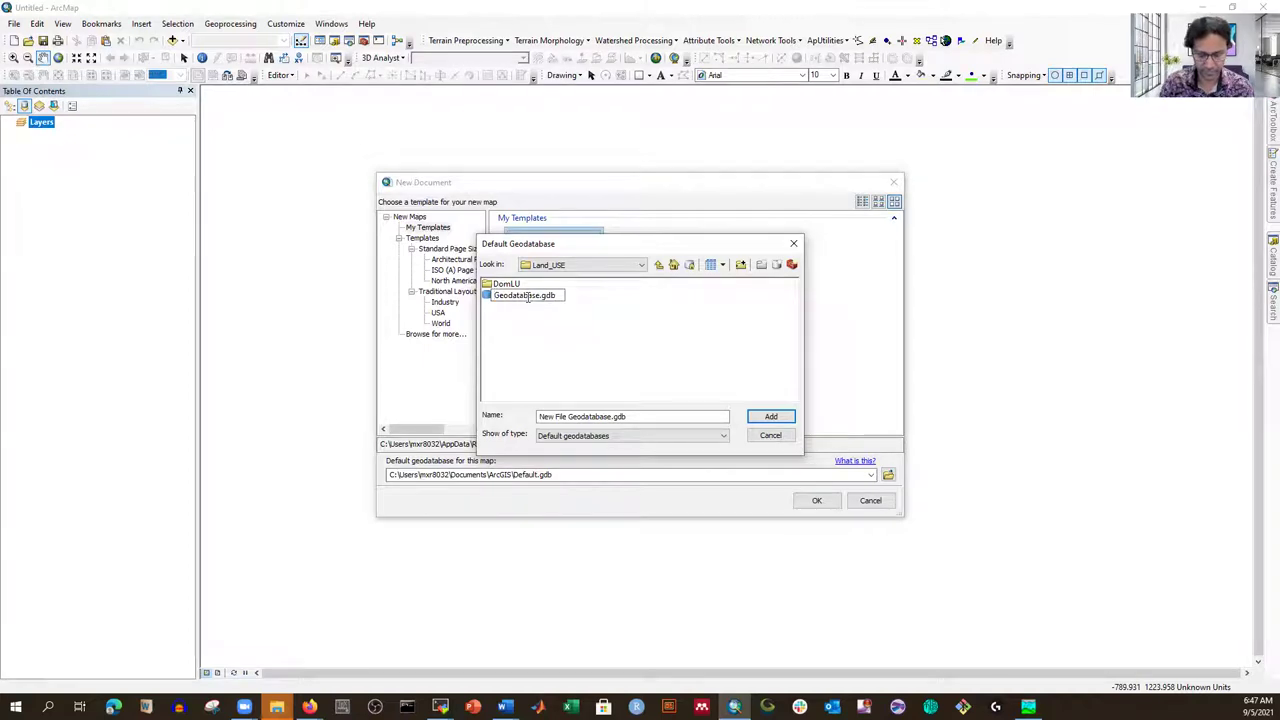
text(LU)
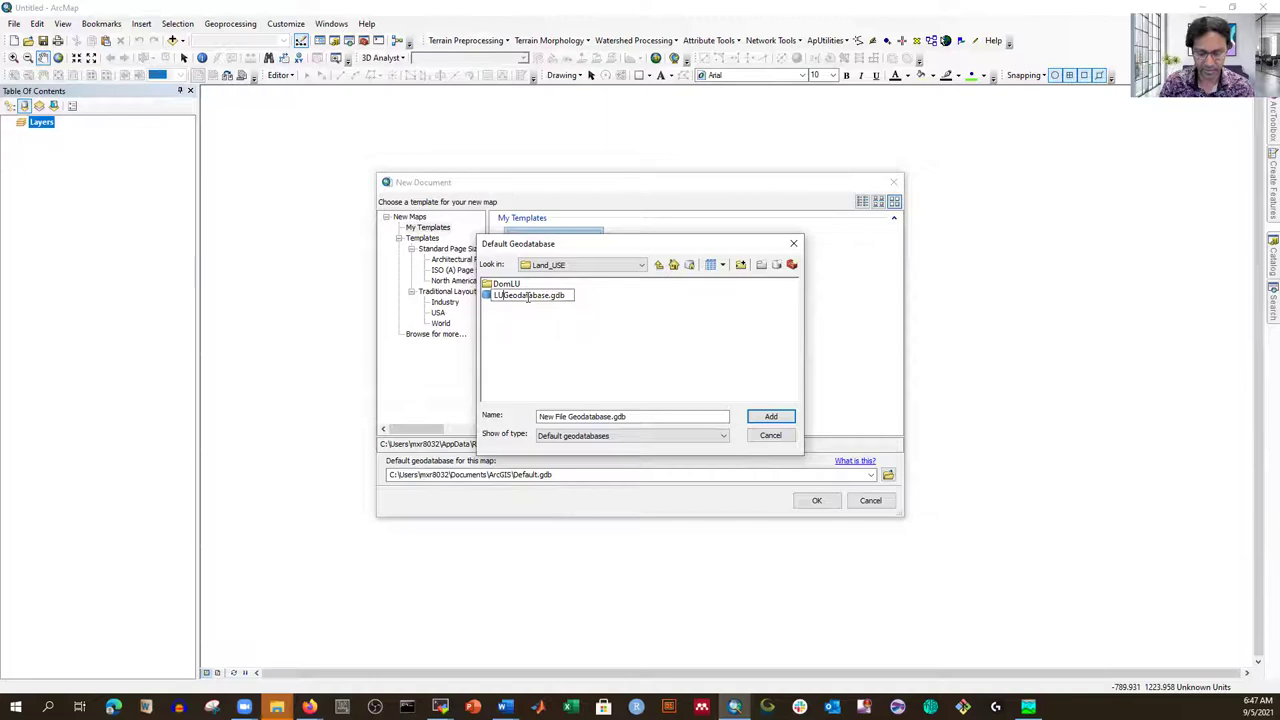
text(LC_)
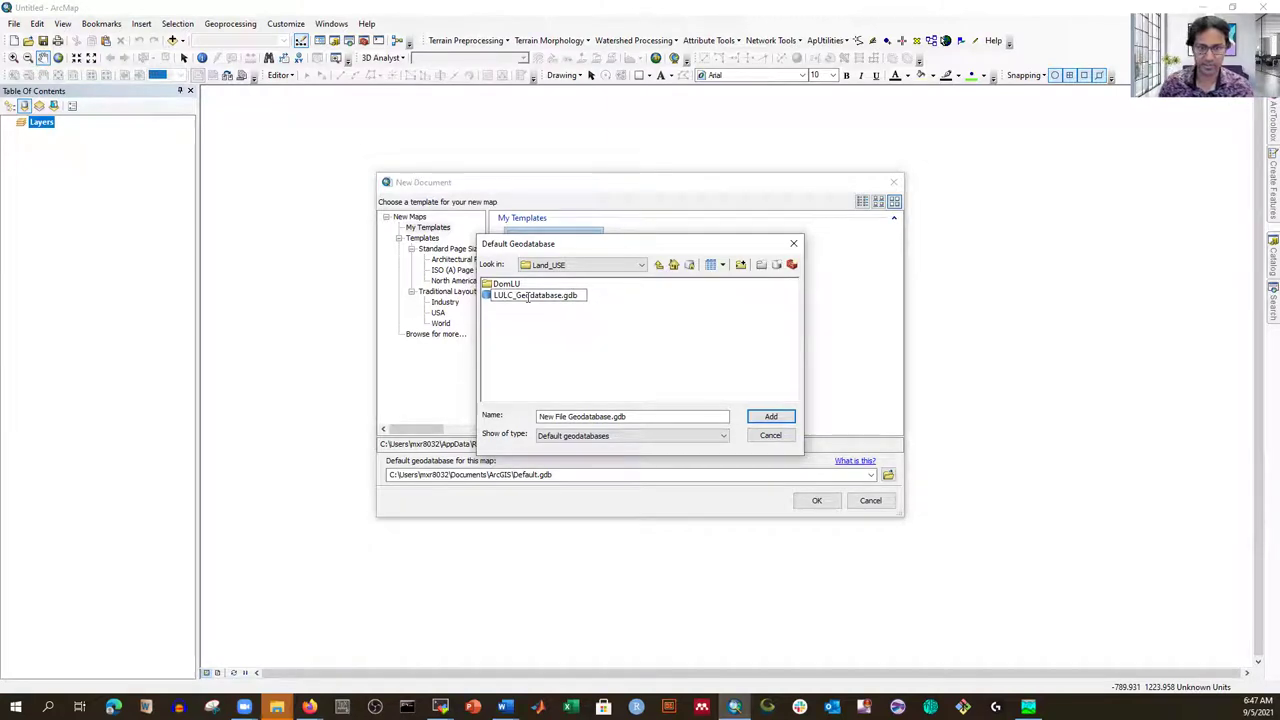
click(611, 326)
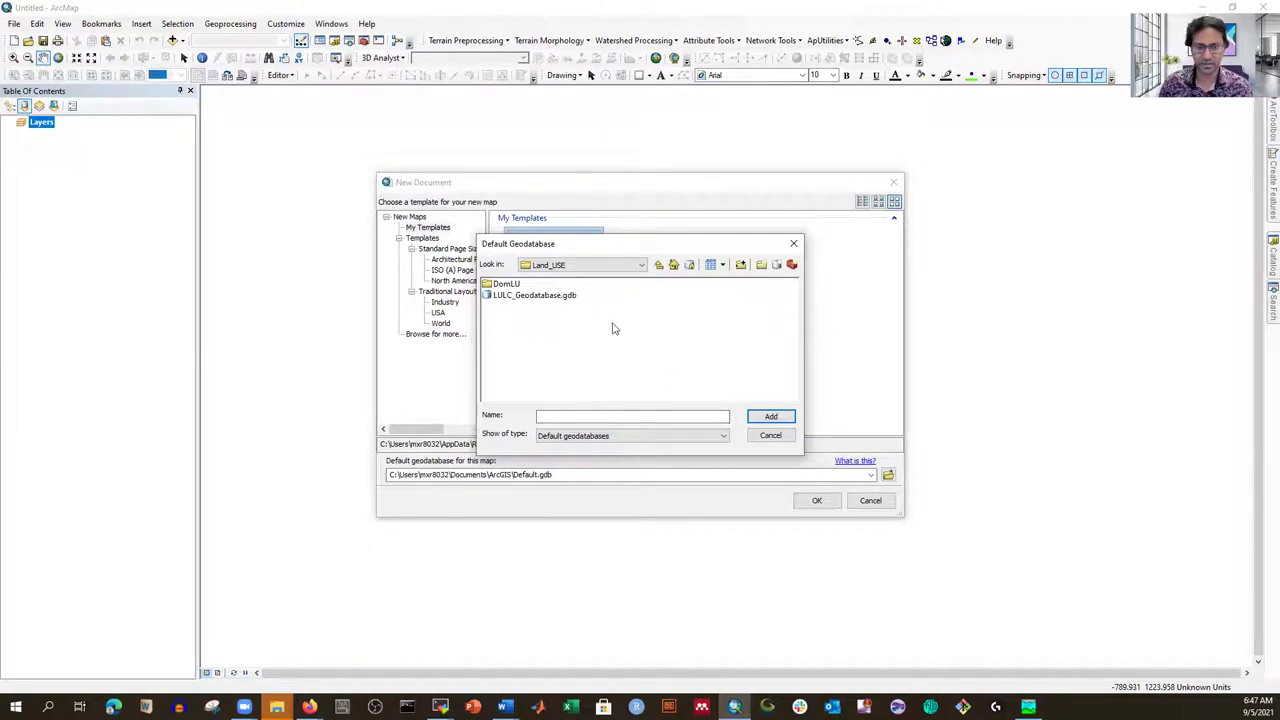
click(524, 296)
click(771, 417)
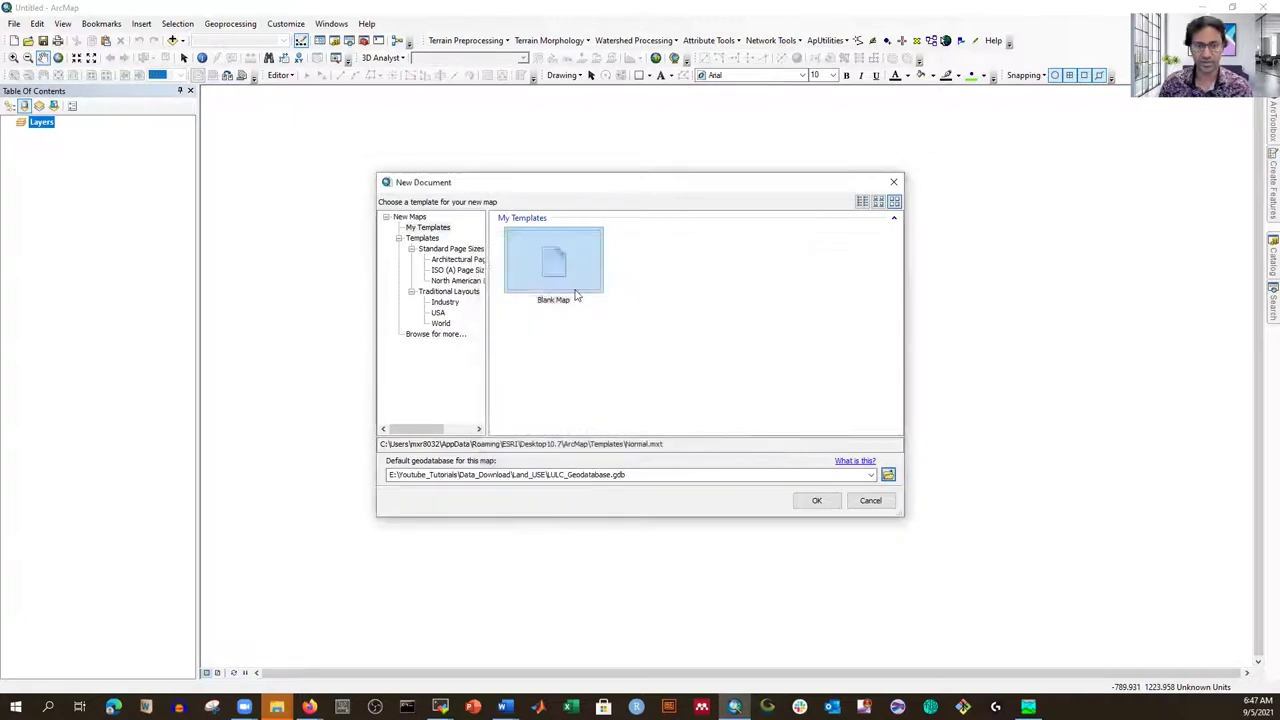
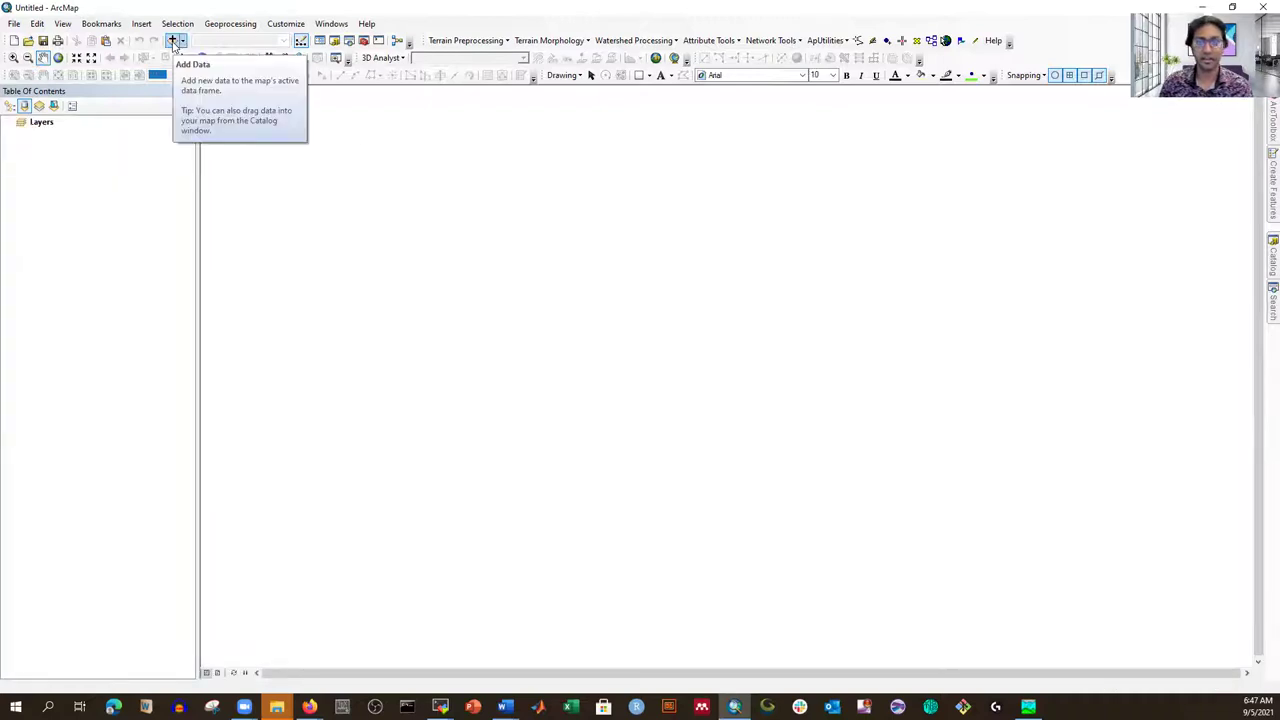
Add dom_lu.tif and dom_lu.lyr from the DomLU folder to the map.
click(172, 41)
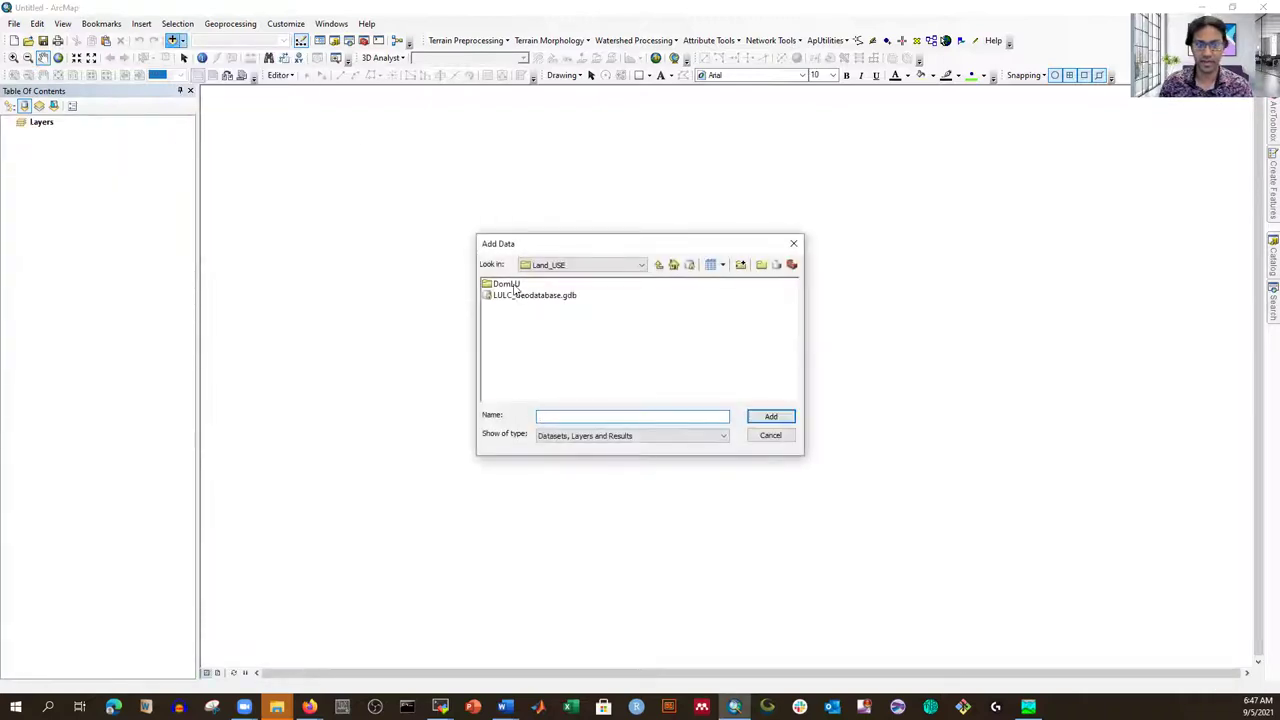
double_click(506, 284)
drag(519, 314, 508, 292)
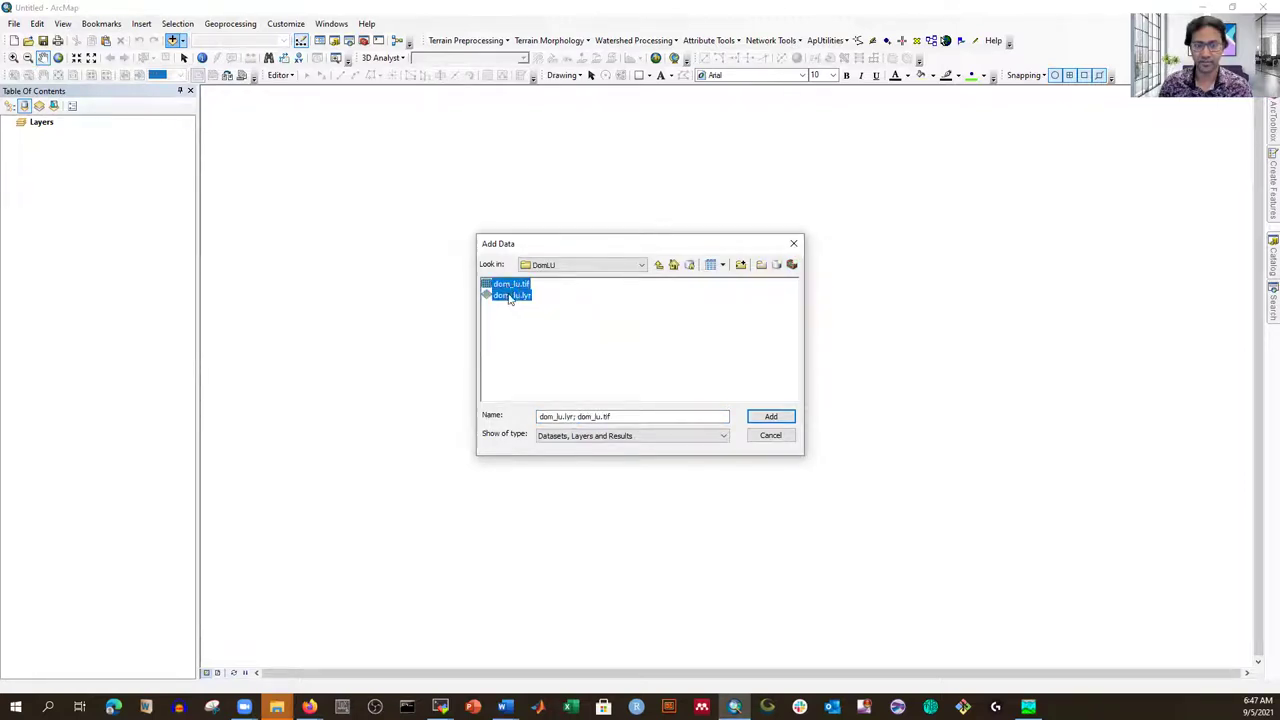
click(771, 417)
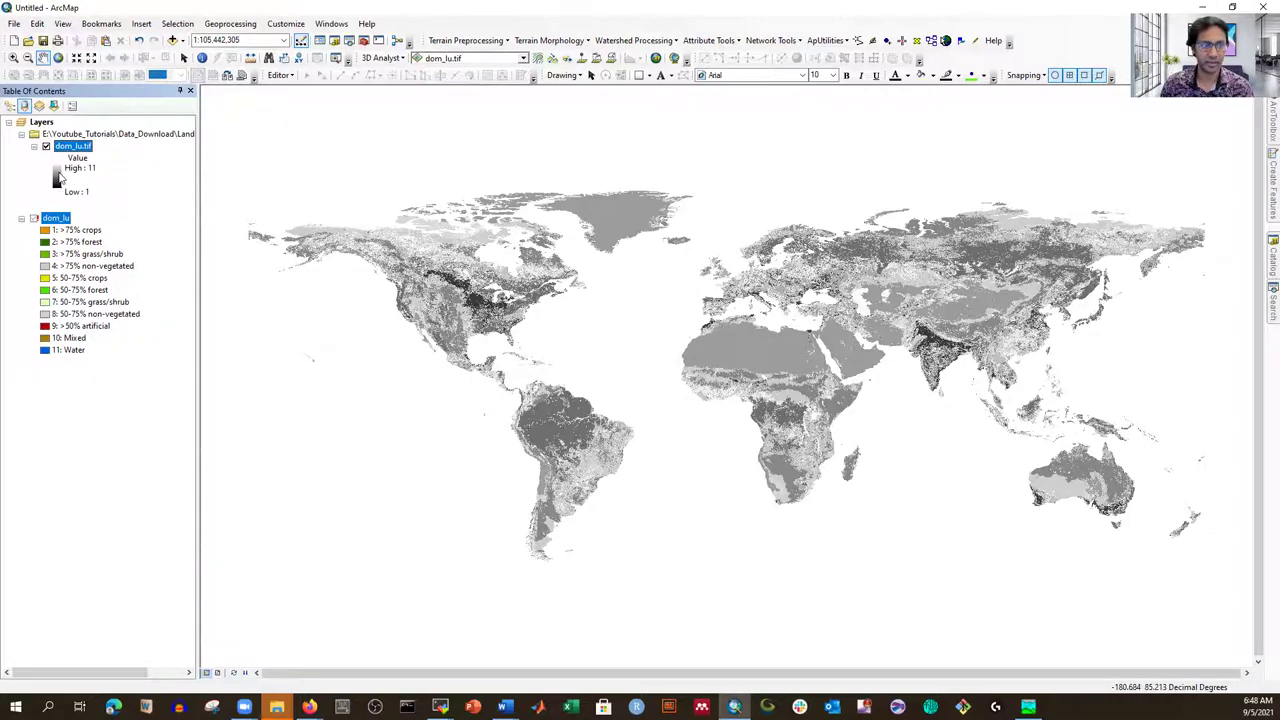
Apply the yellow-green-to-dark-blue color ramp to the dom_lu.tif layer.
double_click(57, 177)
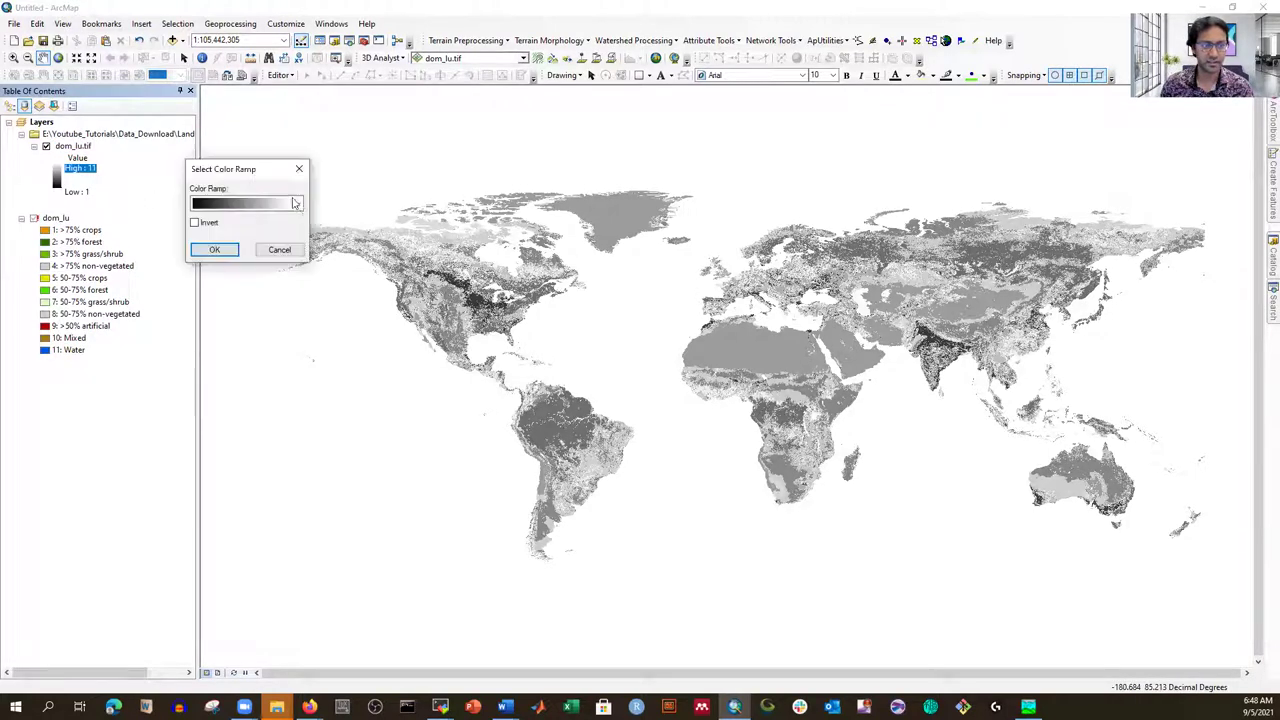
click(297, 204)
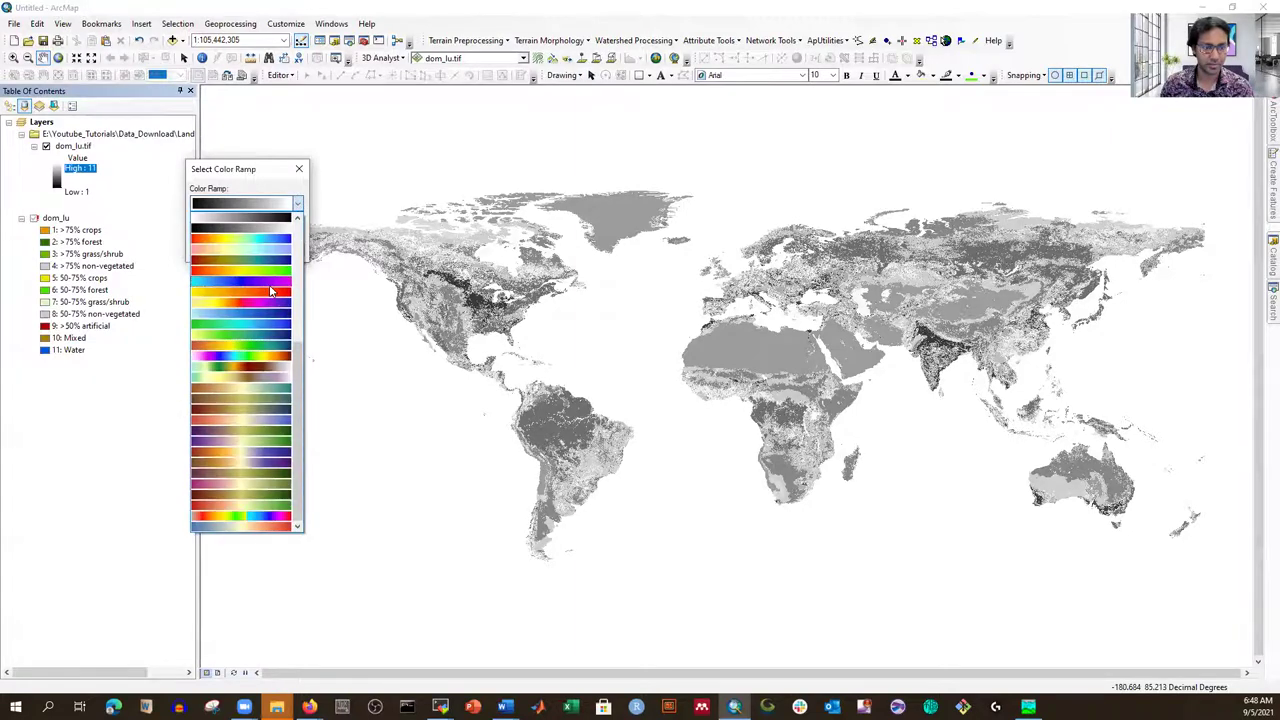
click(269, 336)
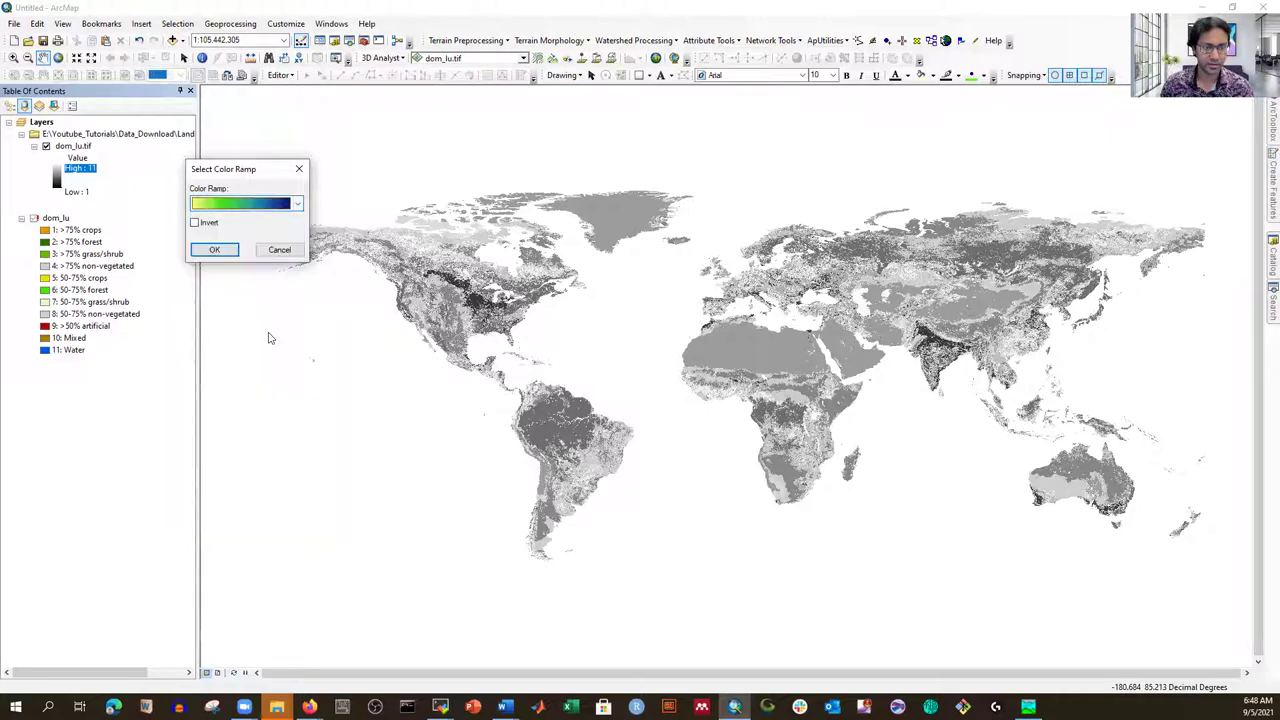
click(214, 249)
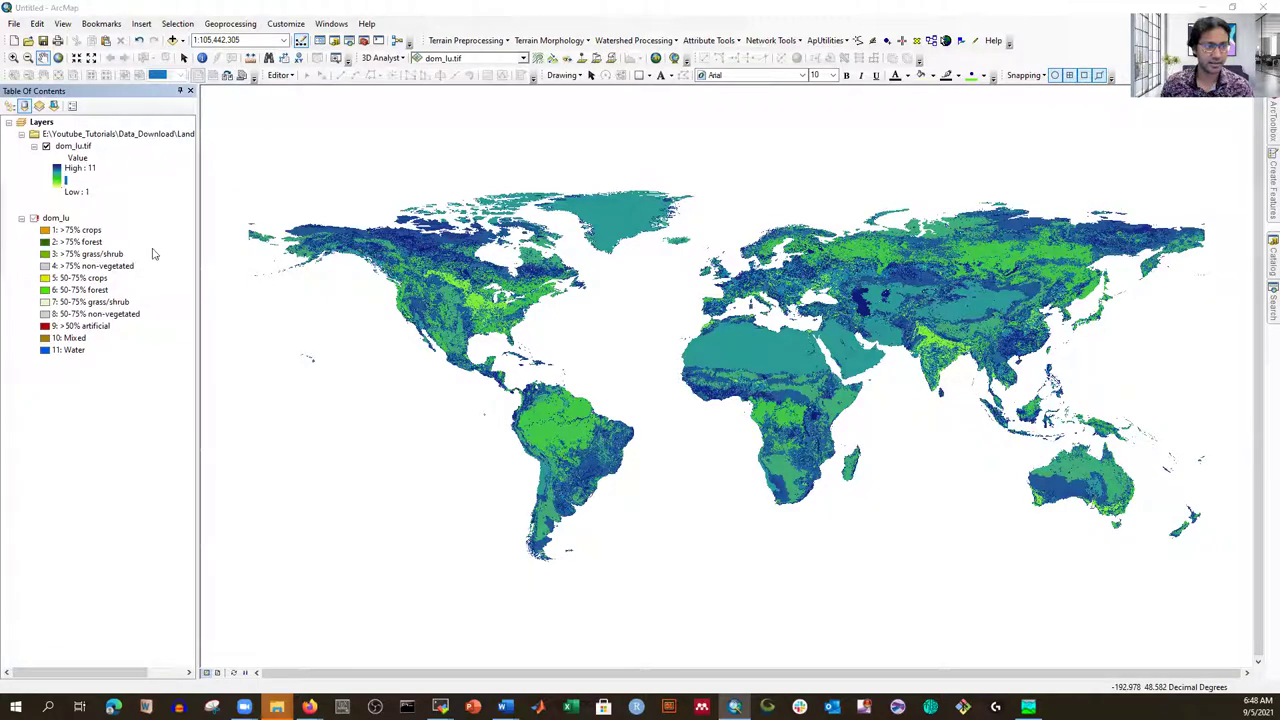
click(57, 175)
click(305, 236)
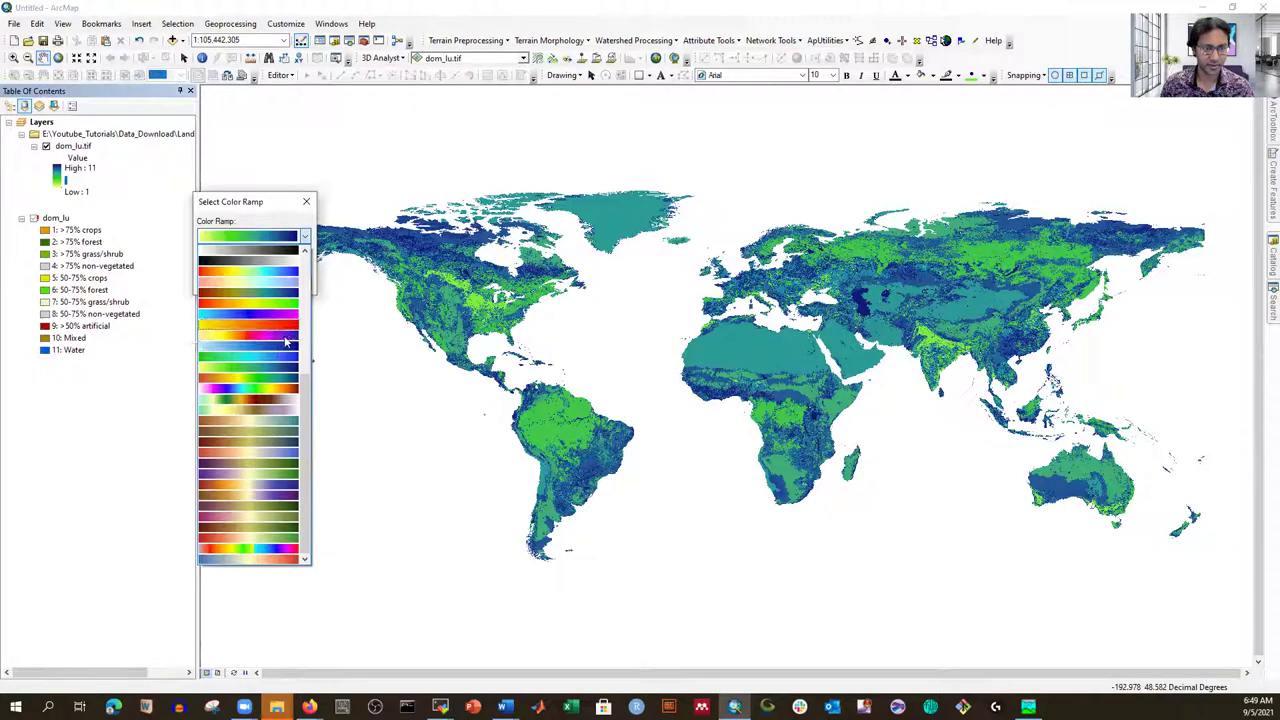
scroll(280, 355, down, 10)
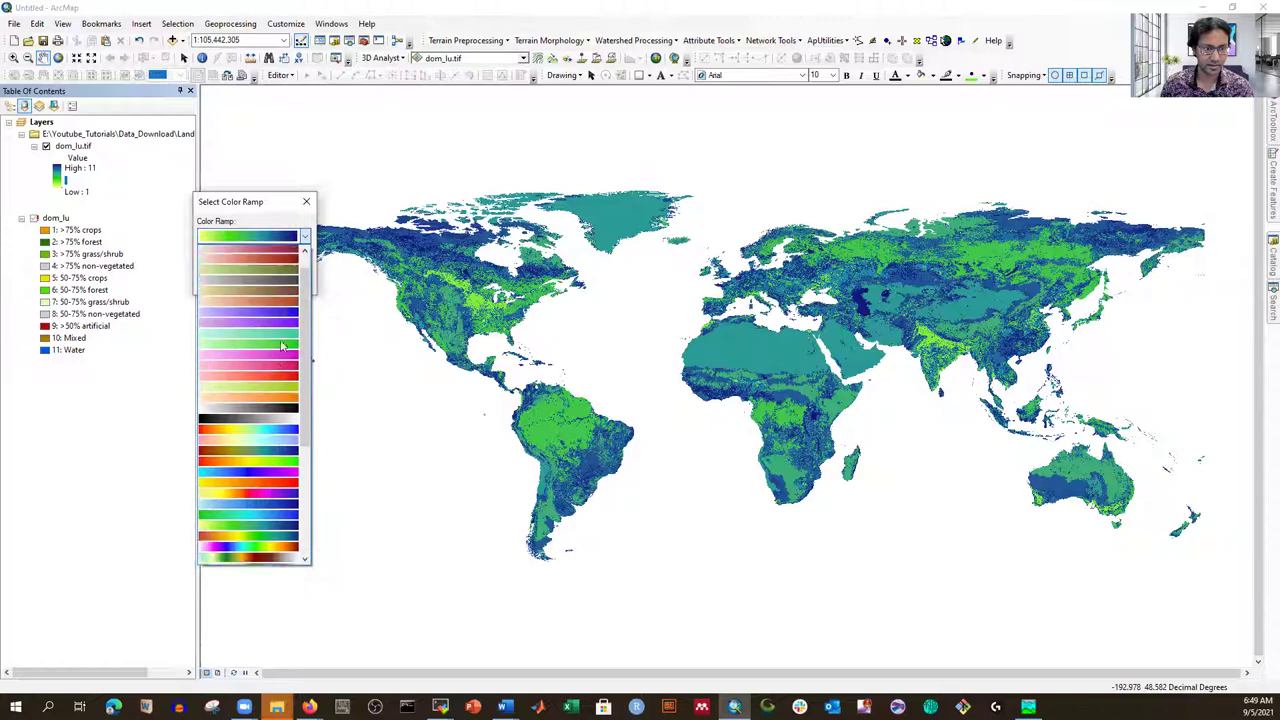
scroll(282, 350, down, 3)
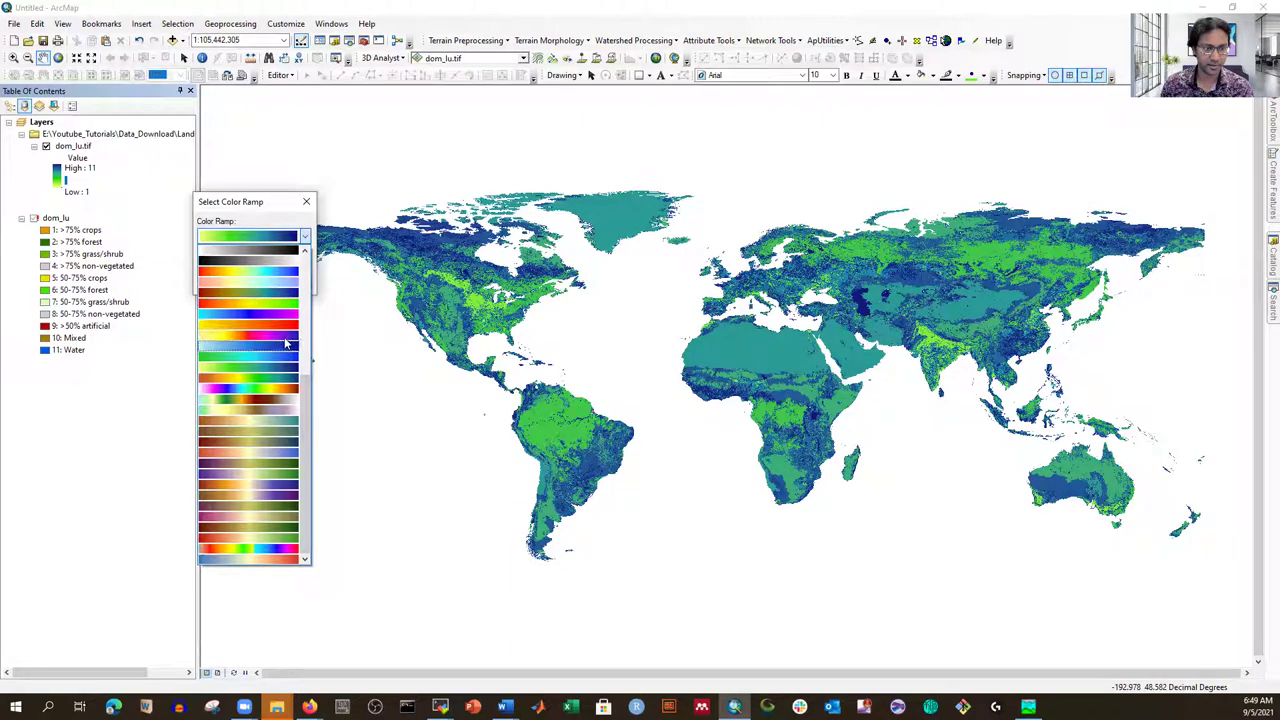
click(307, 205)
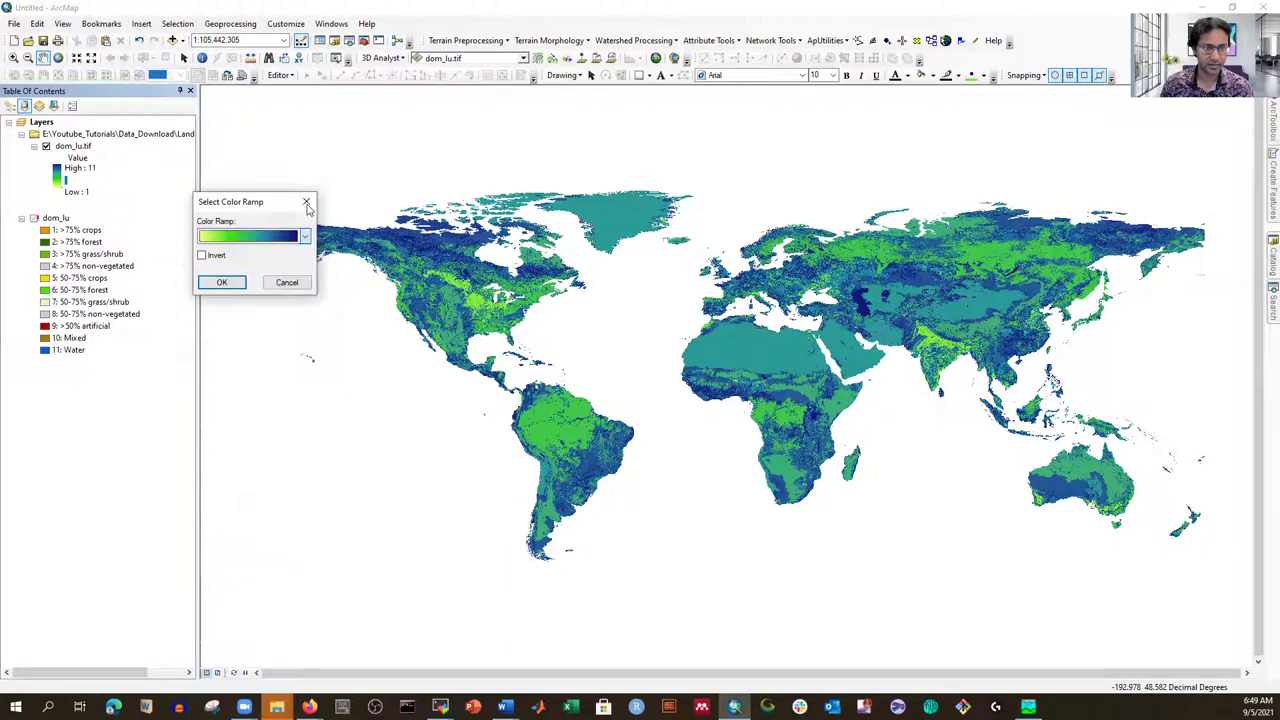
click(287, 282)
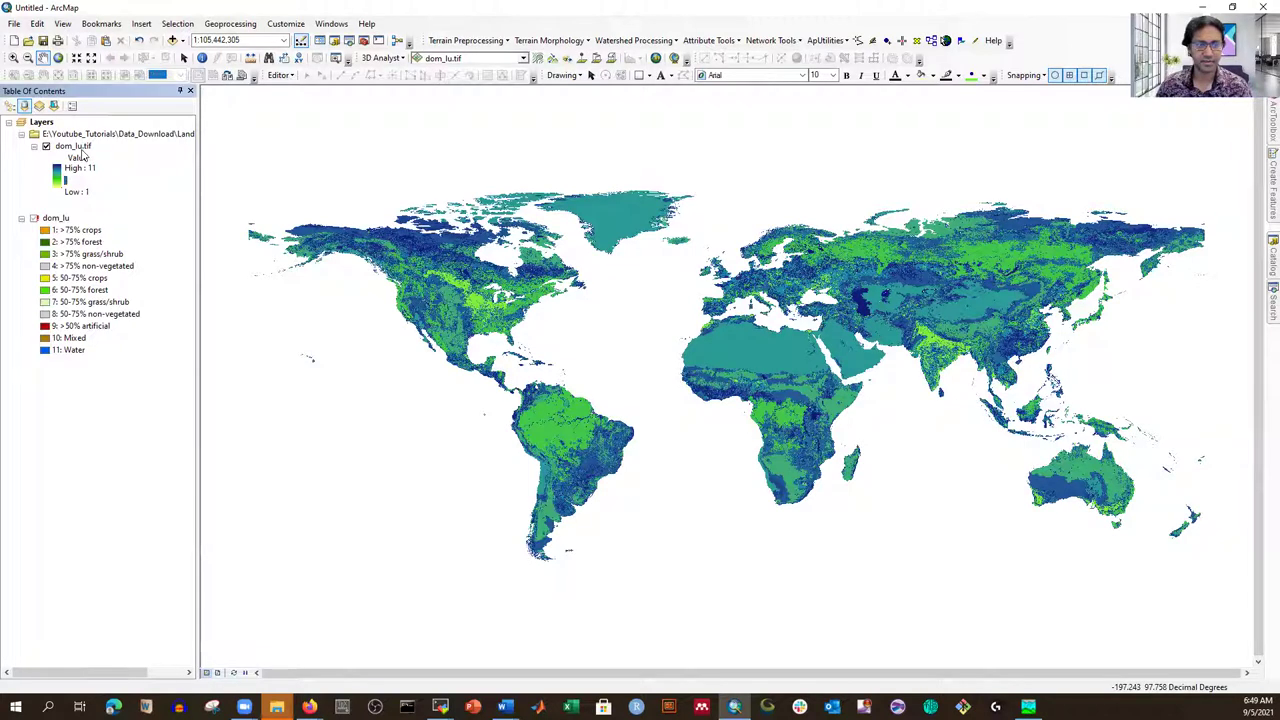
Examine the dom_lu.tif raster over North America and across the whole world map.
right_click(79, 147)
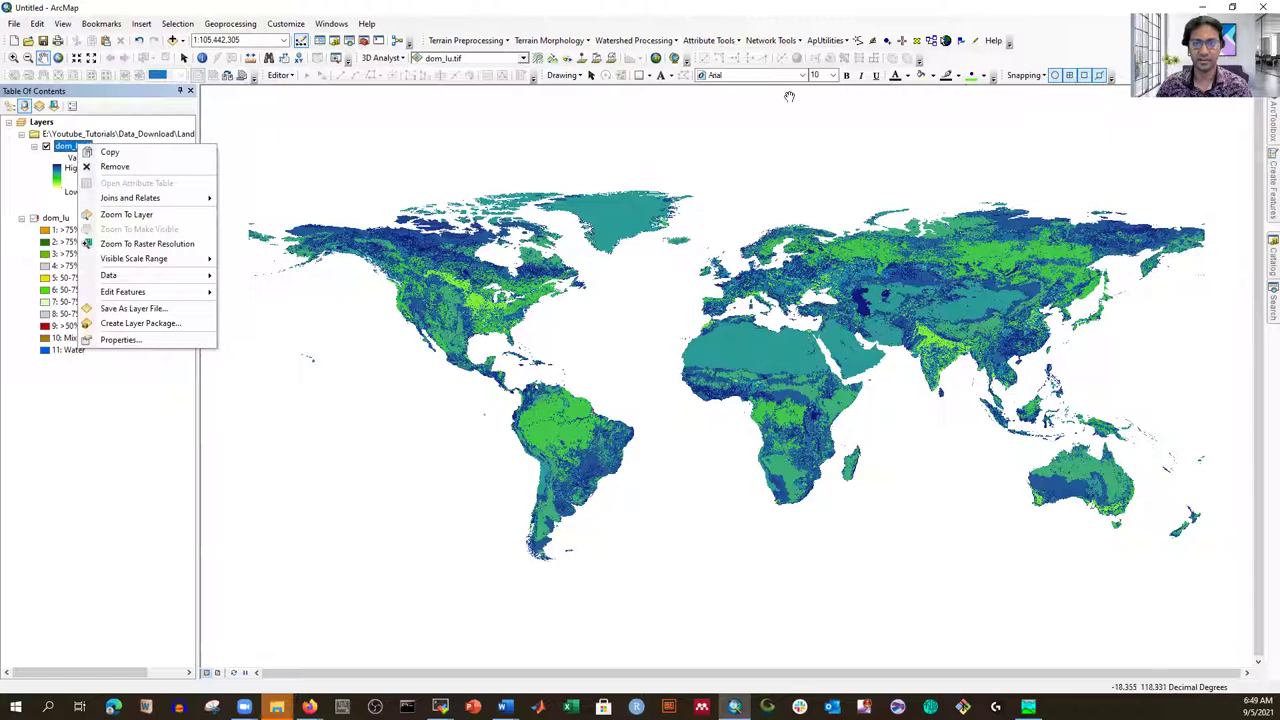
click(559, 263)
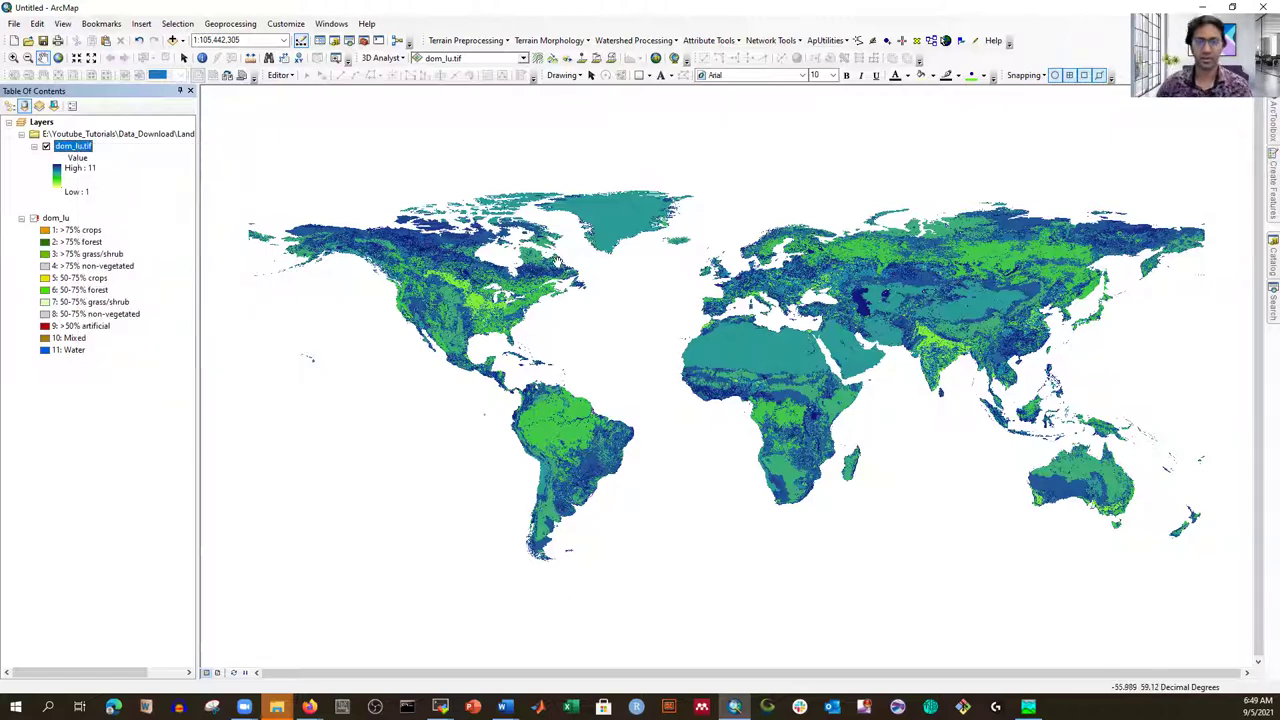
drag(358, 302, 434, 308)
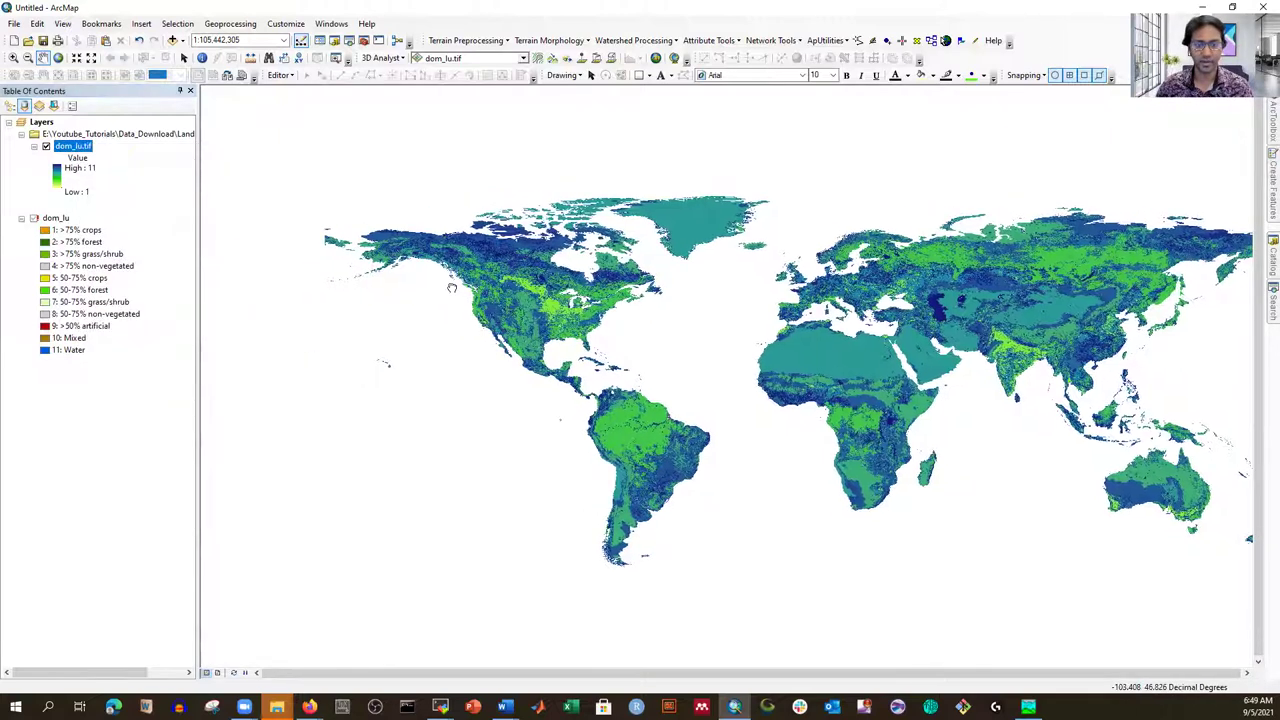
scroll(517, 322, up, 3)
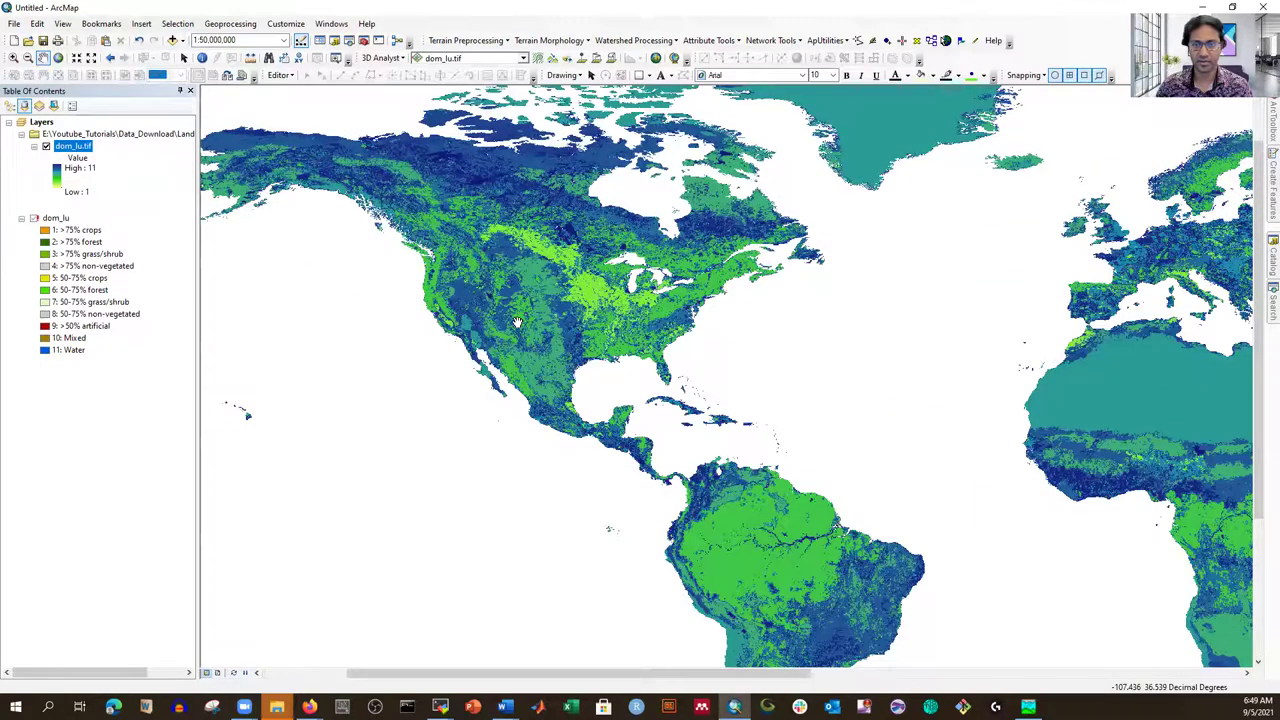
scroll(498, 325, down, 2)
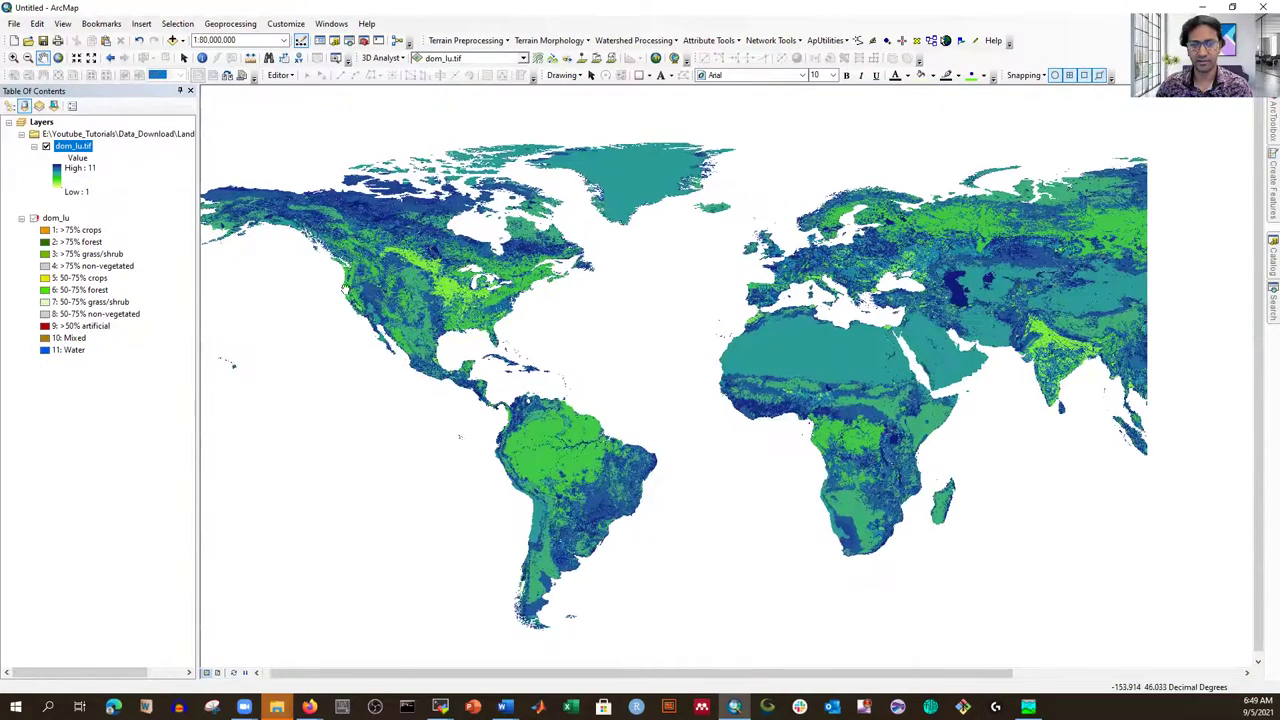
scroll(500, 320, down, 2)
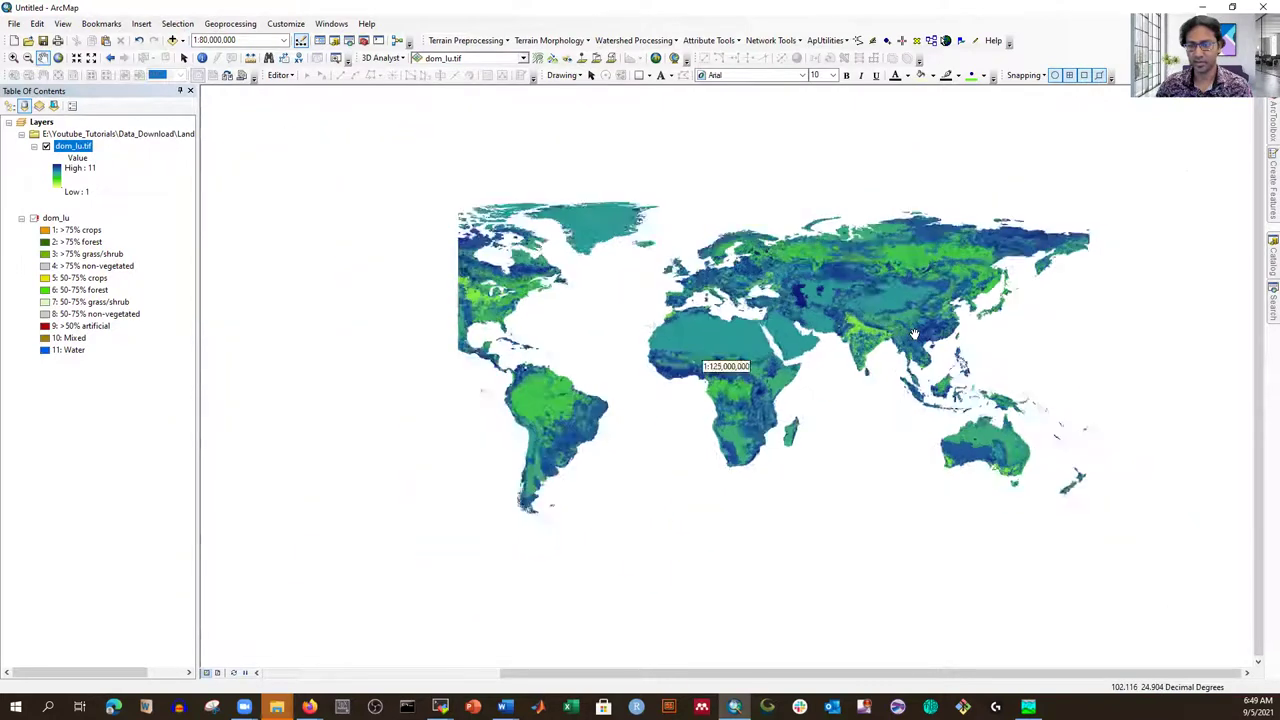
scroll(563, 320, up, 1)
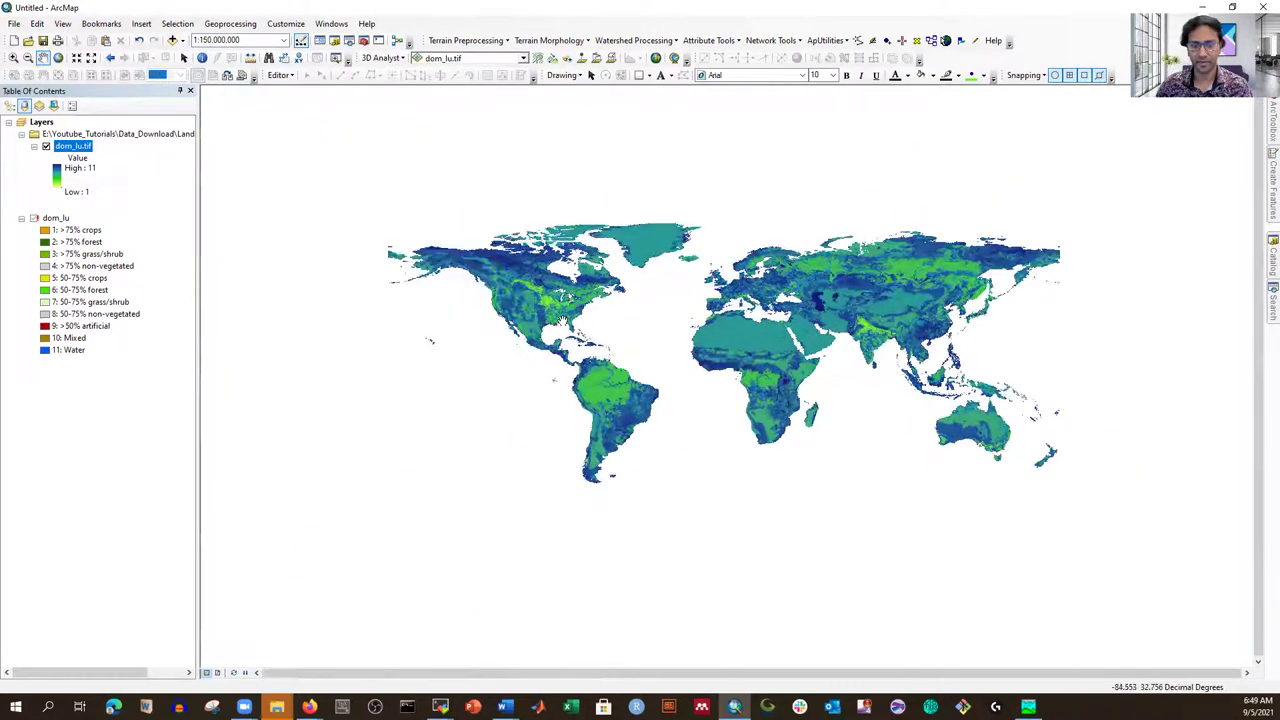
scroll(563, 320, up, 1)
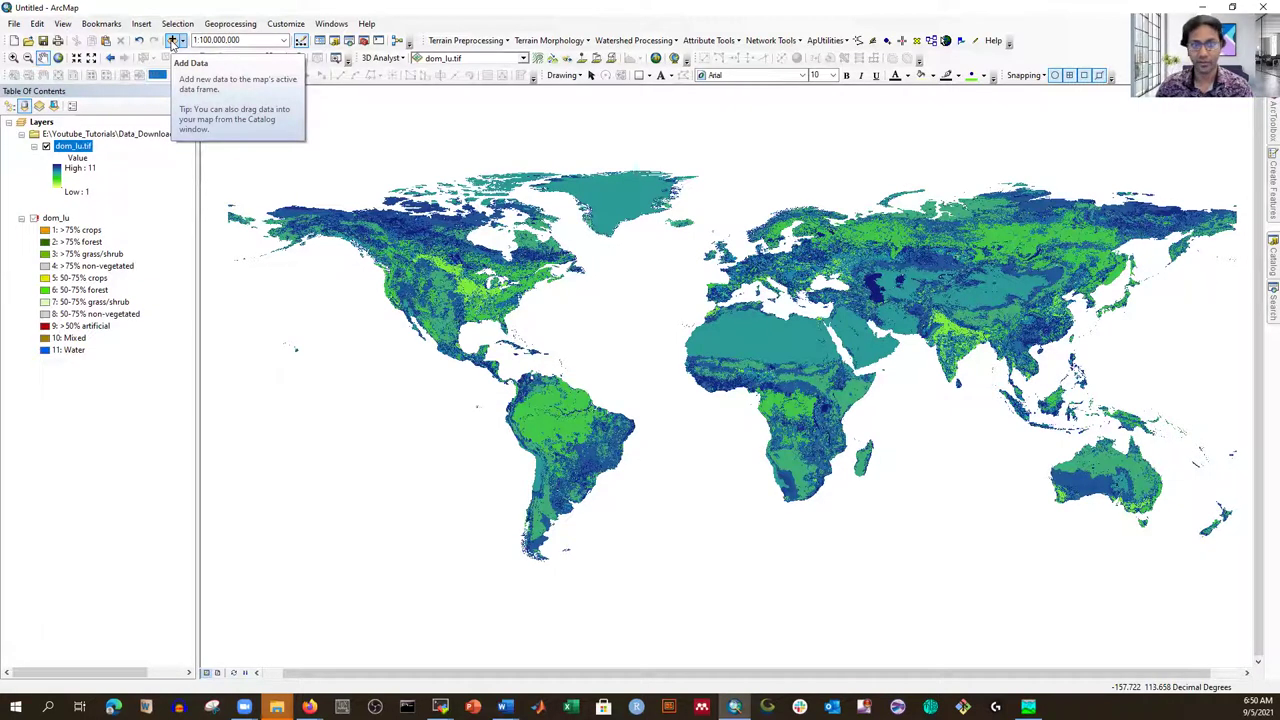
Add the USA shapefile from E:\Digital_Soil_Map\Country_shapefiles to the map.
click(173, 41)
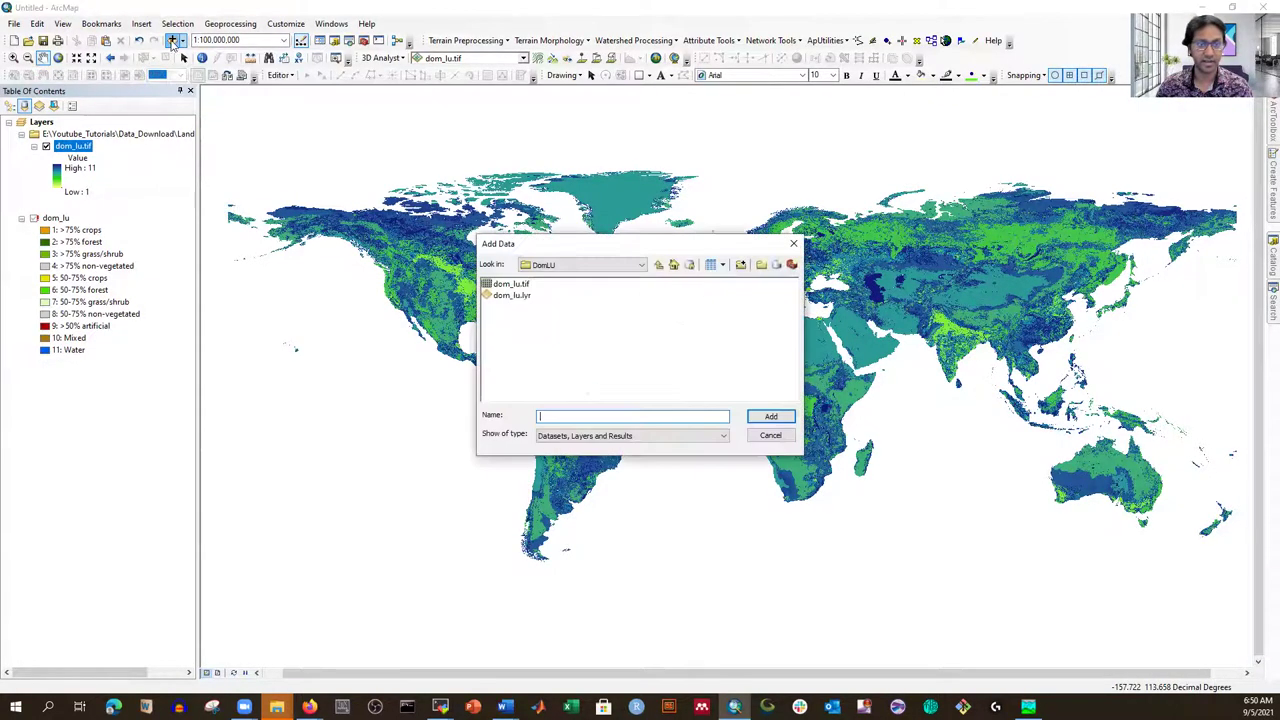
drag(631, 243, 529, 186)
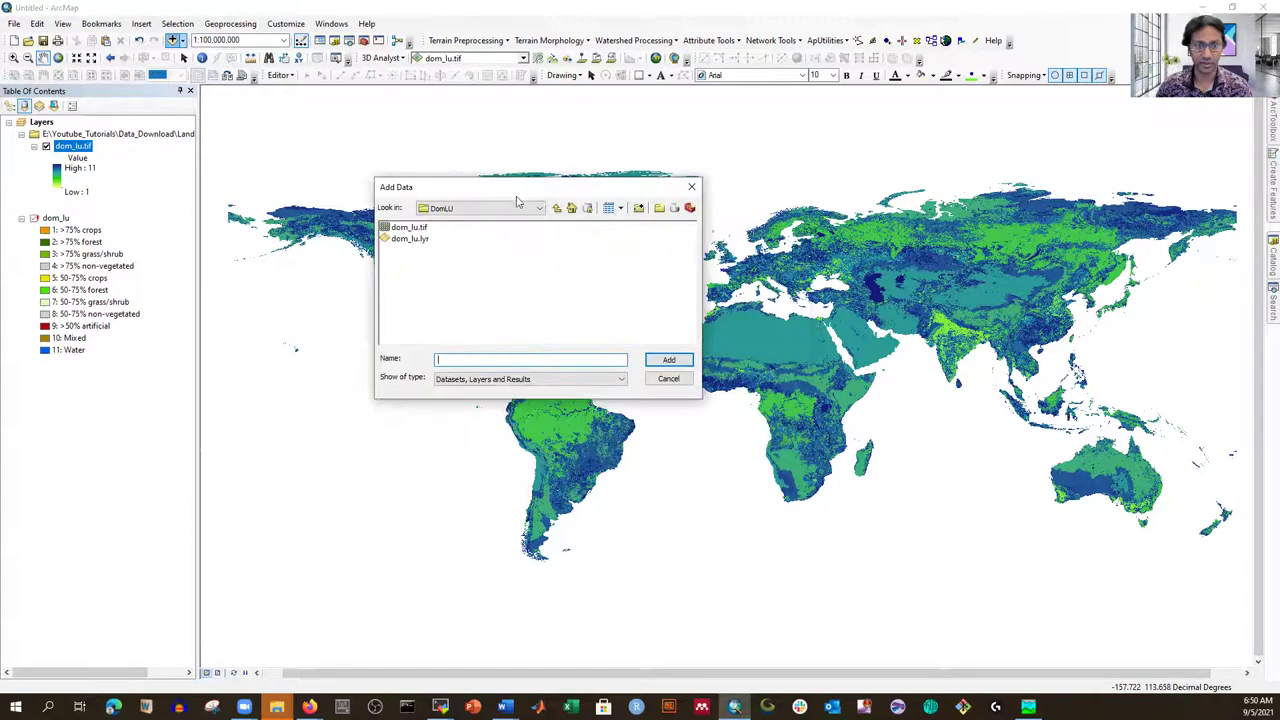
click(554, 210)
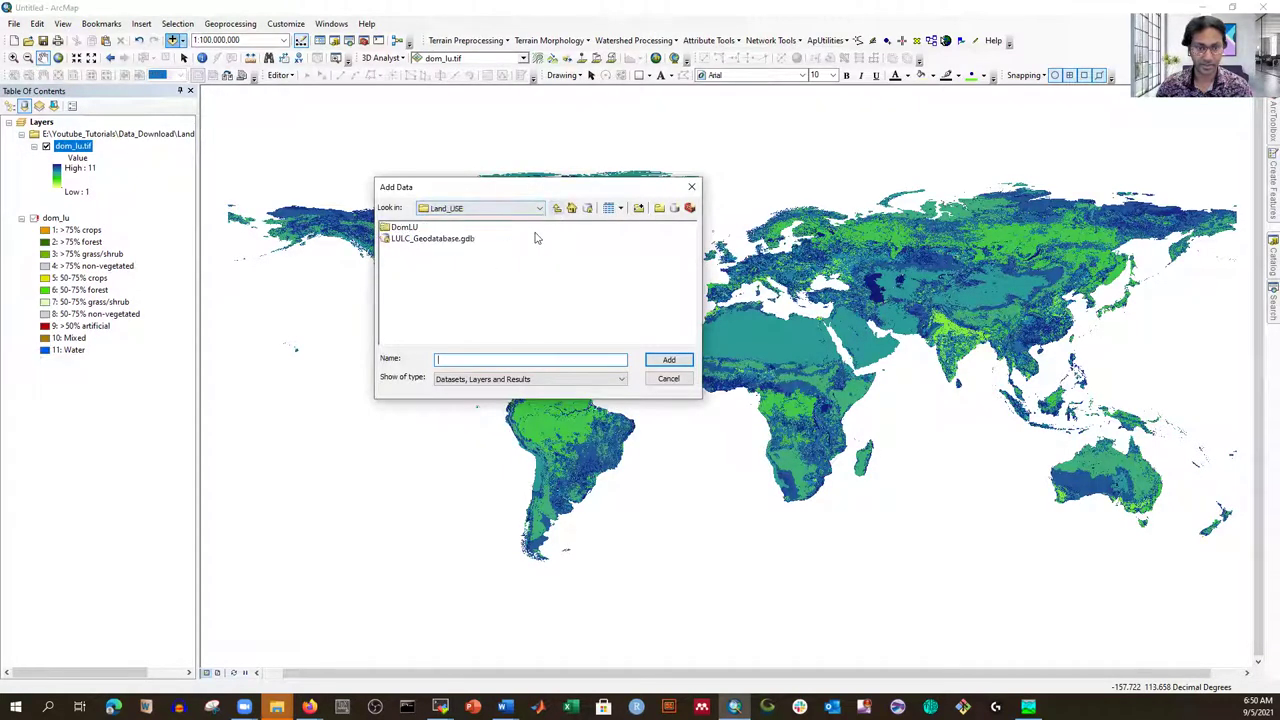
click(556, 209)
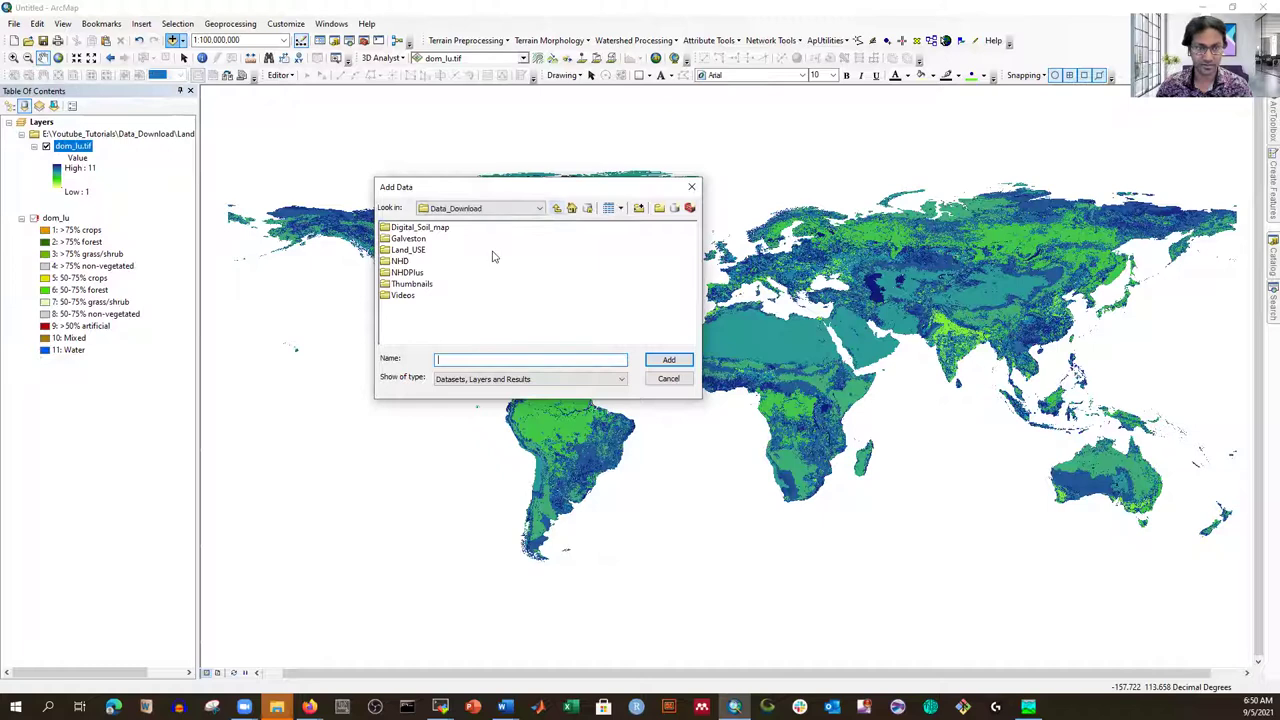
click(557, 208)
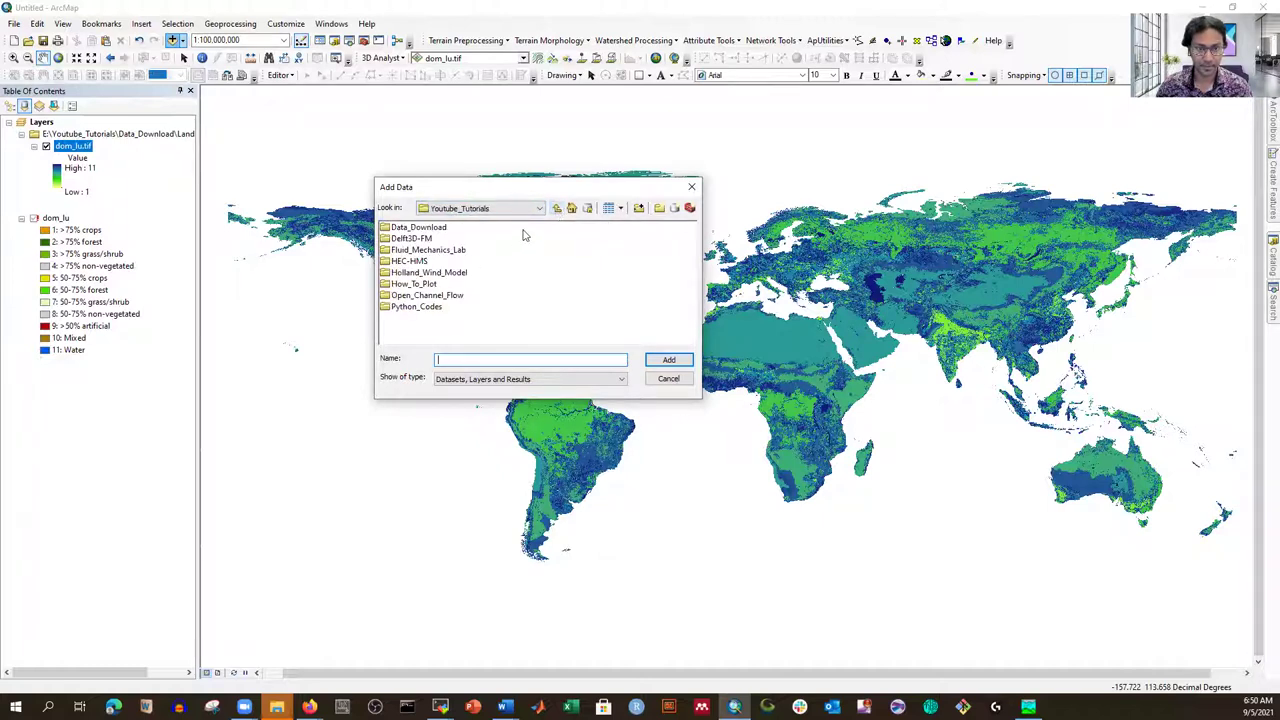
click(557, 208)
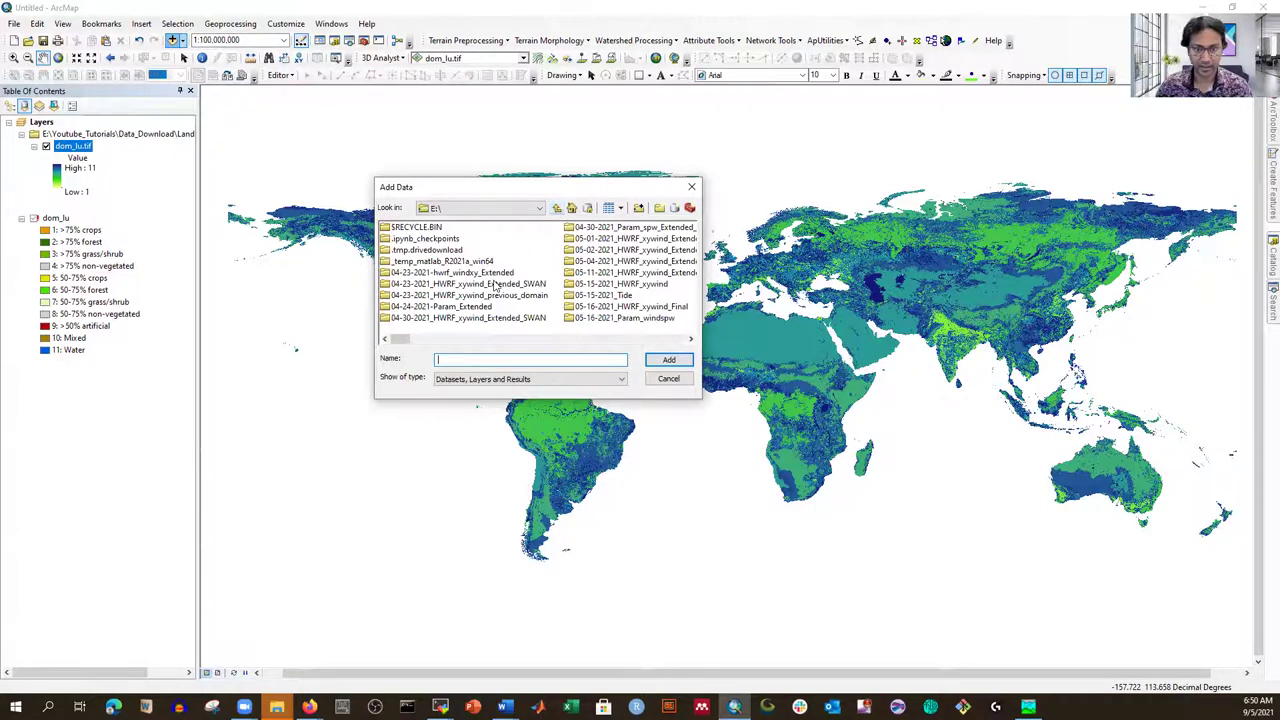
scroll(494, 287, down, 5)
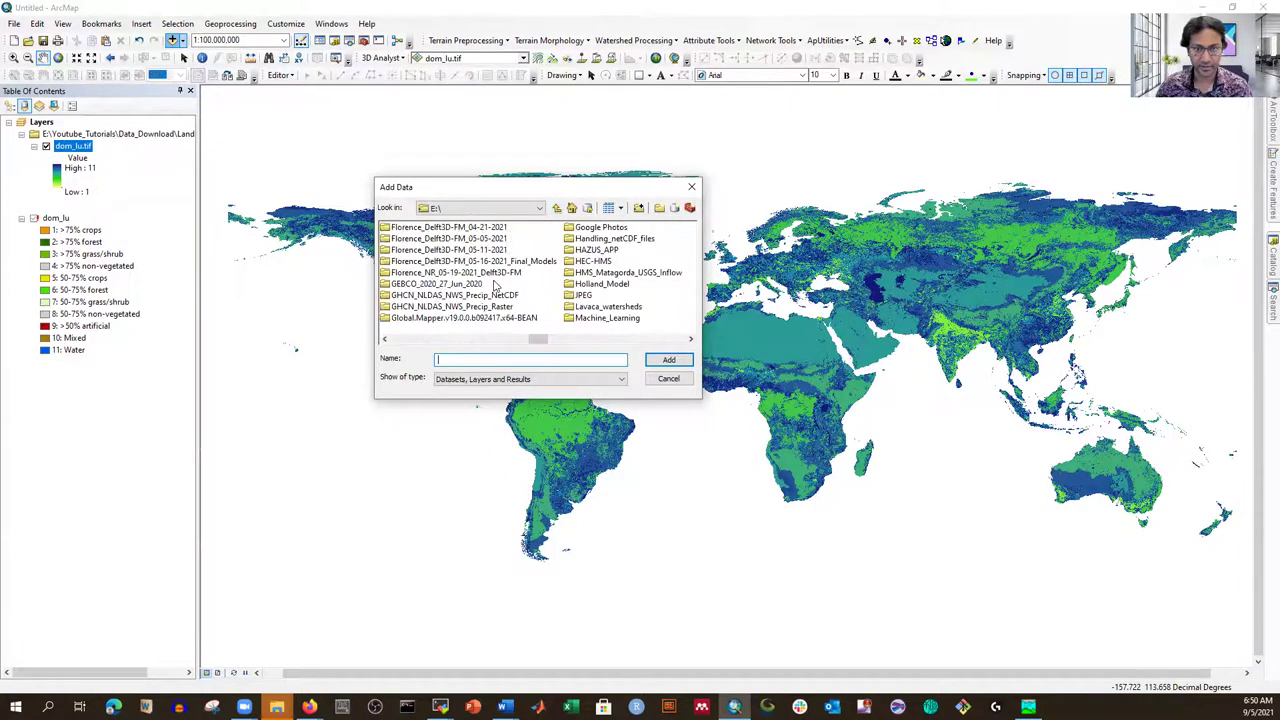
scroll(494, 287, down, 5)
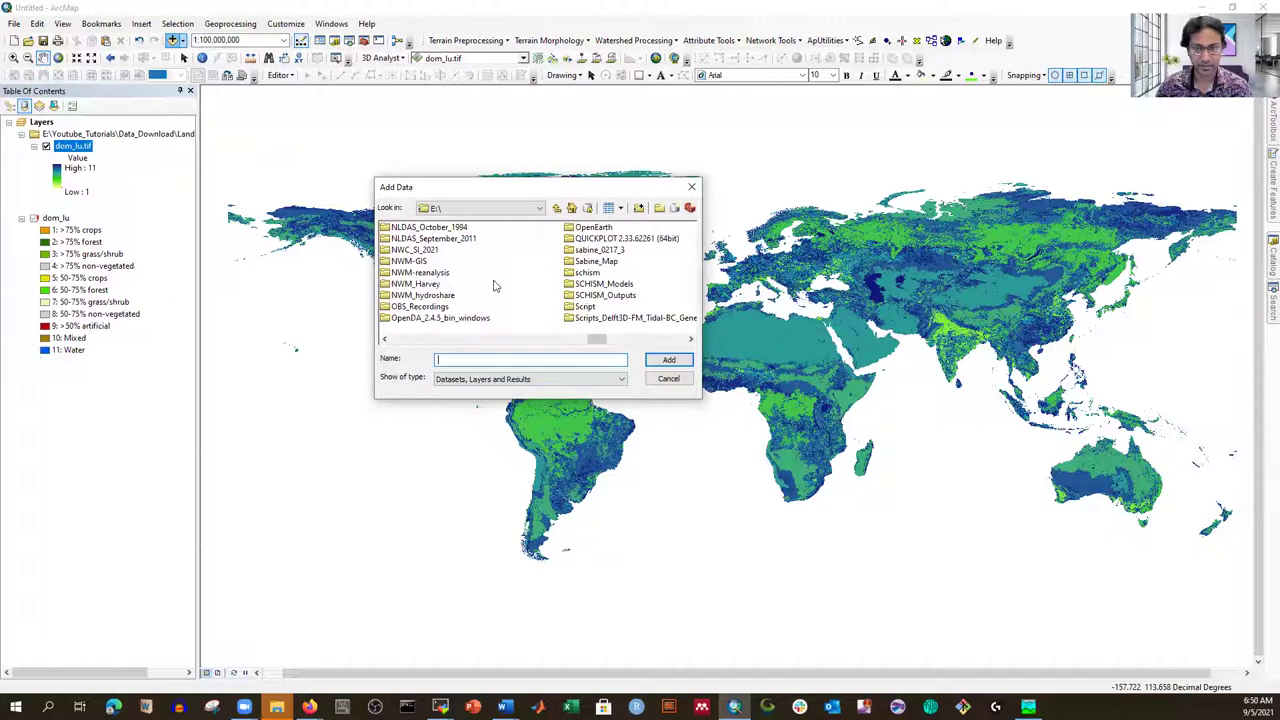
scroll(494, 287, up, 5)
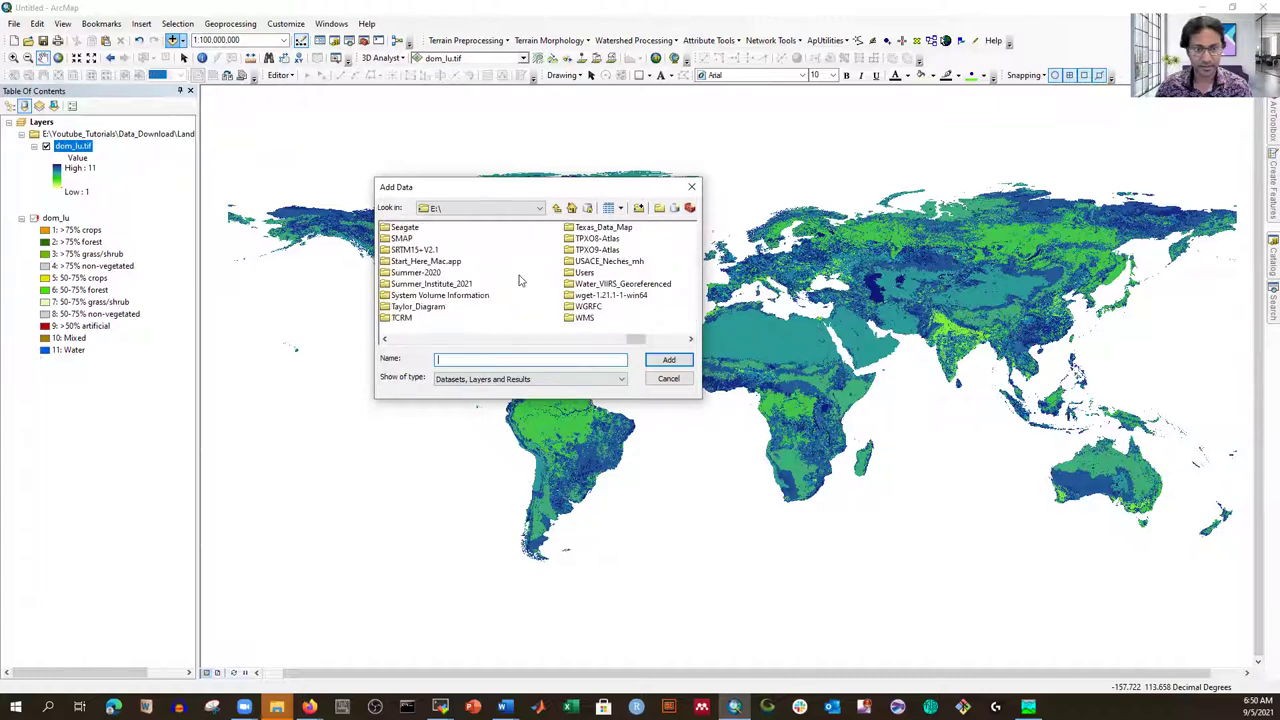
scroll(519, 280, down, 3)
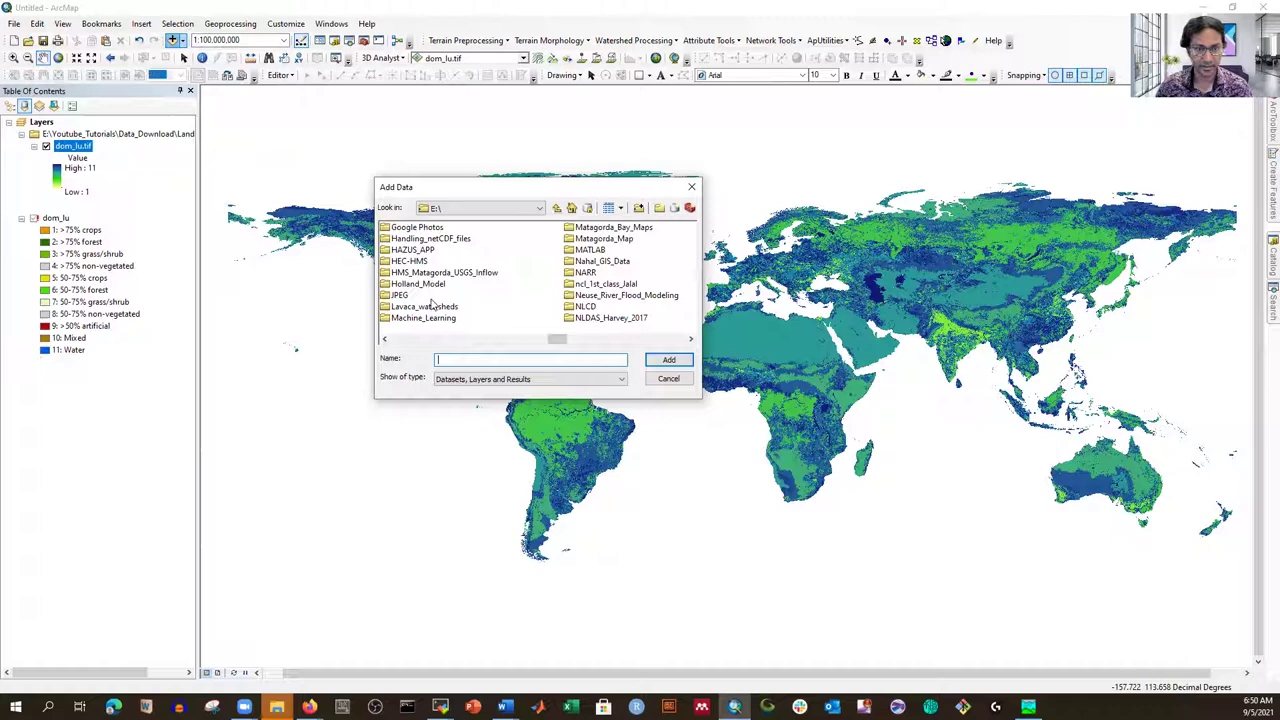
scroll(432, 305, up, 3)
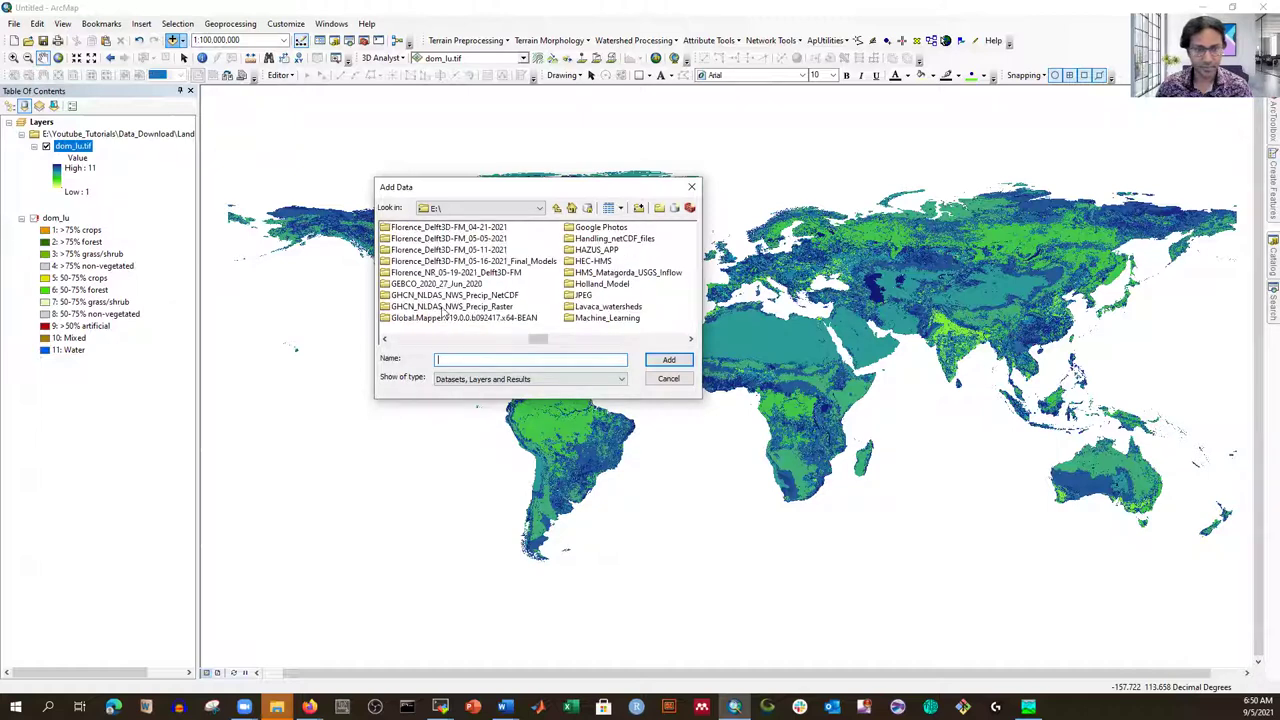
scroll(424, 308, up, 3)
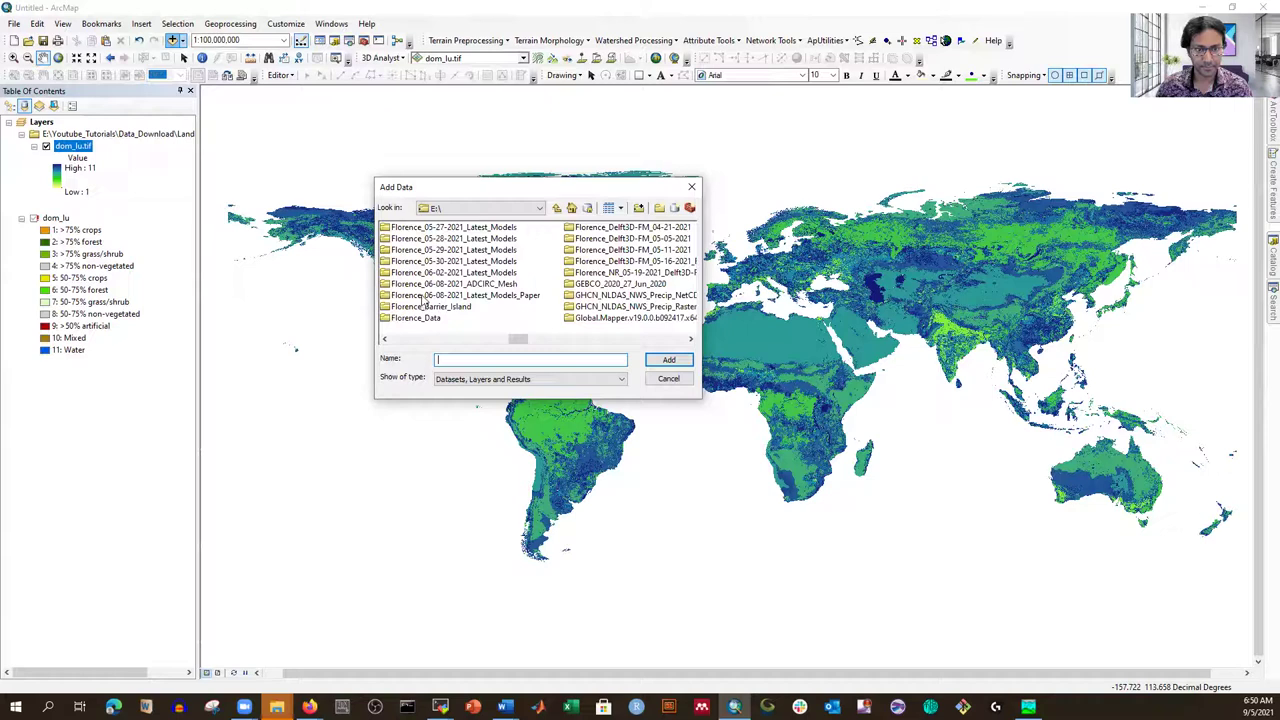
scroll(424, 300, up, 3)
scroll(430, 300, up, 3)
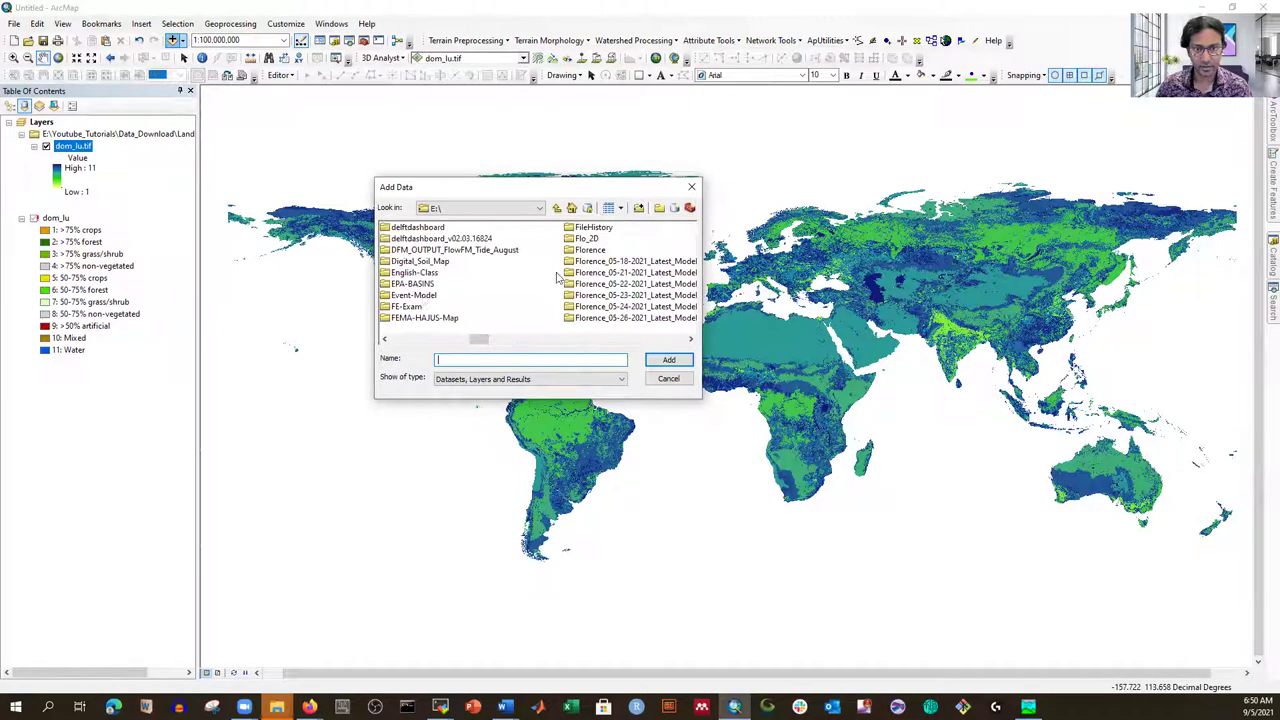
scroll(424, 298, up, 3)
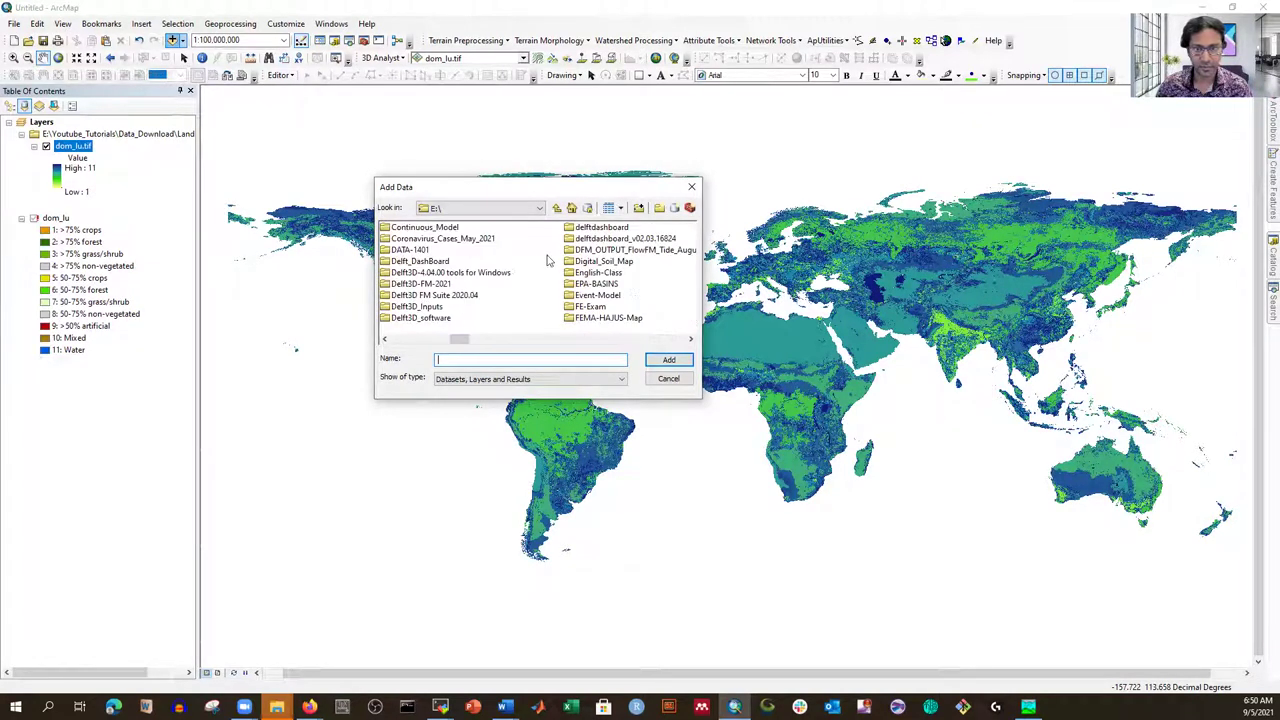
double_click(597, 261)
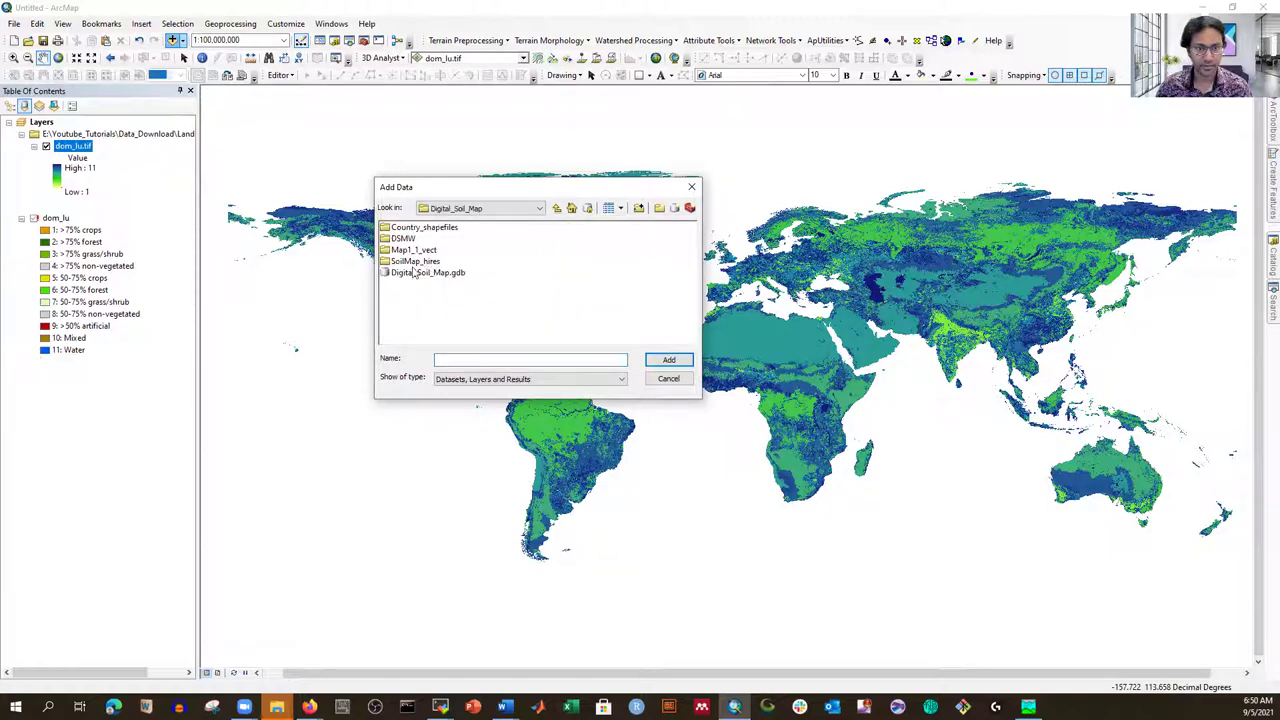
double_click(424, 228)
click(405, 228)
click(669, 362)
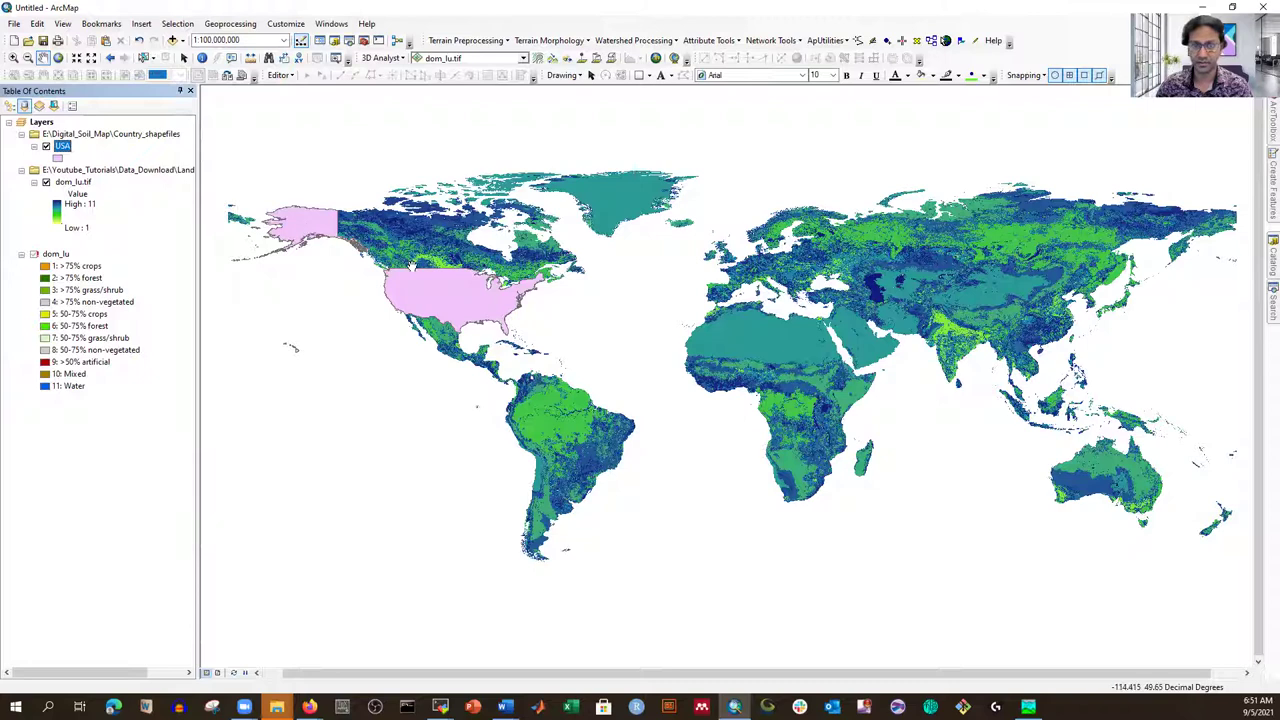
Symbolize the USA layer with the Hollow style, an outline width of 2 and a red outline color.
click(58, 157)
click(170, 302)
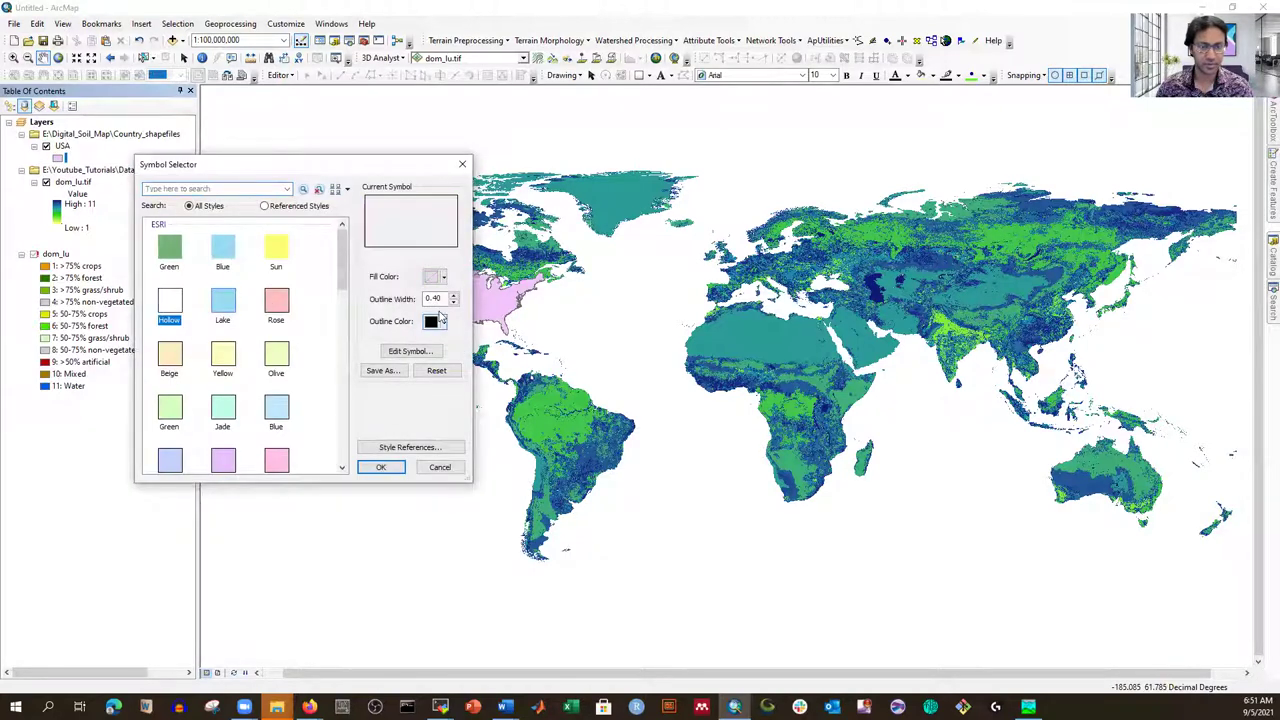
click(453, 296)
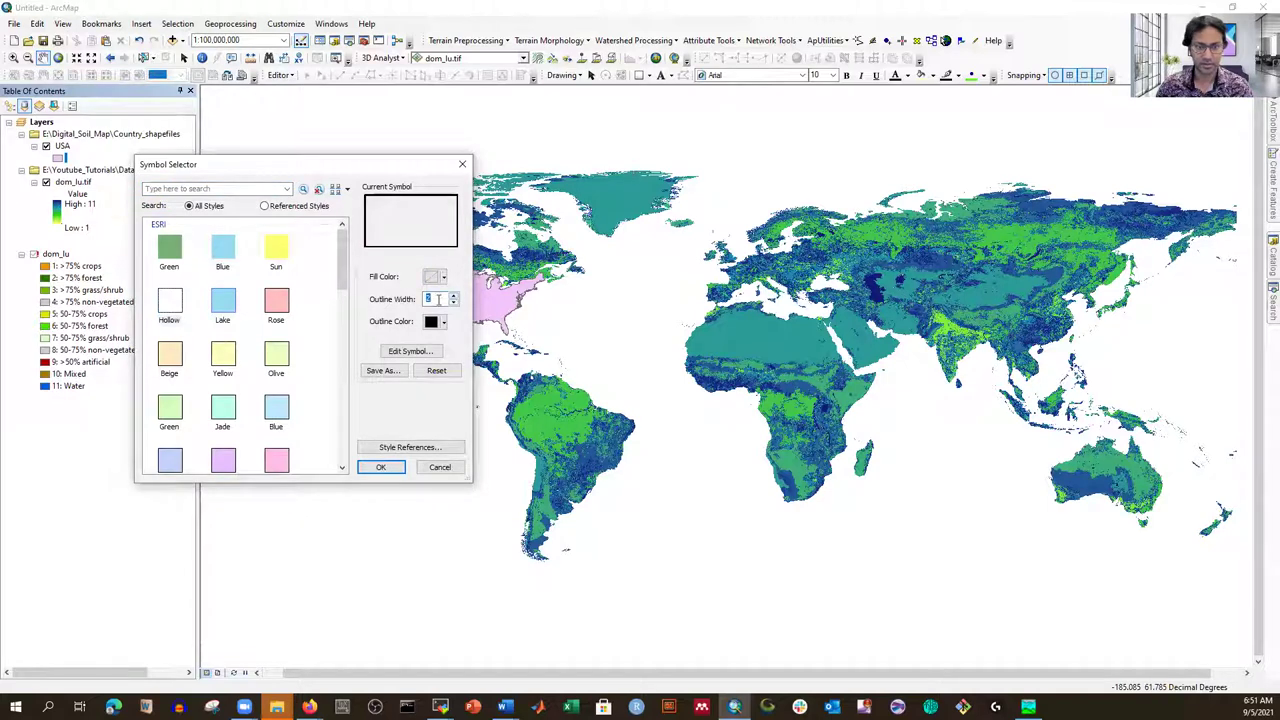
click(443, 321)
click(443, 385)
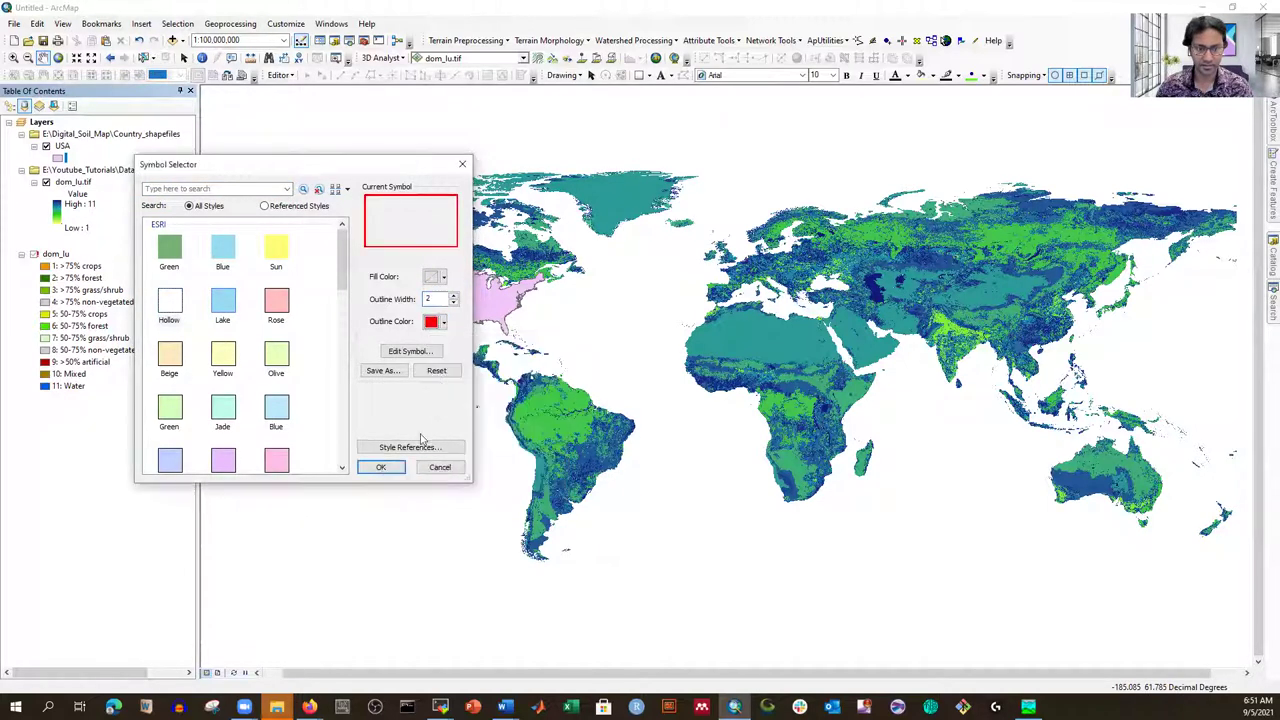
click(380, 467)
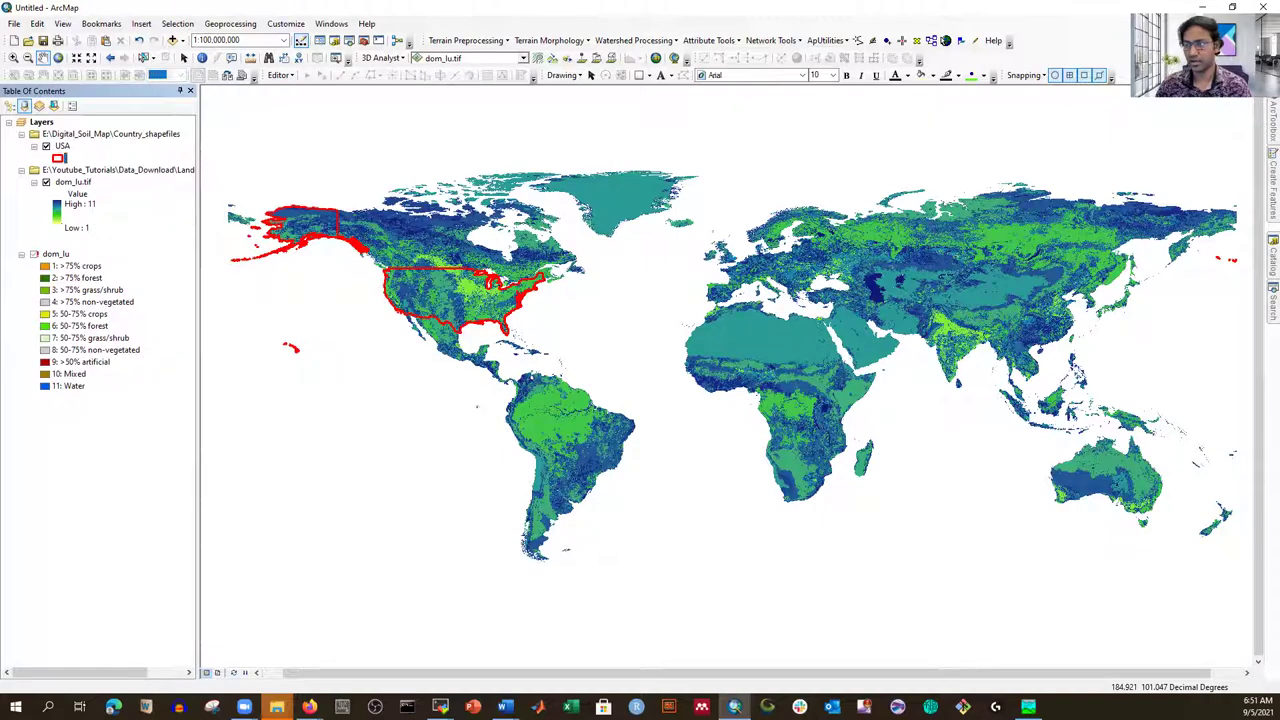
Check the extensions list to see whether Spatial Analyst is enabled.
click(1270, 128)
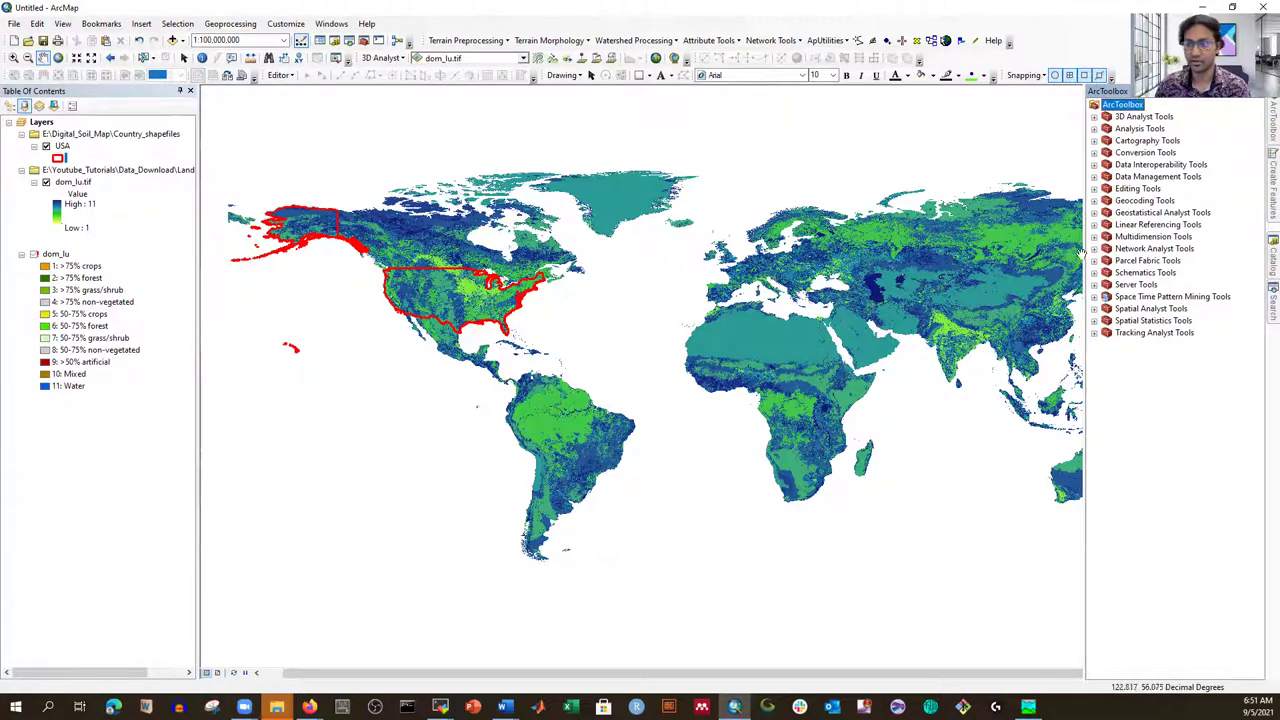
click(286, 24)
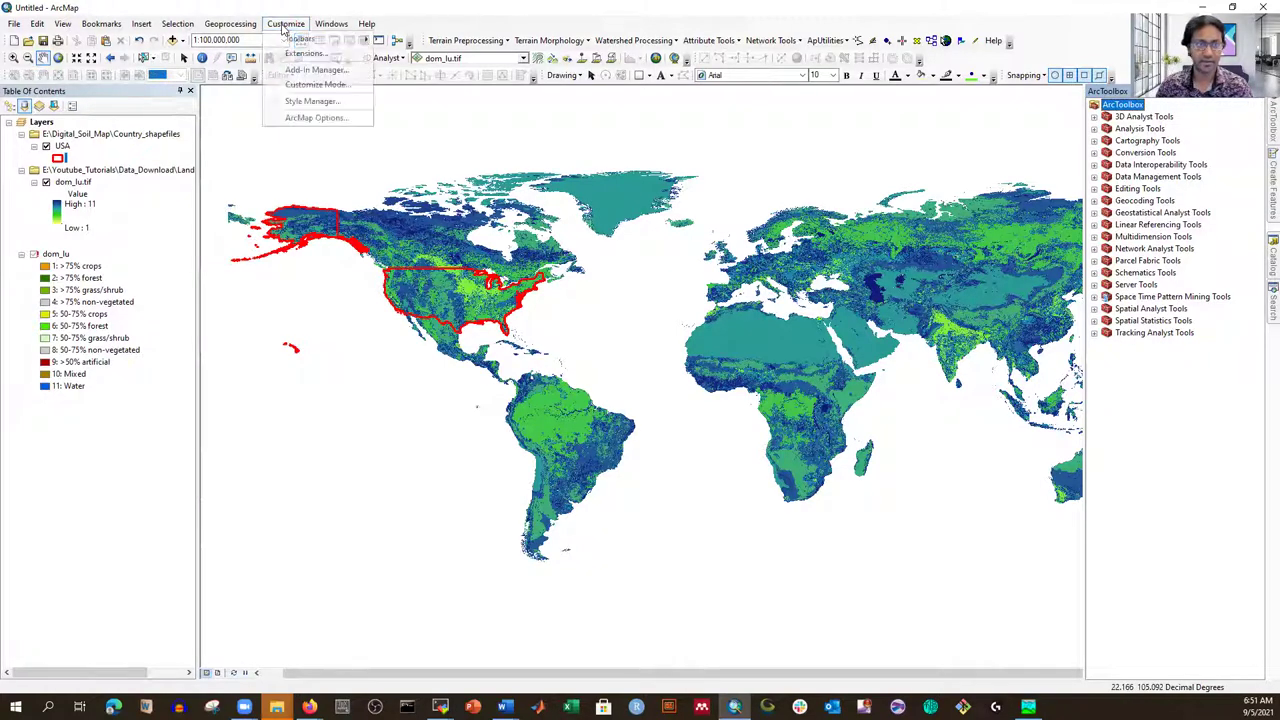
click(298, 53)
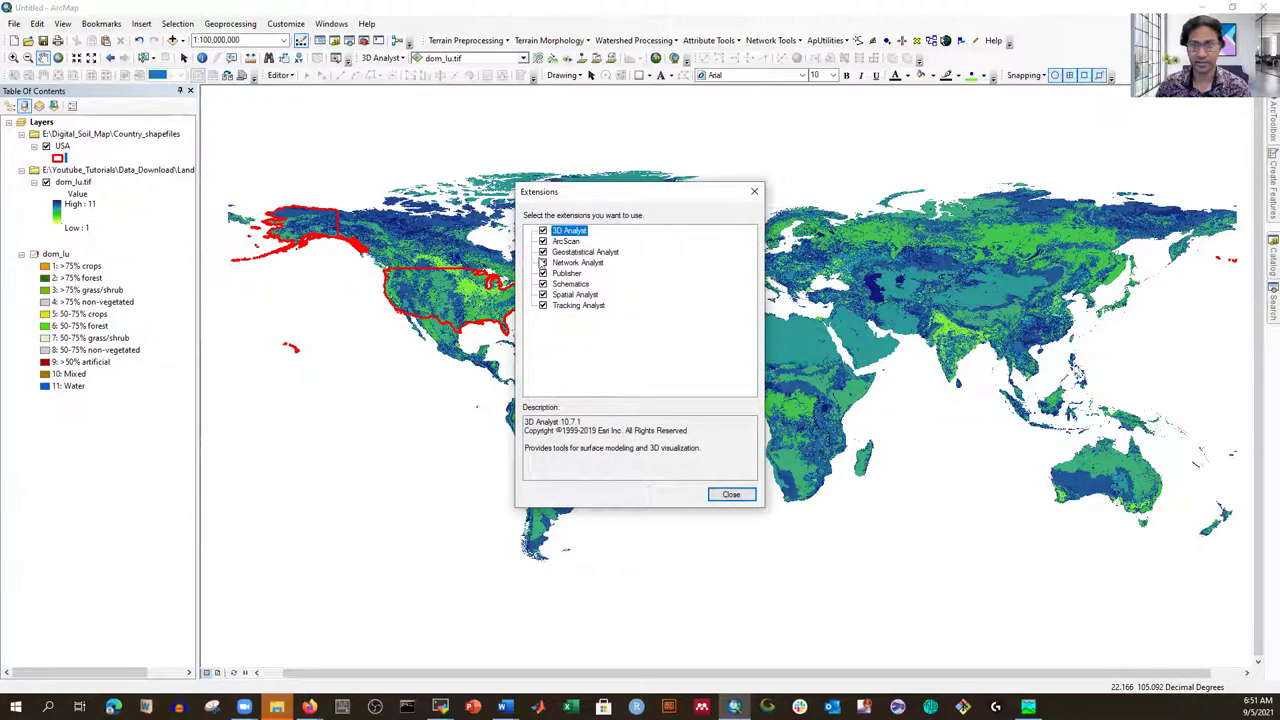
click(731, 494)
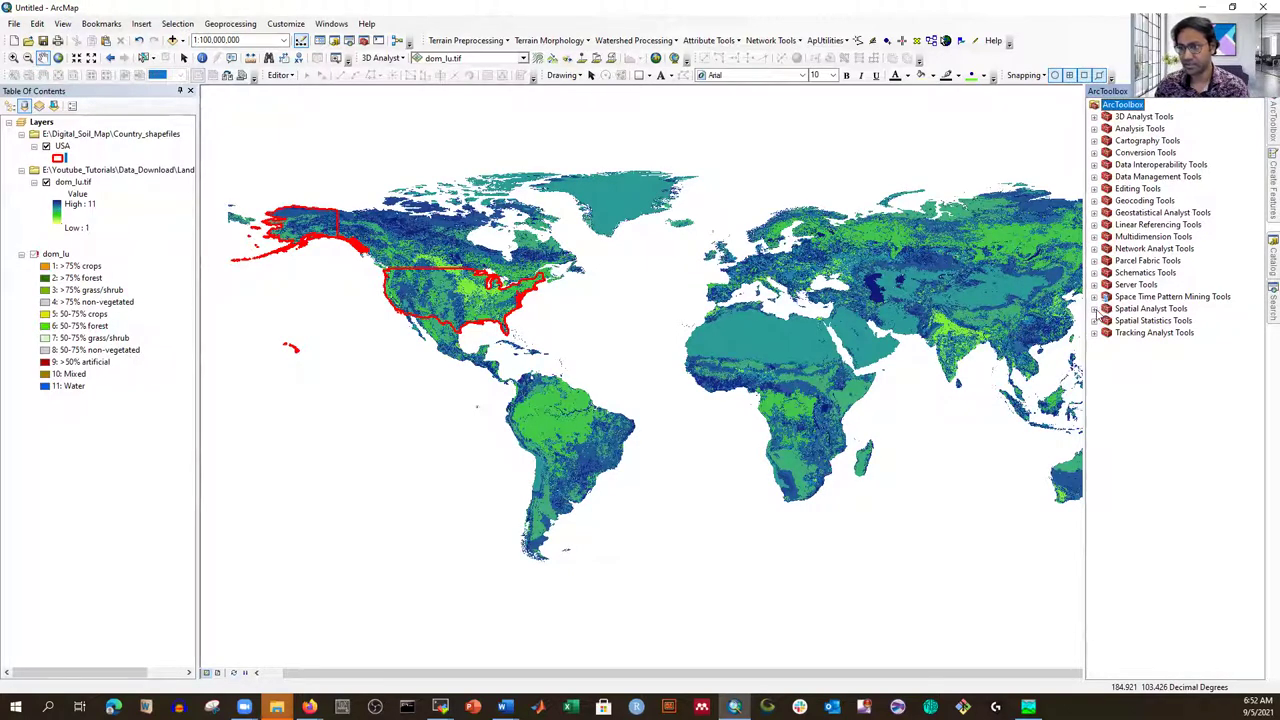
Set up the Spatial Analyst Extract by Mask tool with dom_lu.tif as input raster and USA as feature mask.
click(1095, 309)
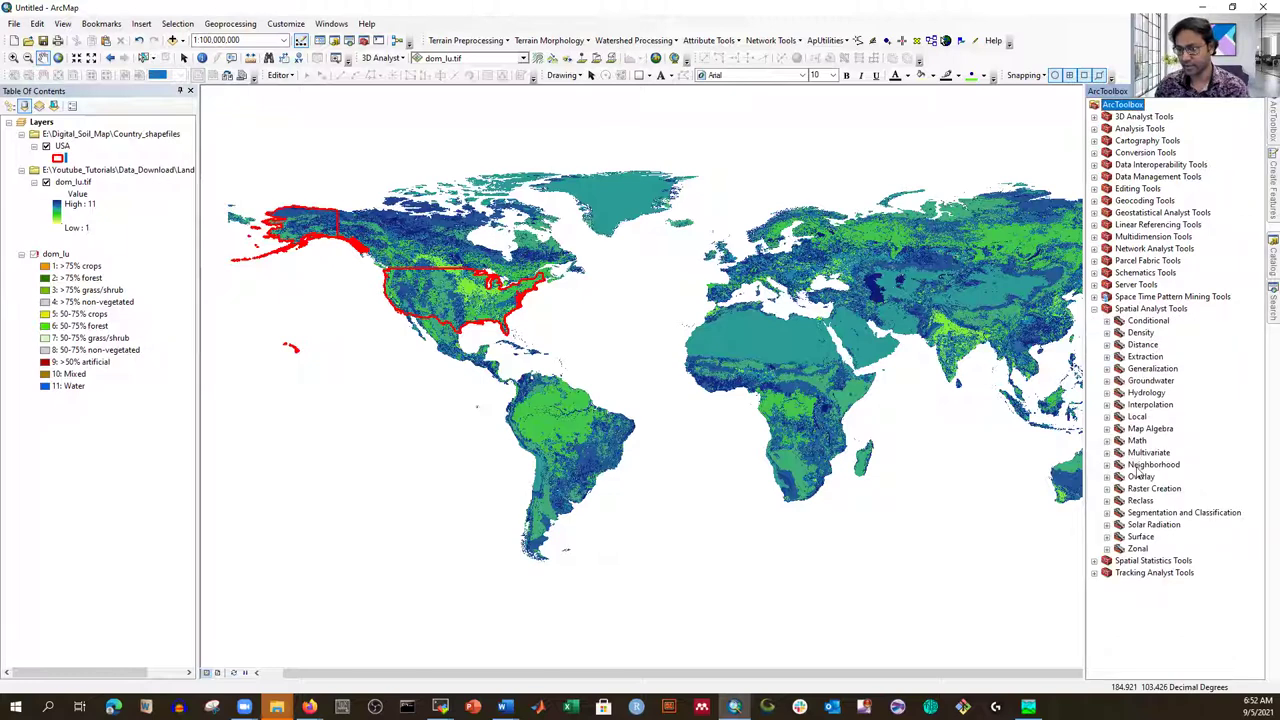
click(1107, 357)
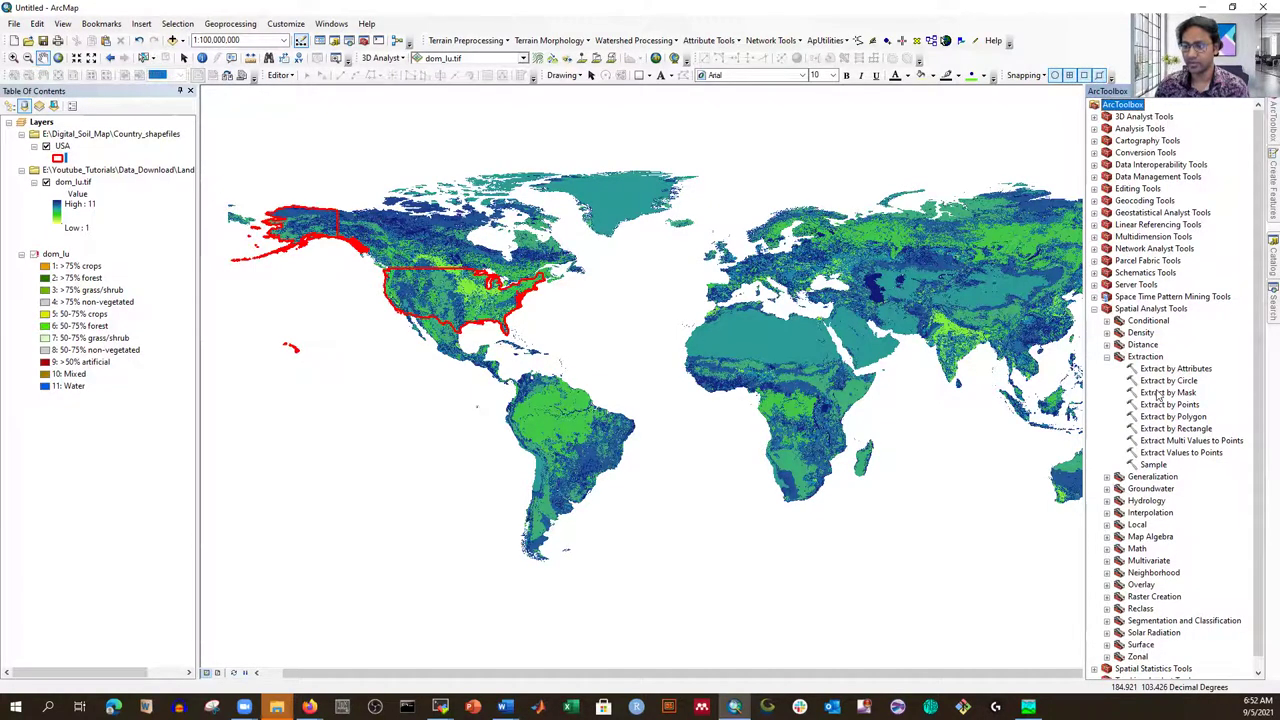
double_click(1185, 394)
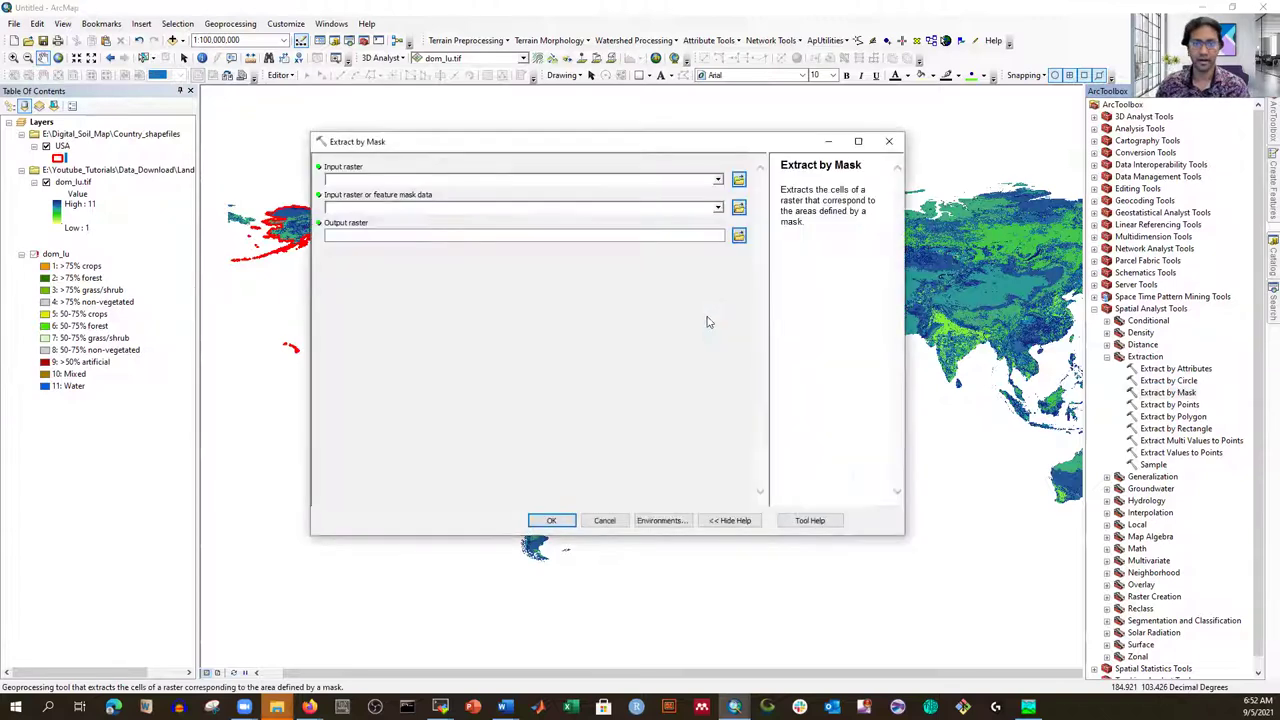
click(718, 181)
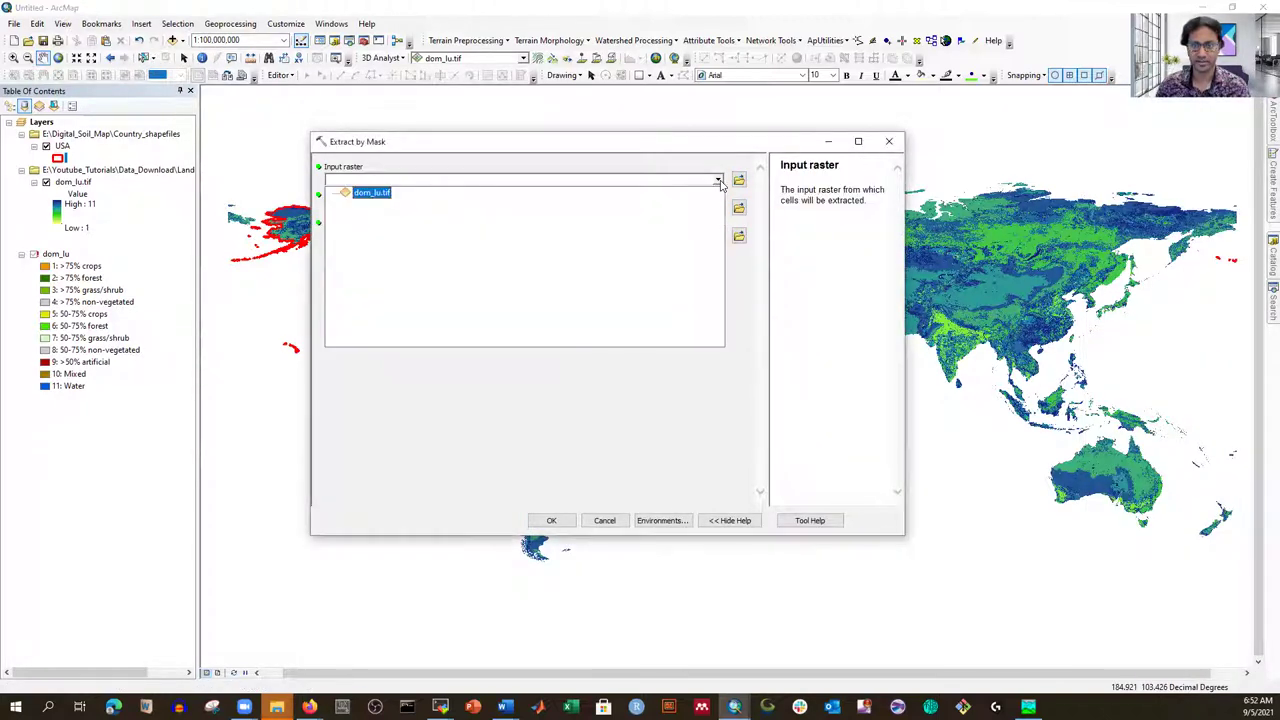
click(372, 194)
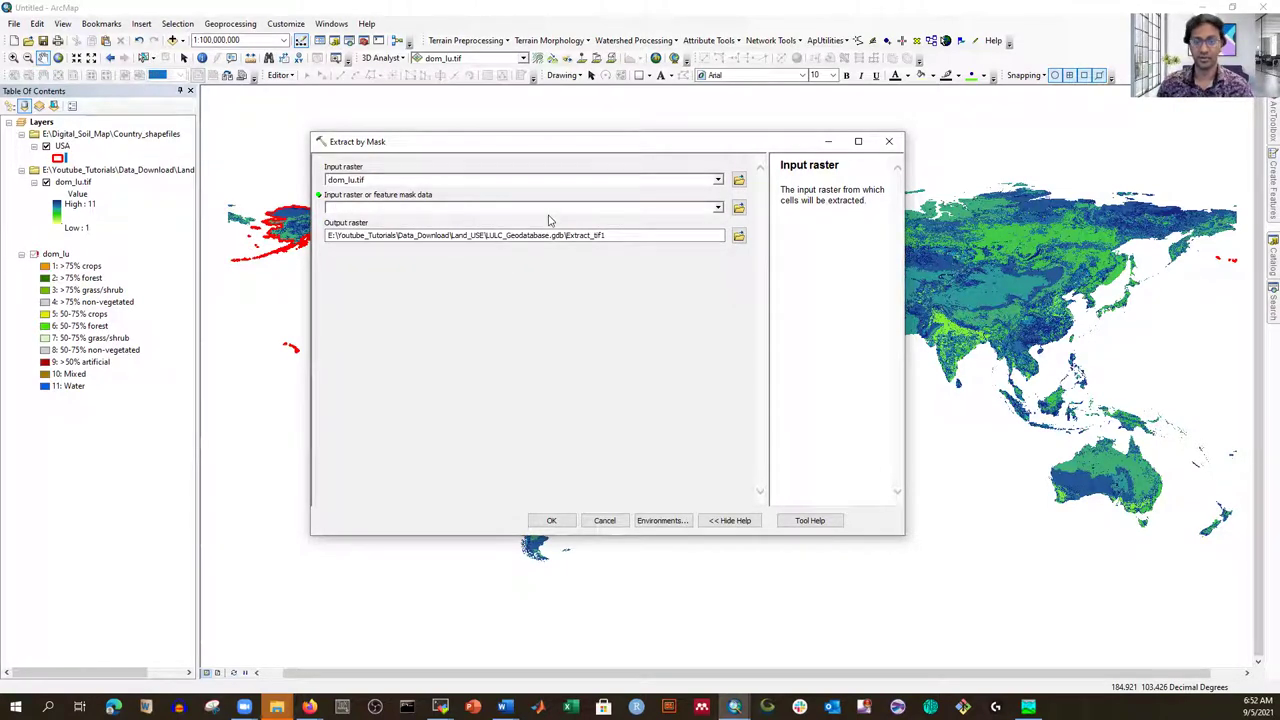
click(717, 208)
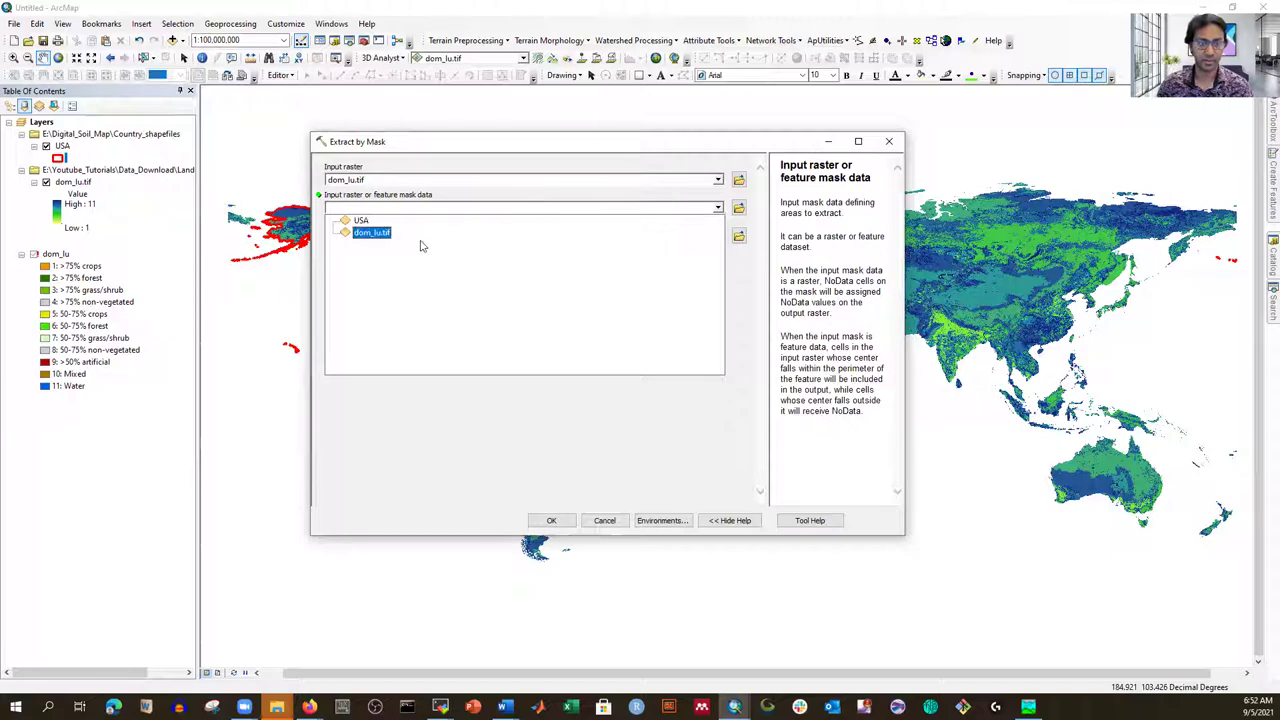
click(360, 220)
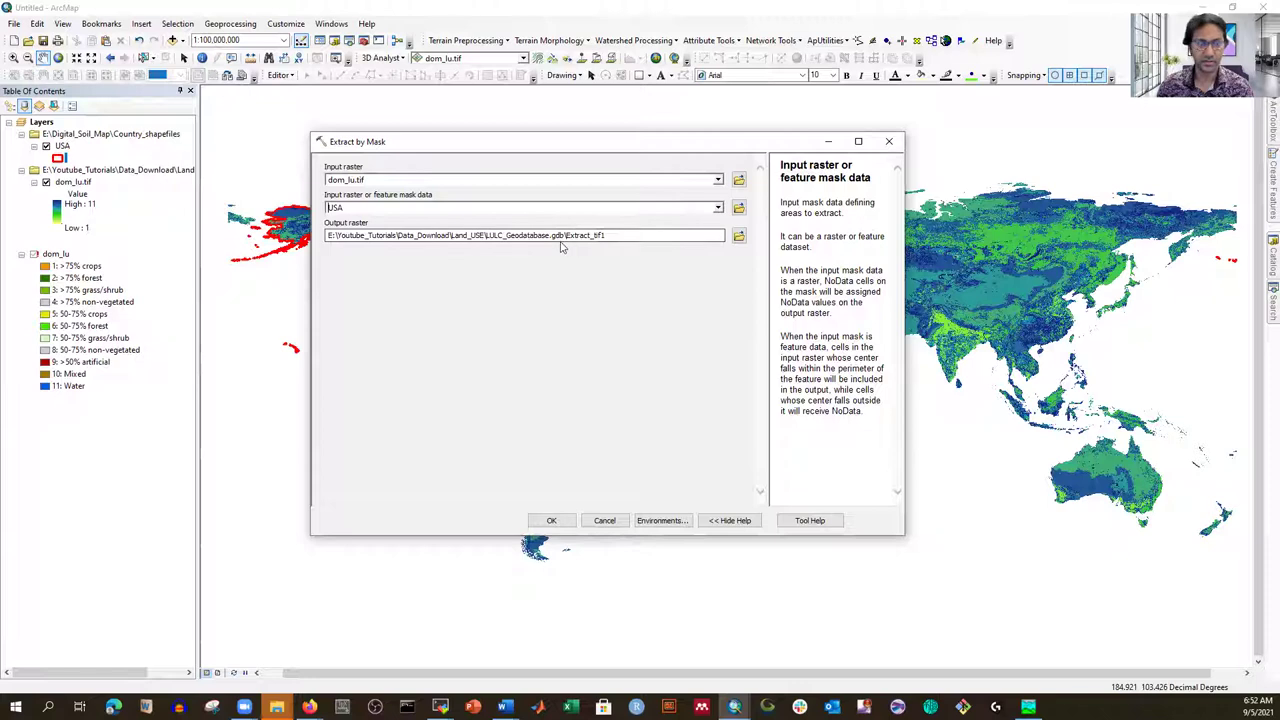
Name the output raster DLULC_USA in LULC_Geodatabase.gdb and run the mask extraction.
click(607, 236)
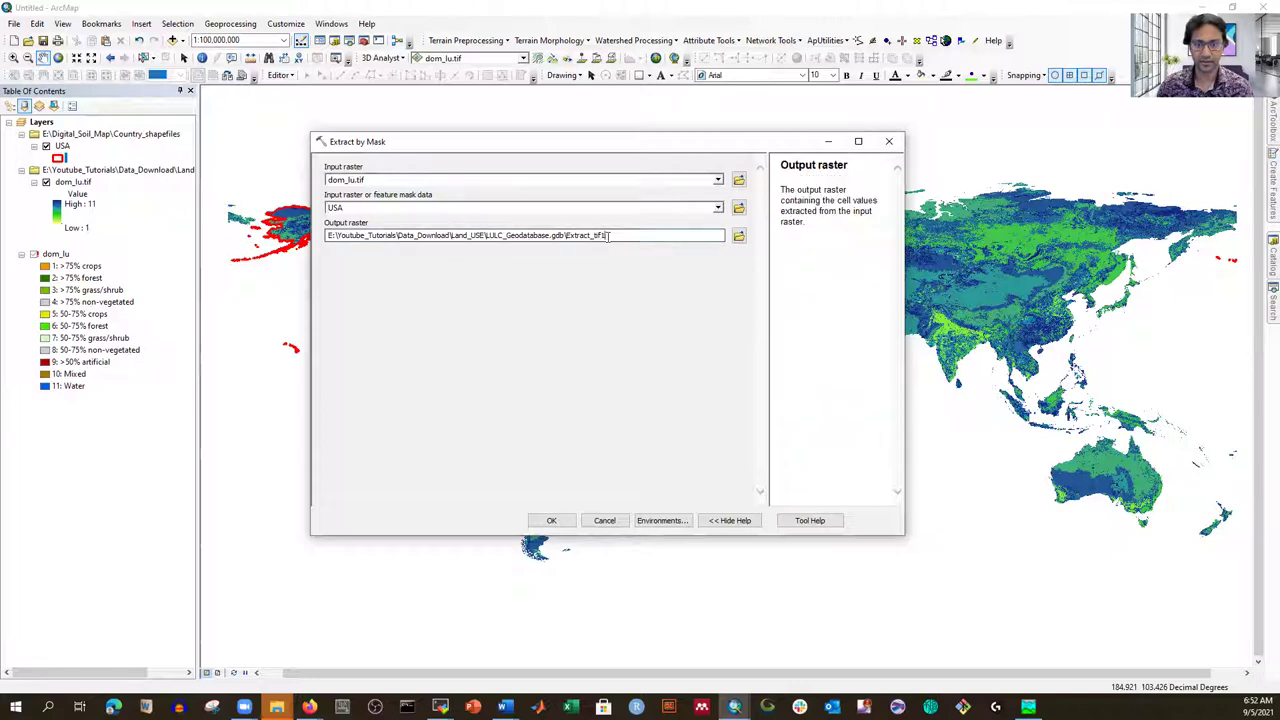
key(BackSpace)
key(BackSpace)
key(BackSpace)
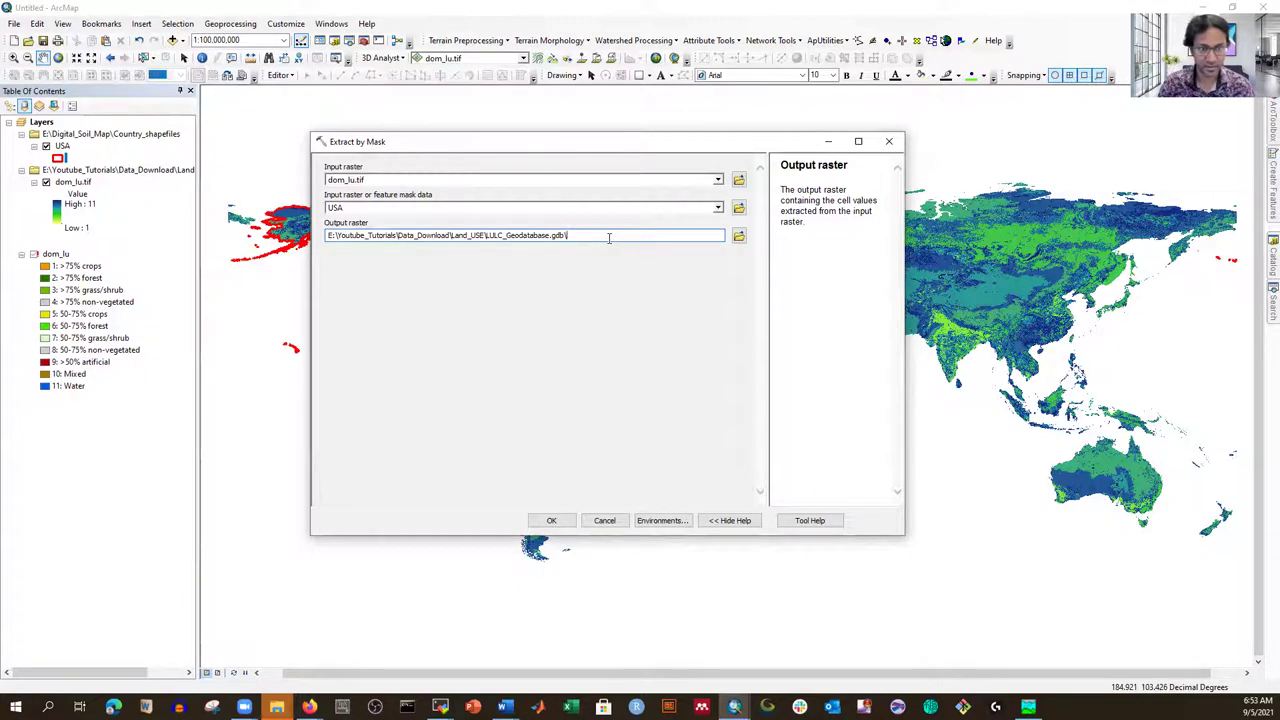
text(DLULC_USA)
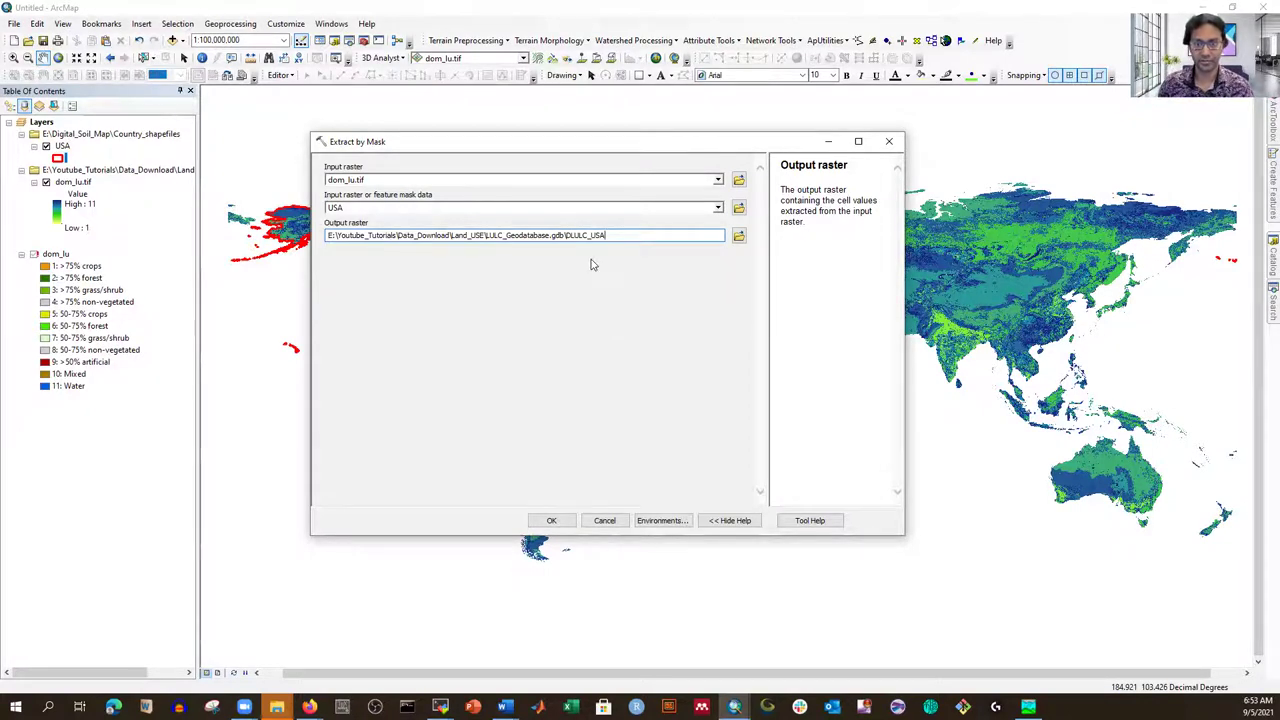
click(553, 522)
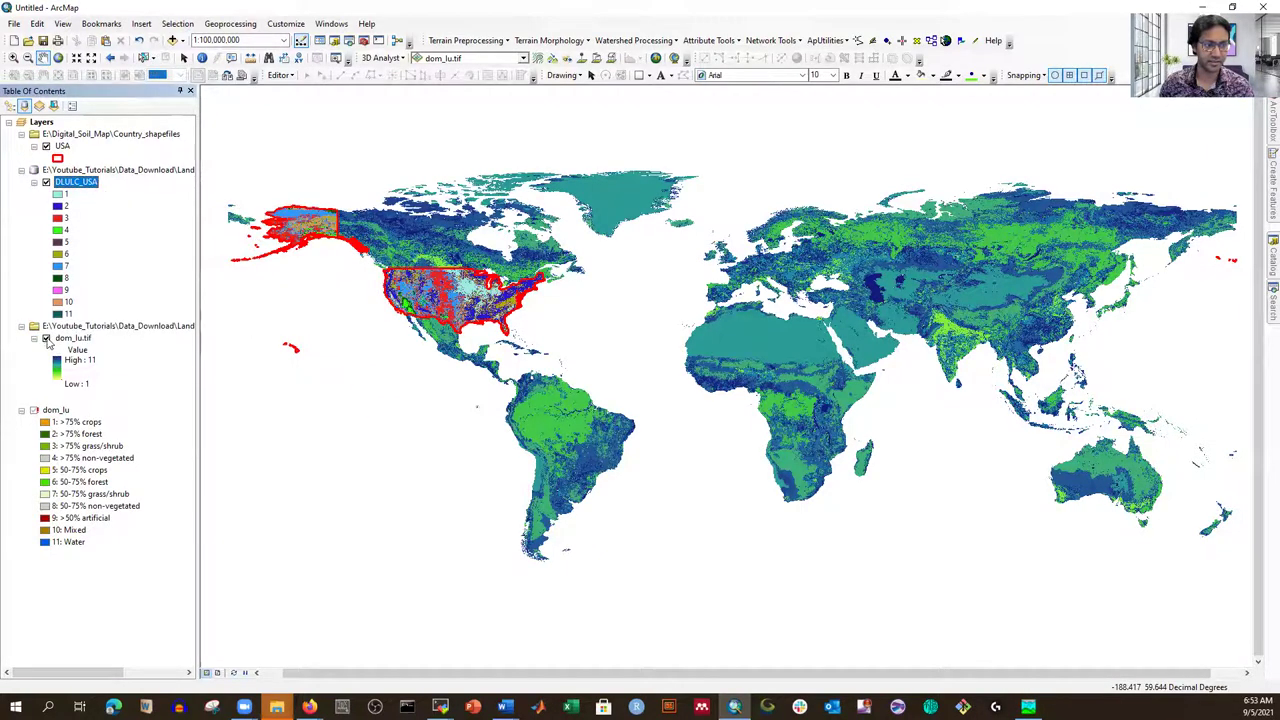
Hide the dom_lu.tif and USA layers so only the extracted DLULC_USA raster is displayed.
click(46, 338)
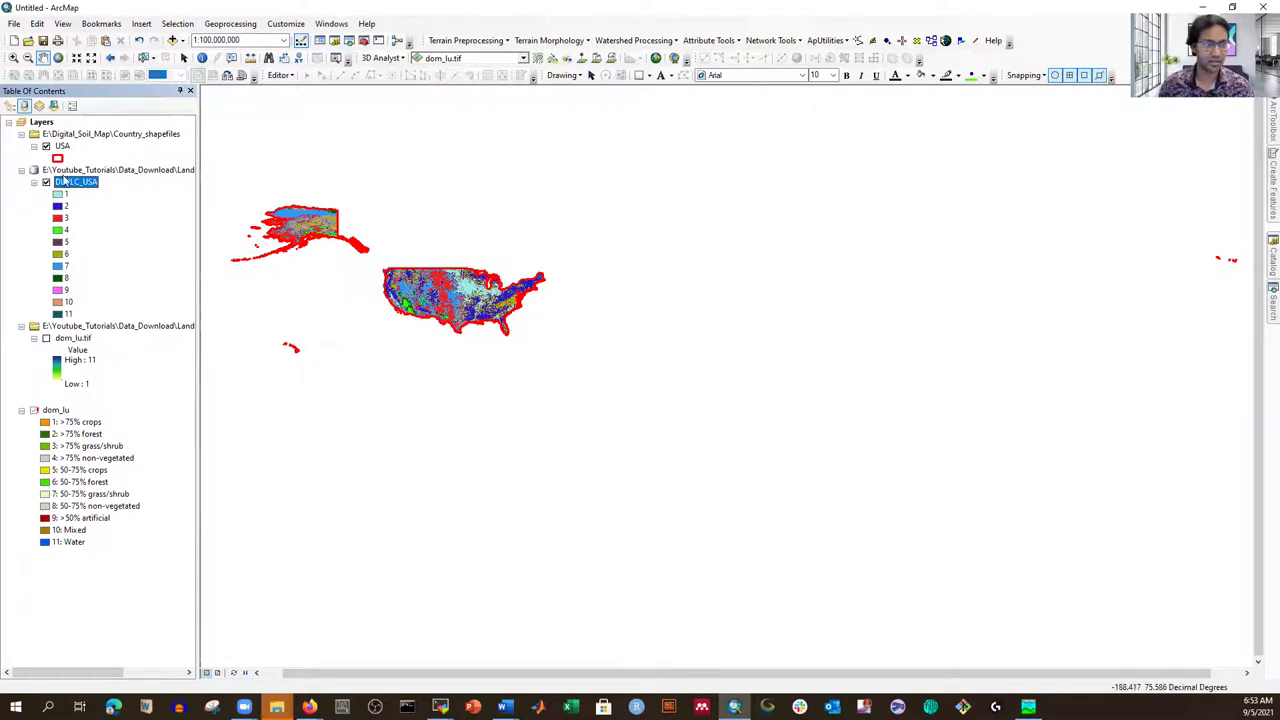
click(46, 146)
drag(237, 223, 454, 250)
scroll(571, 270, down, 4)
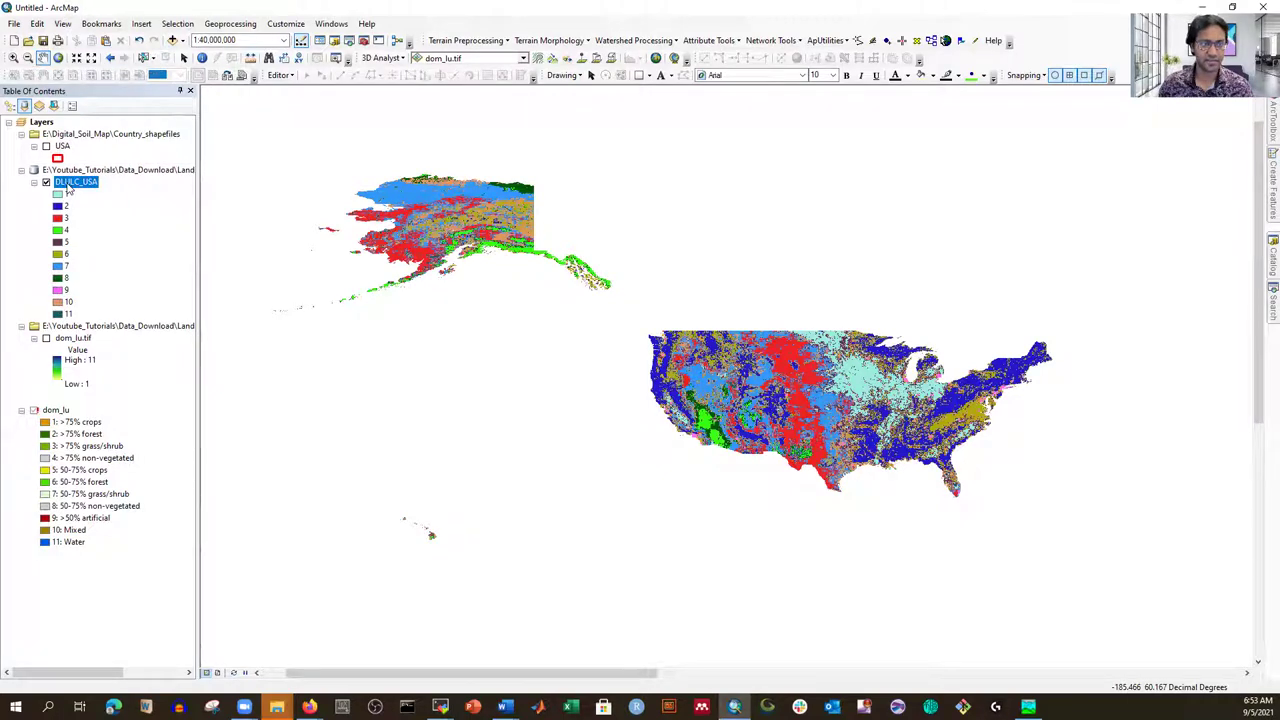
Apply a different multicolor scheme to the unique values of the DLULC_USA raster.
right_click(68, 184)
click(108, 380)
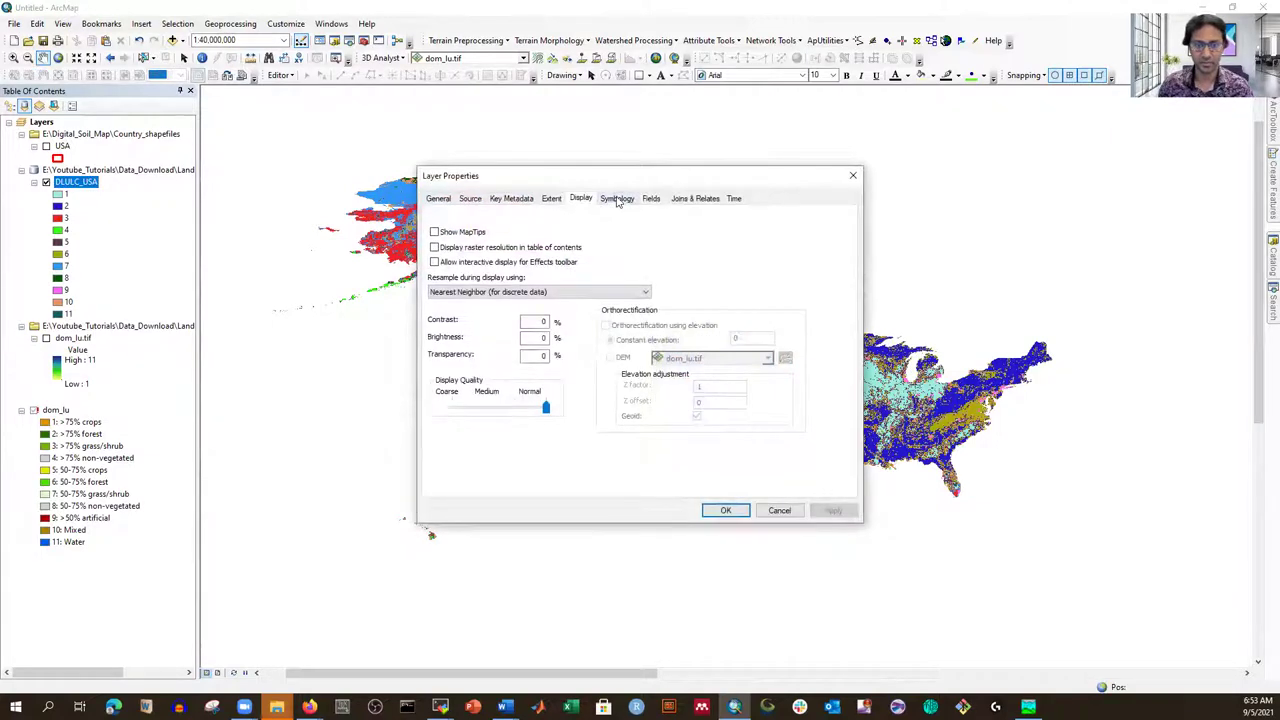
click(618, 199)
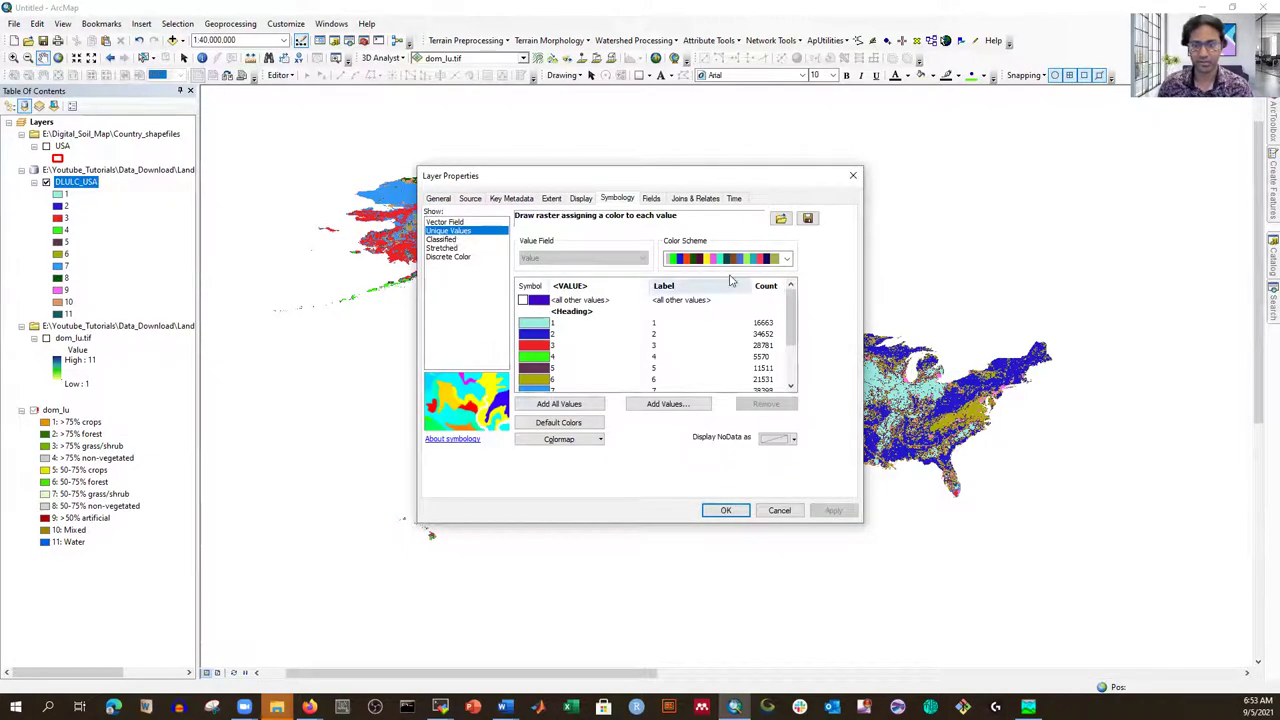
scroll(791, 264, down, 1)
scroll(538, 341, down, 2)
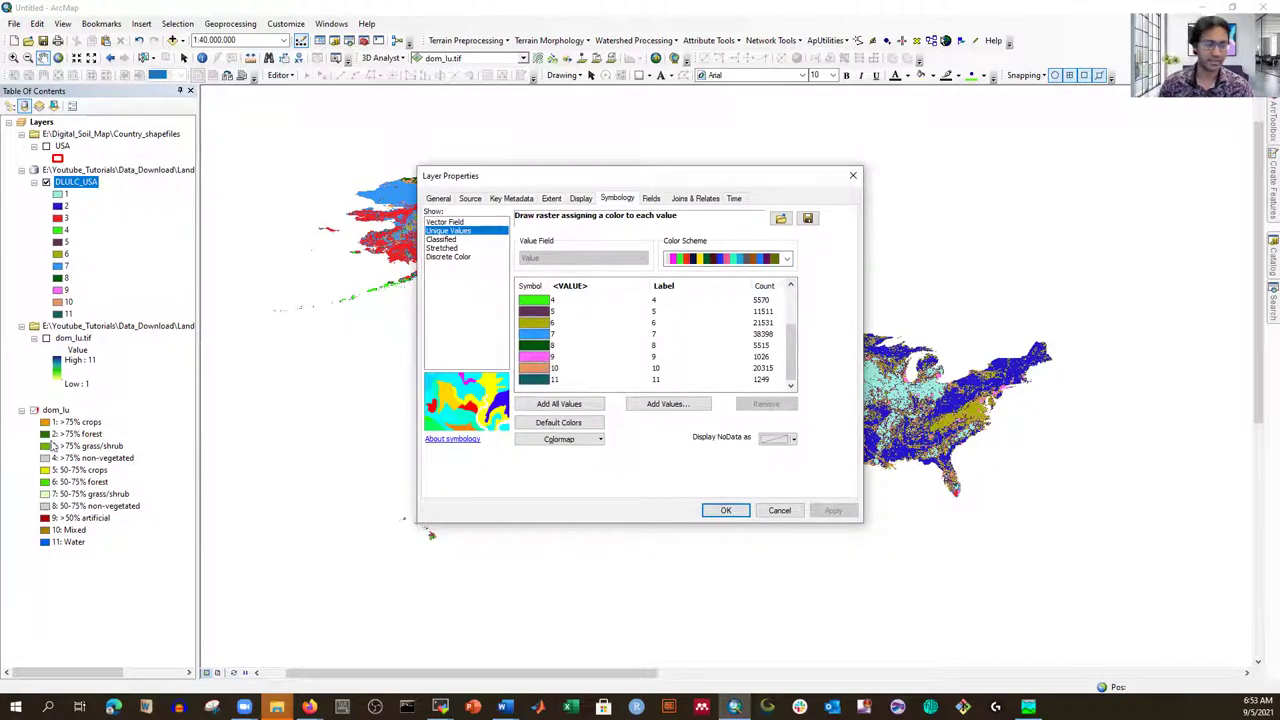
scroll(557, 329, up, 2)
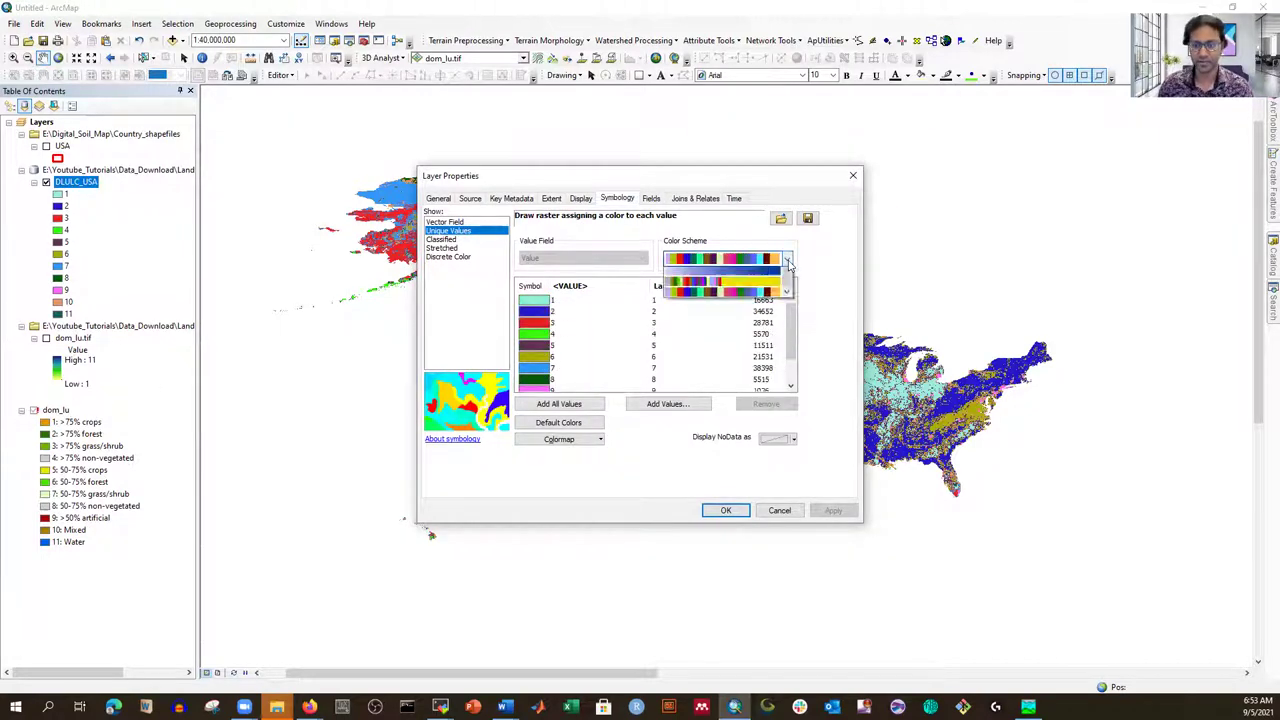
click(772, 260)
scroll(765, 413, up, 1)
scroll(765, 413, up, 10)
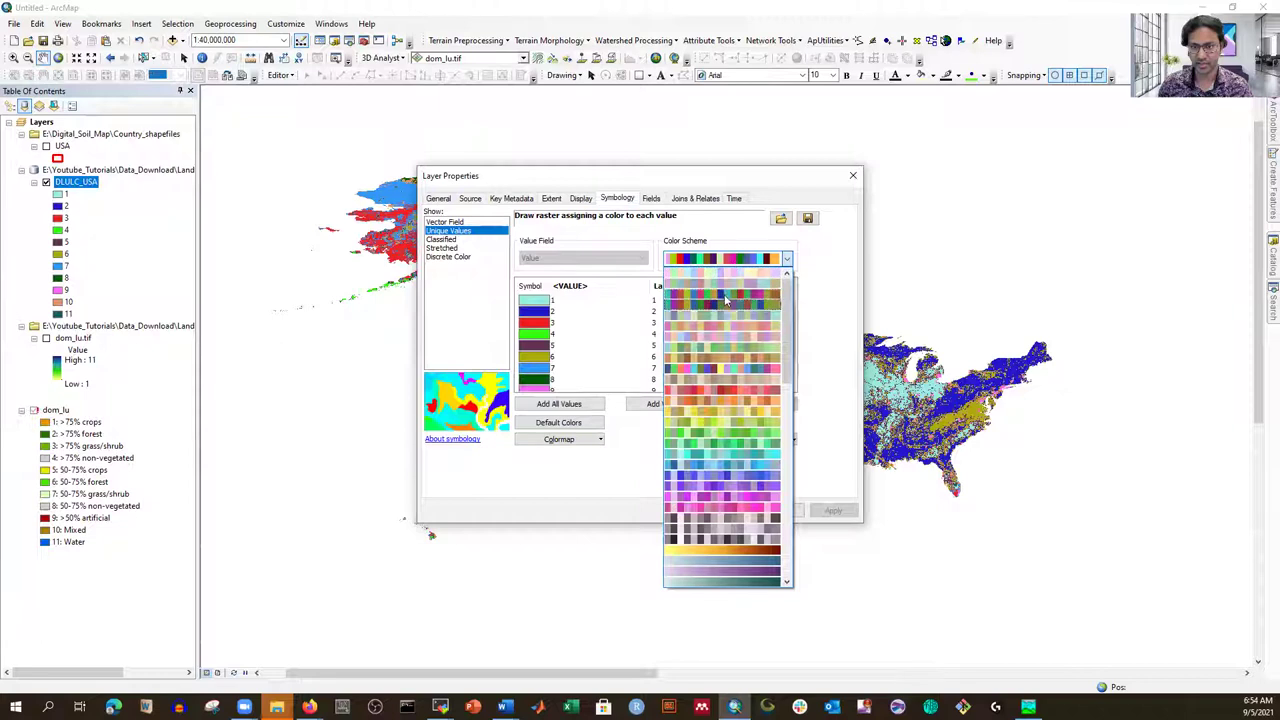
click(728, 299)
click(833, 510)
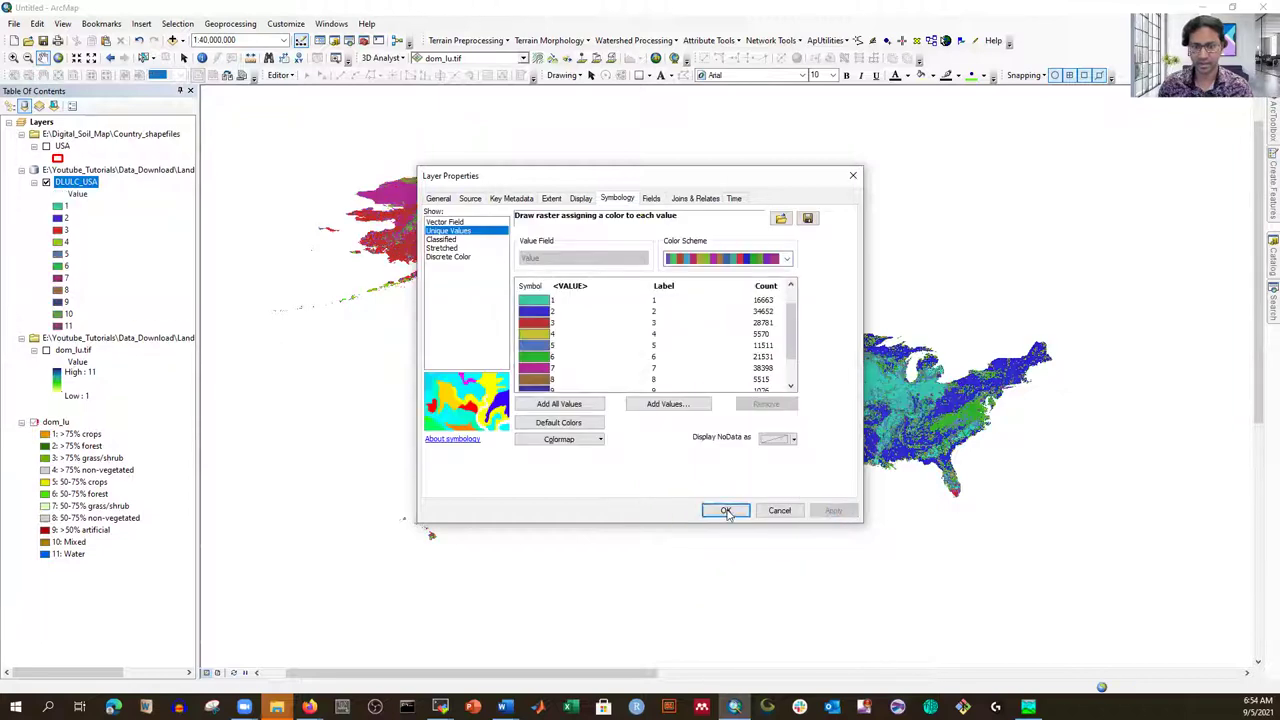
click(726, 510)
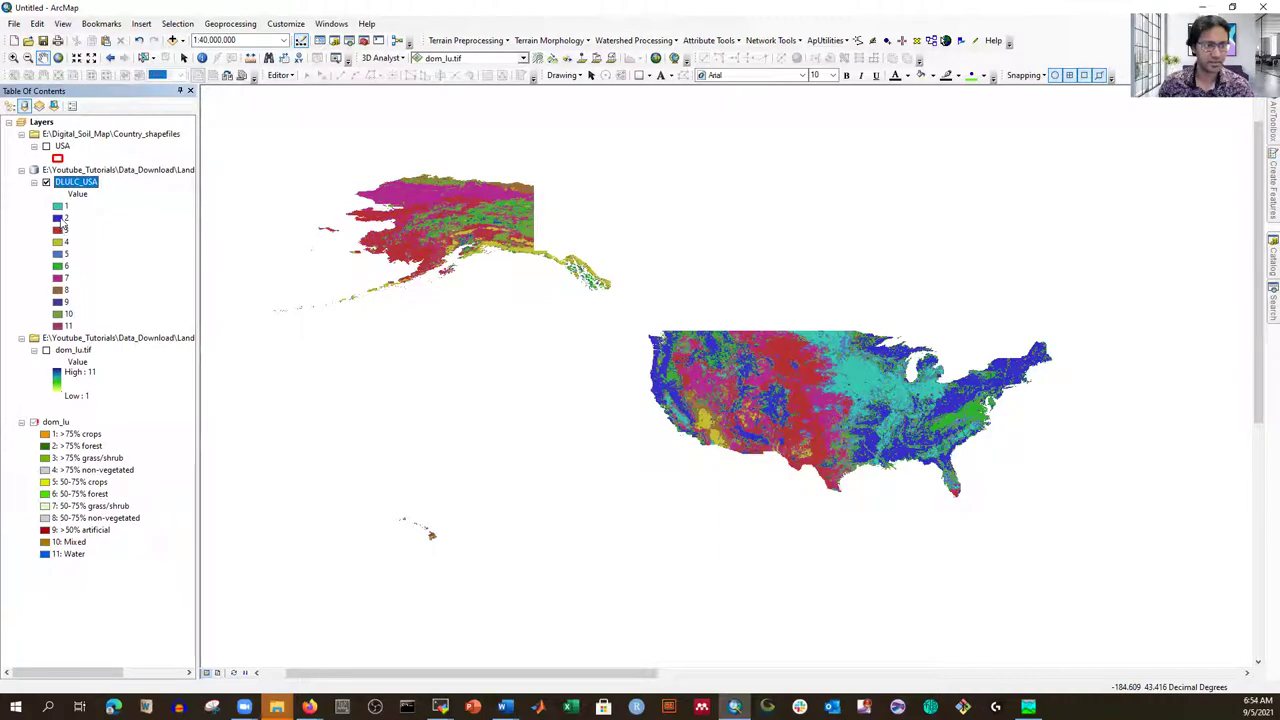
Set the symbol color of value 2 in the DLULC_USA raster's unique values to yellow.
right_click(80, 183)
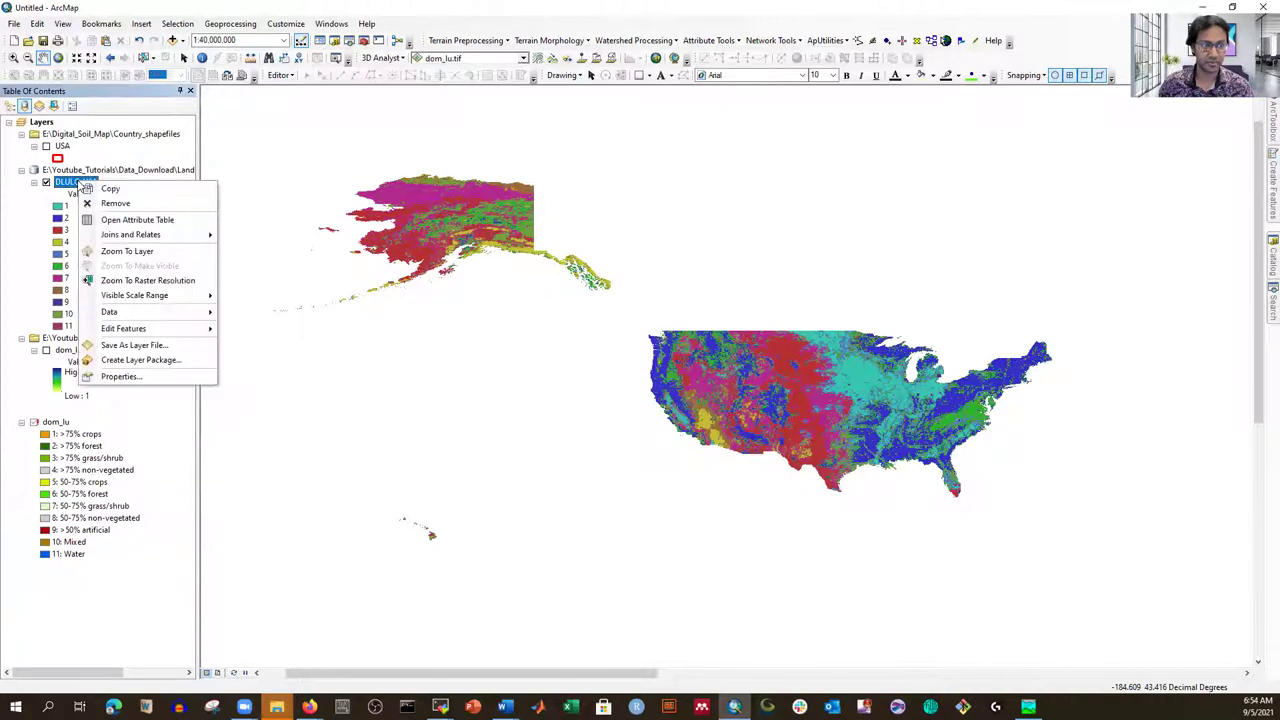
click(100, 377)
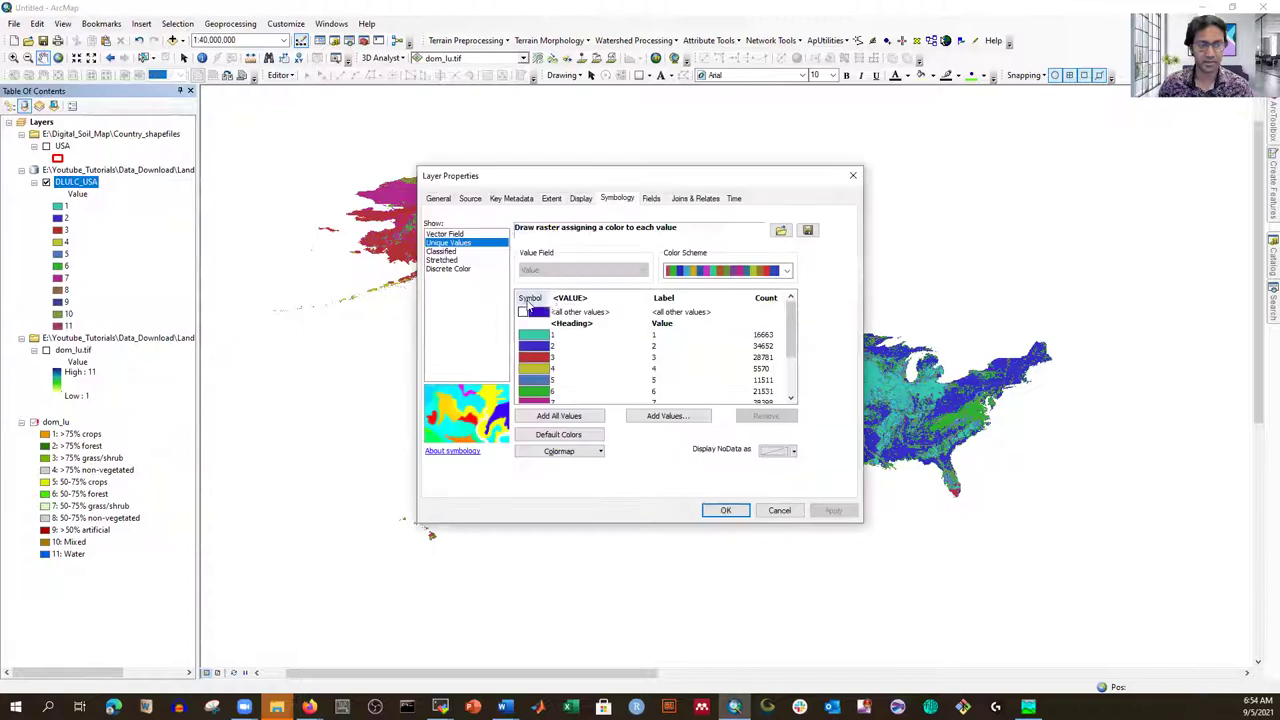
scroll(788, 273, down, 1)
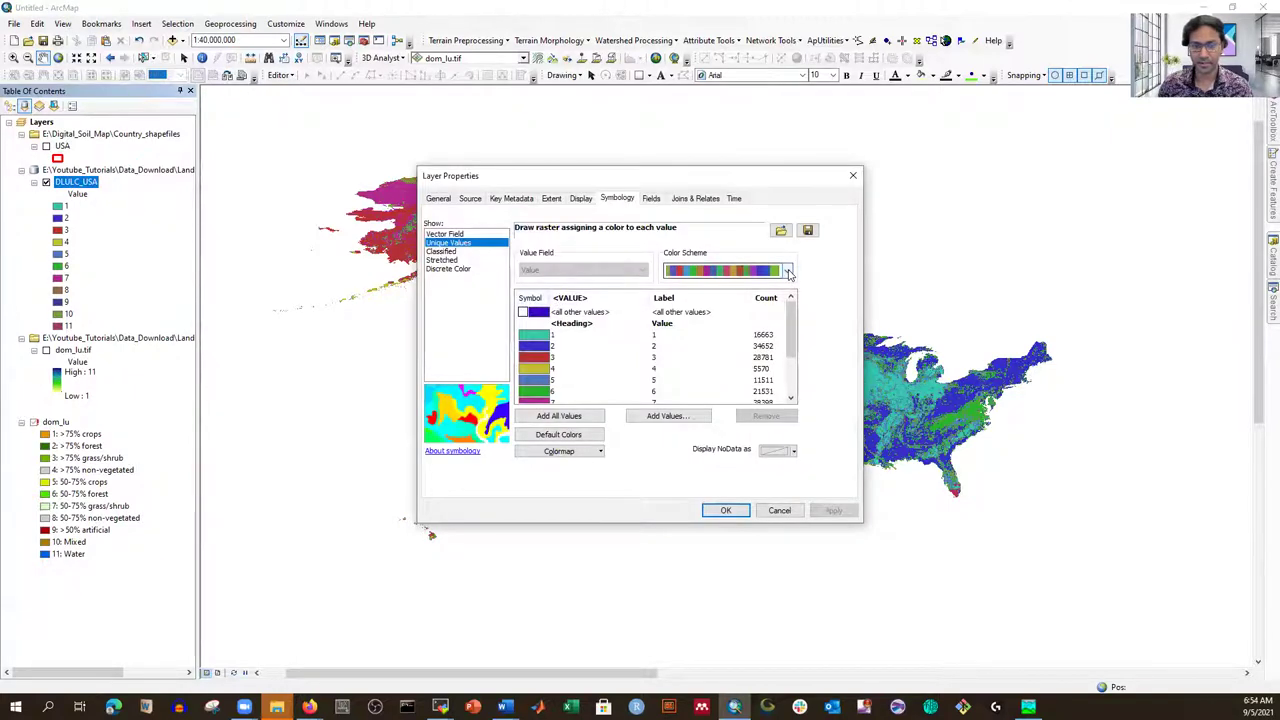
click(541, 348)
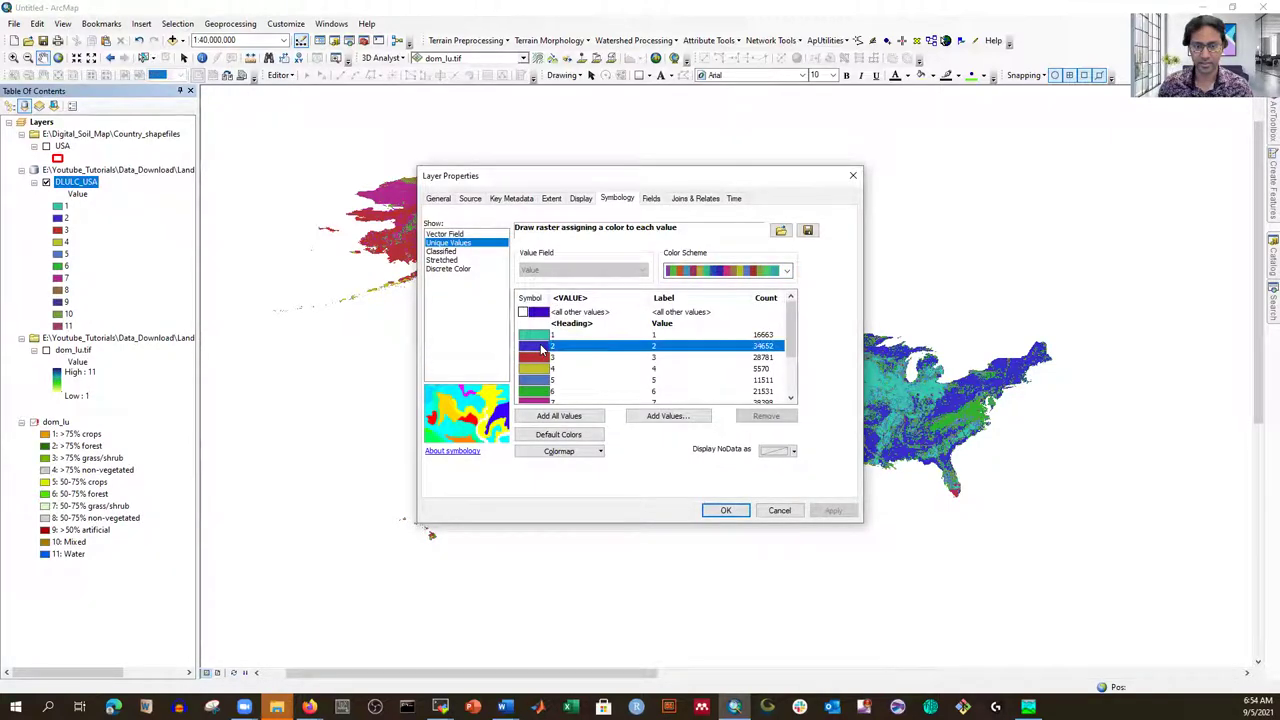
click(541, 348)
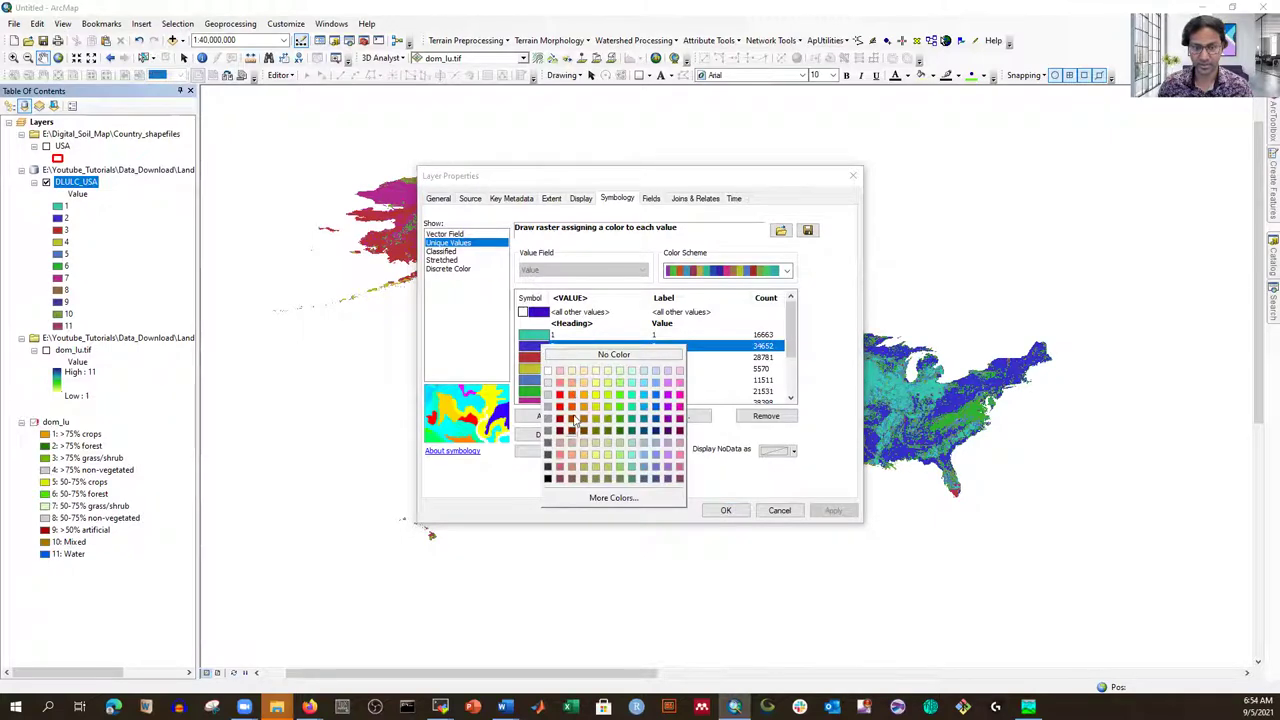
click(597, 396)
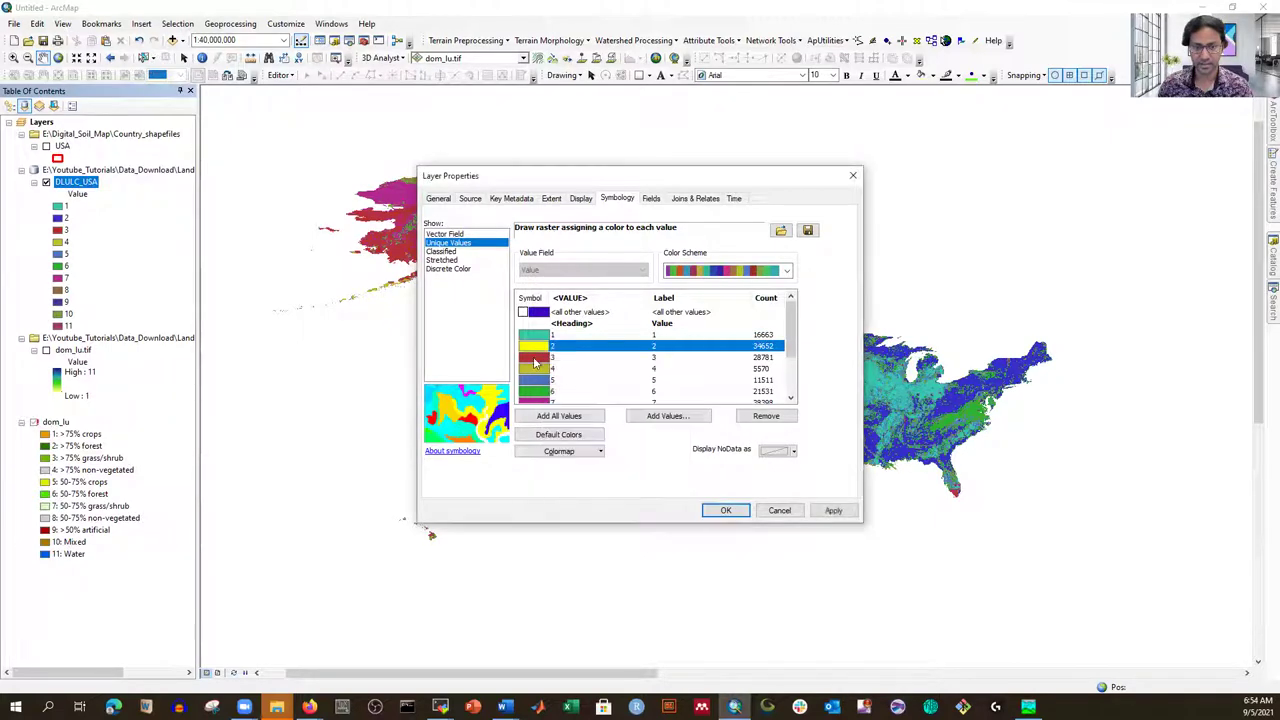
Recolor value 9 turquoise and value 5 light purple in the DLULC_USA symbology.
scroll(535, 362, down, 2)
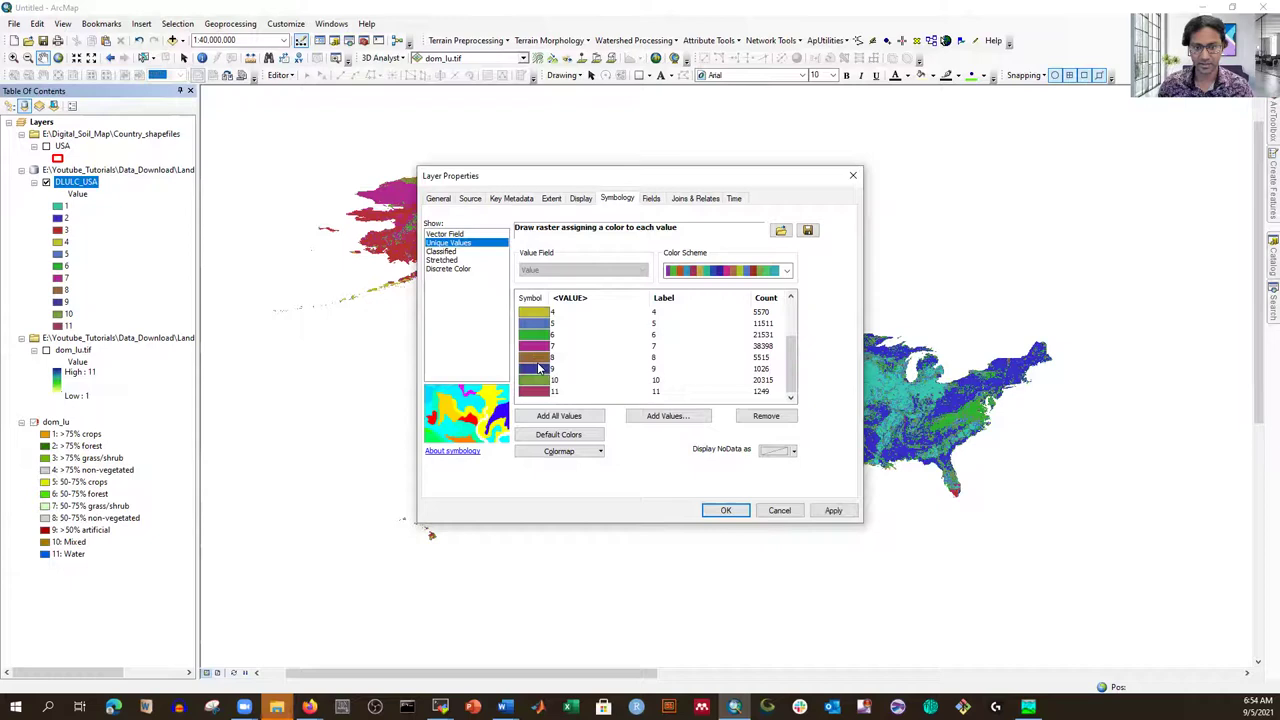
click(537, 372)
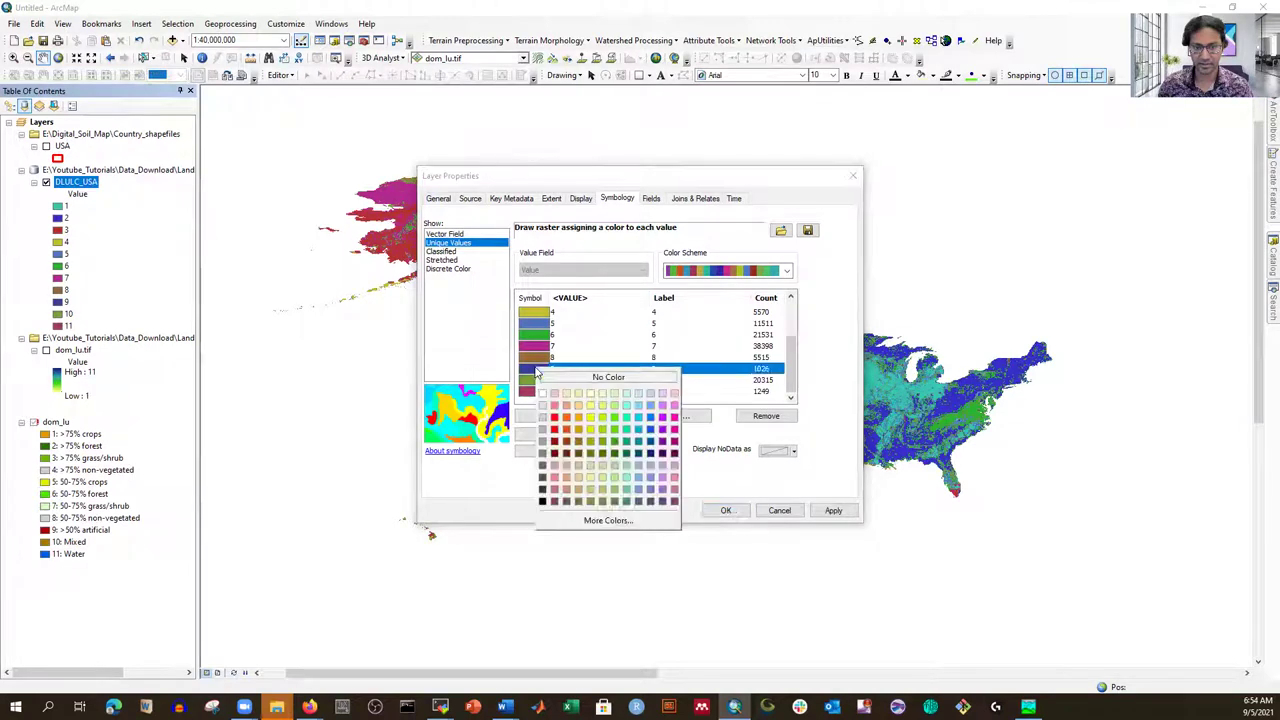
click(627, 422)
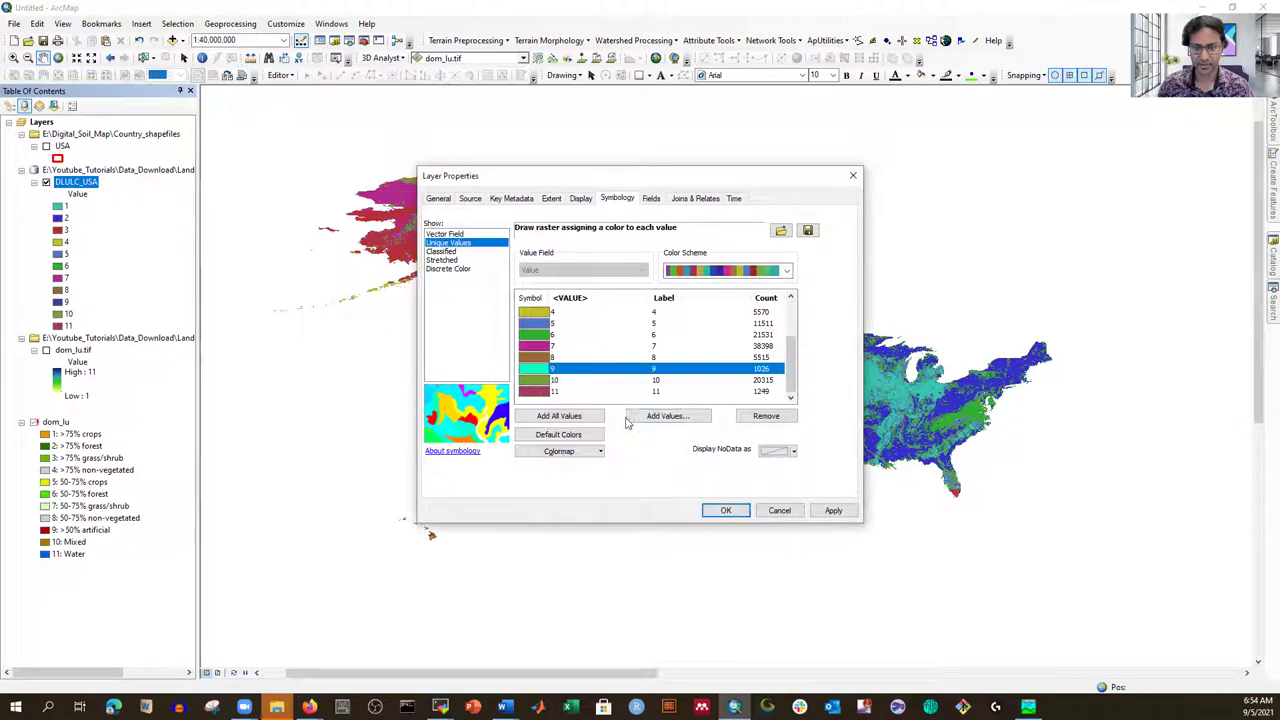
click(537, 323)
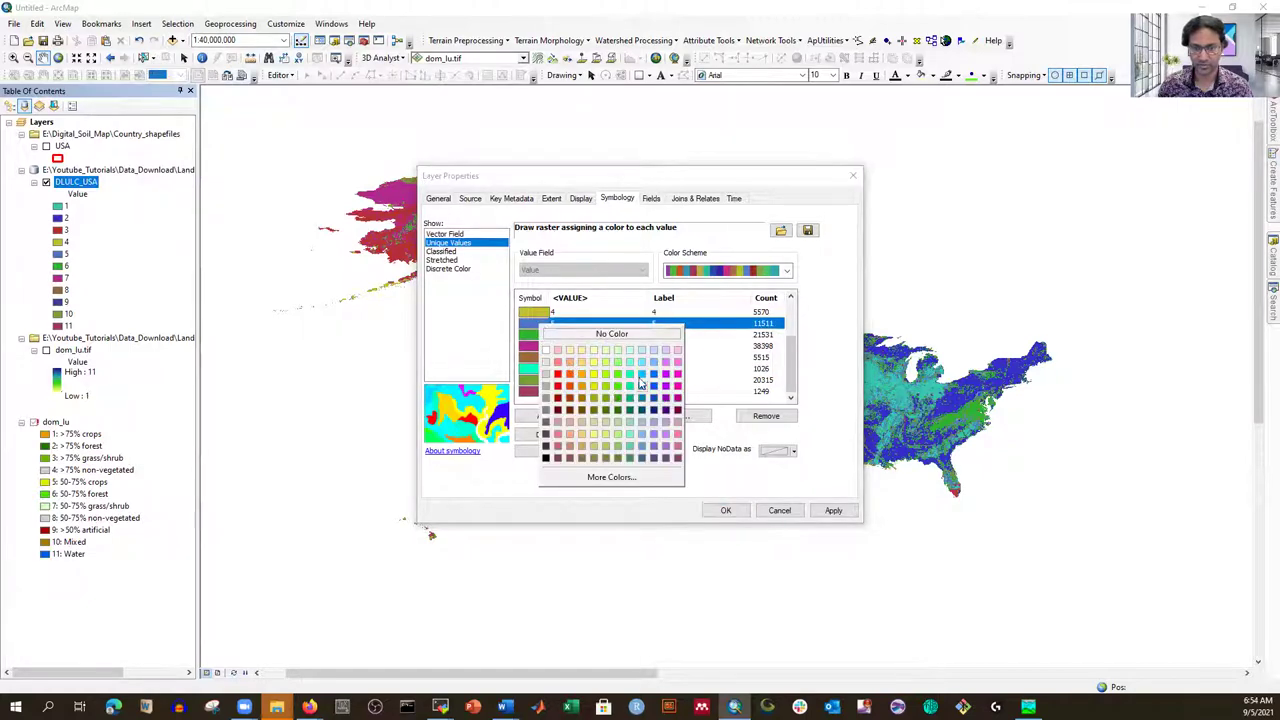
click(667, 362)
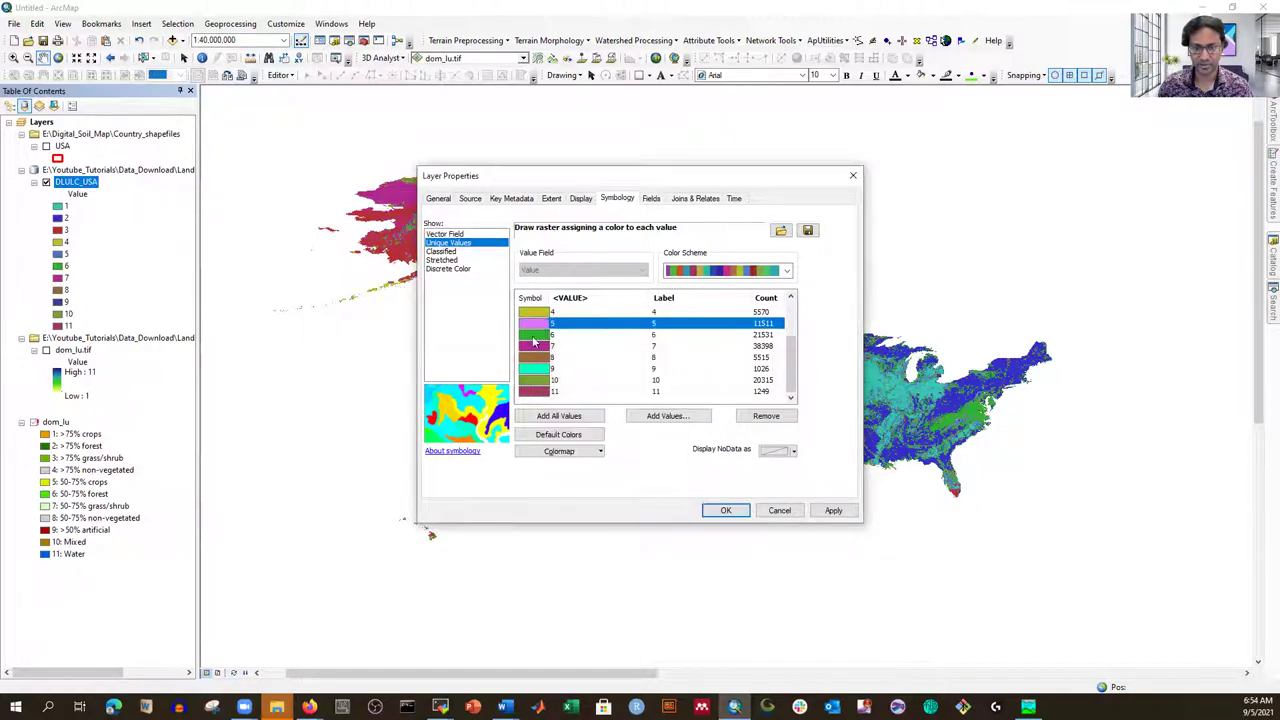
Set the symbol color of value 11 to blue and apply the DLULC_USA symbology changes.
click(538, 391)
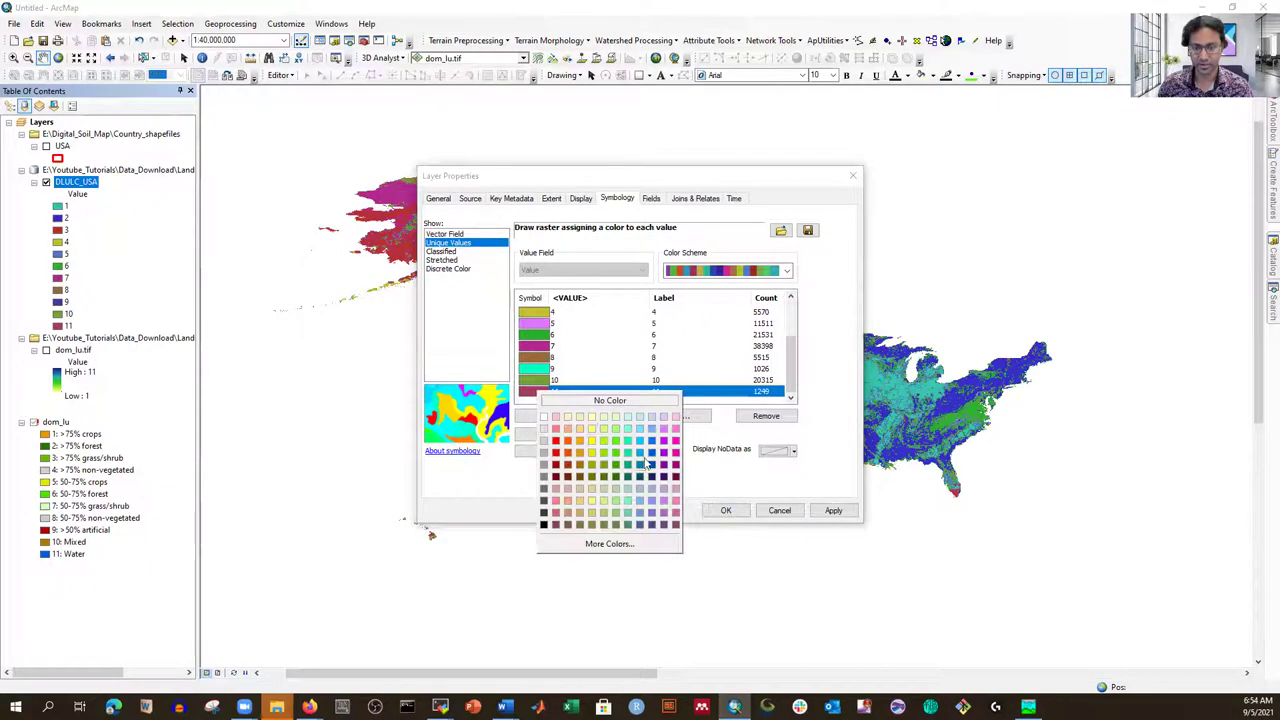
click(652, 445)
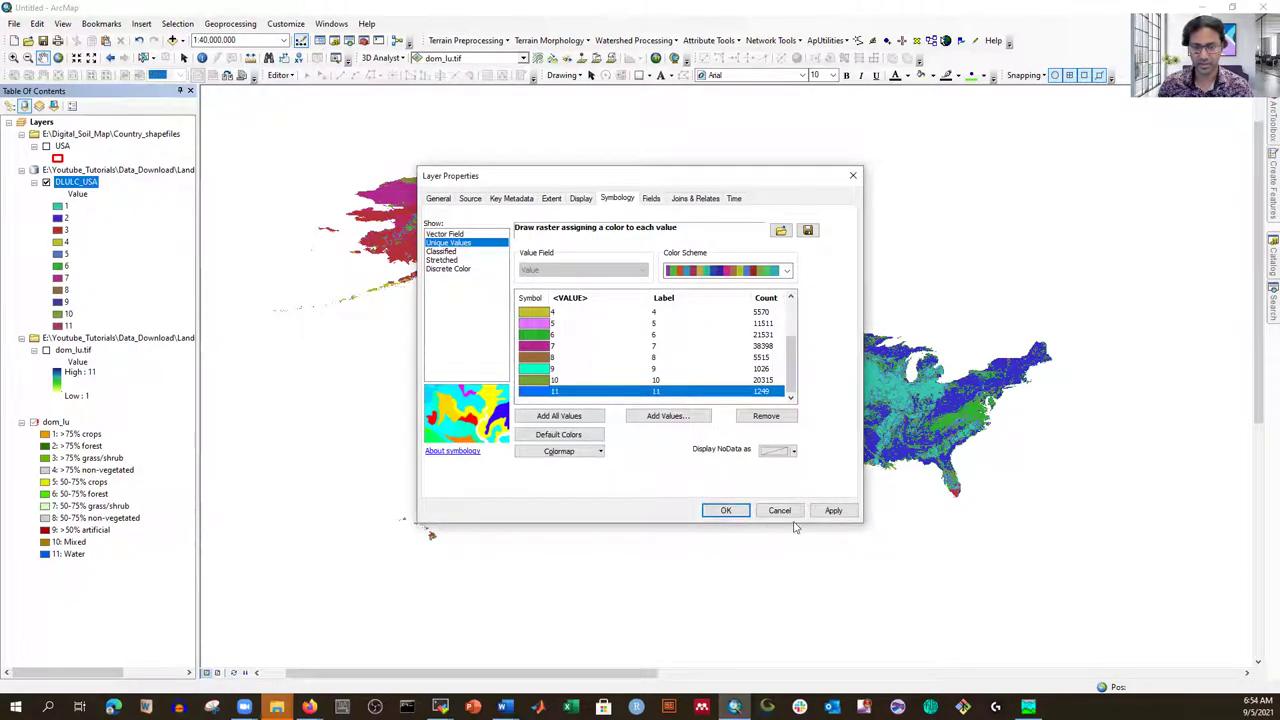
click(832, 510)
click(720, 511)
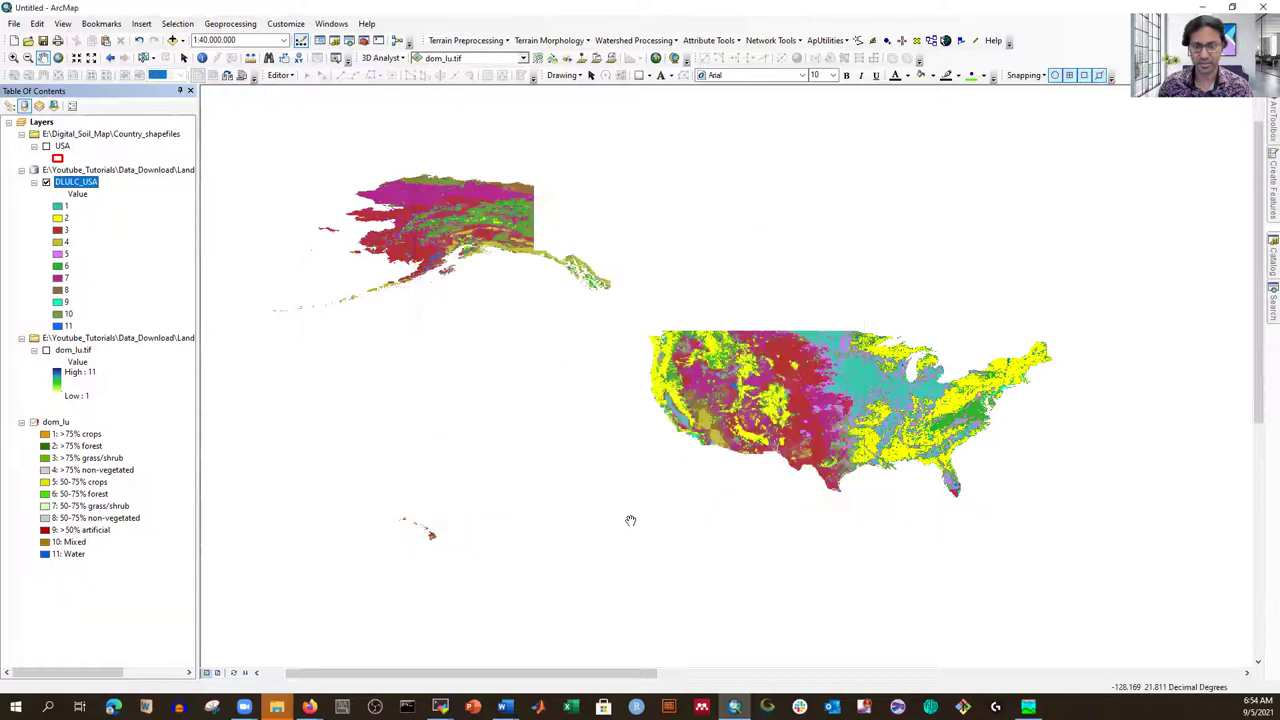
Examine the distribution of the recolored land use classes across the contiguous United States.
scroll(998, 495, up, 3)
scroll(998, 495, up, 2)
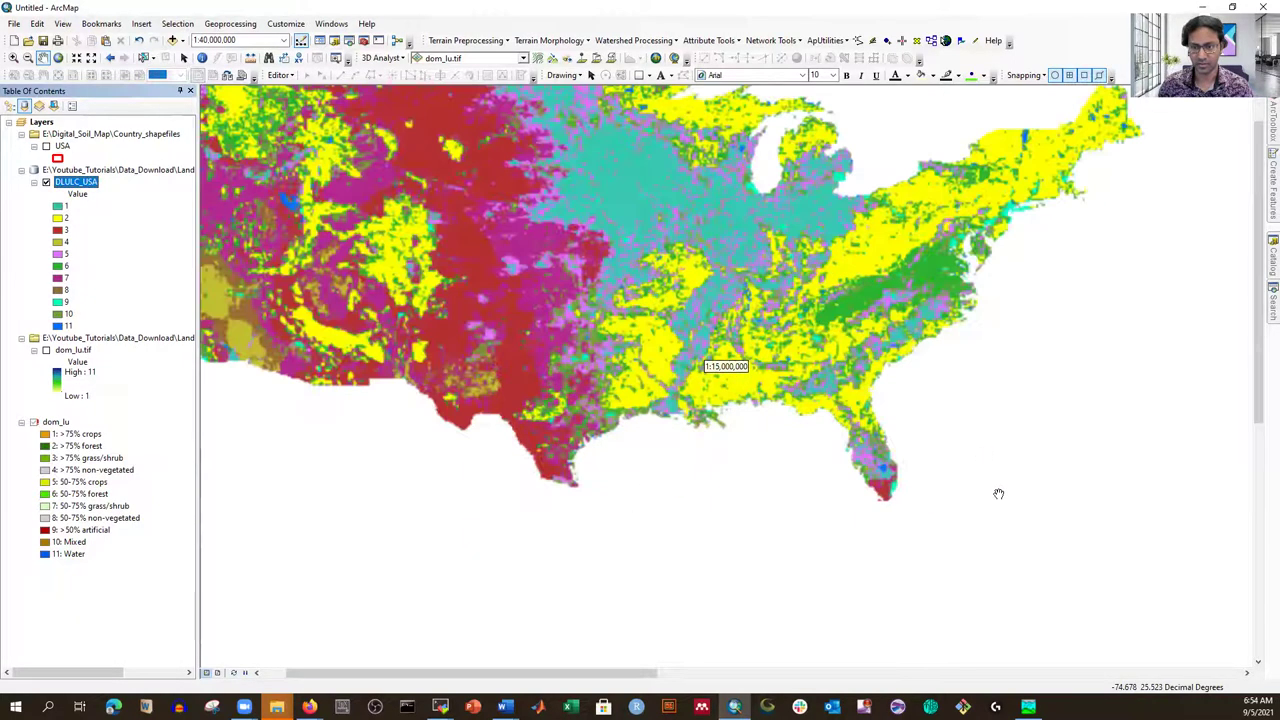
scroll(863, 433, up, 1)
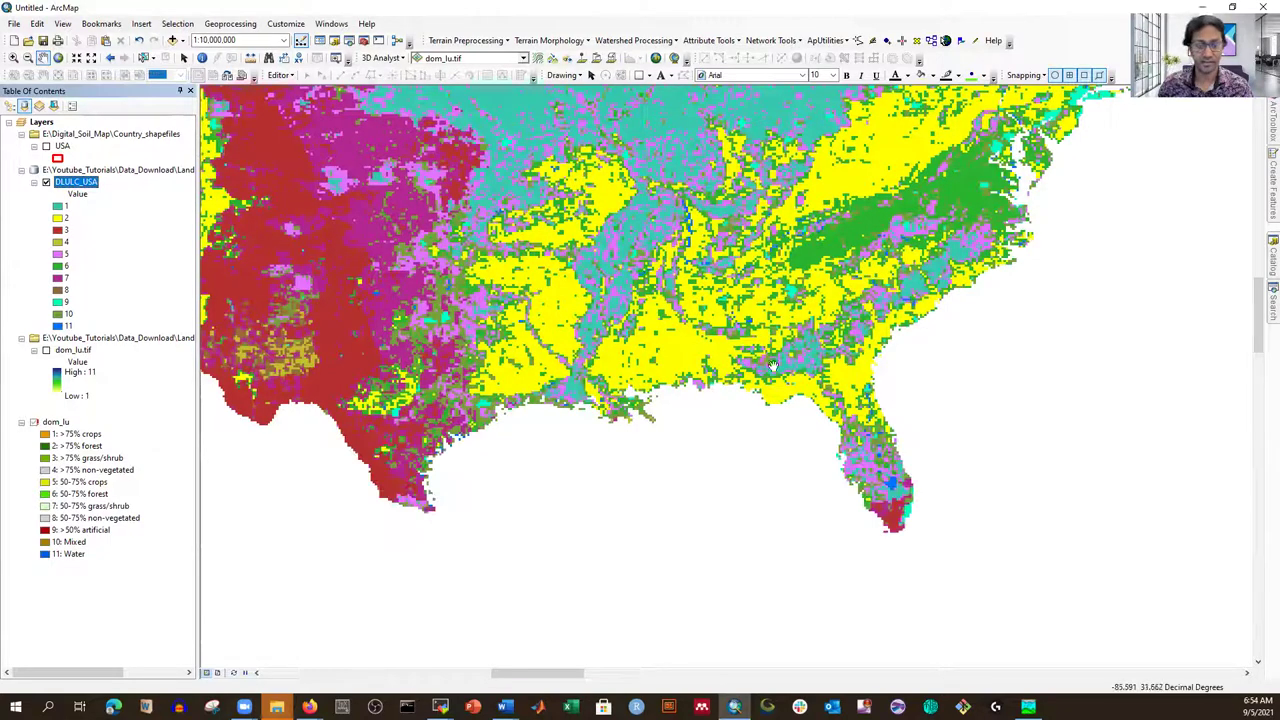
scroll(774, 366, down, 3)
scroll(640, 407, up, 1)
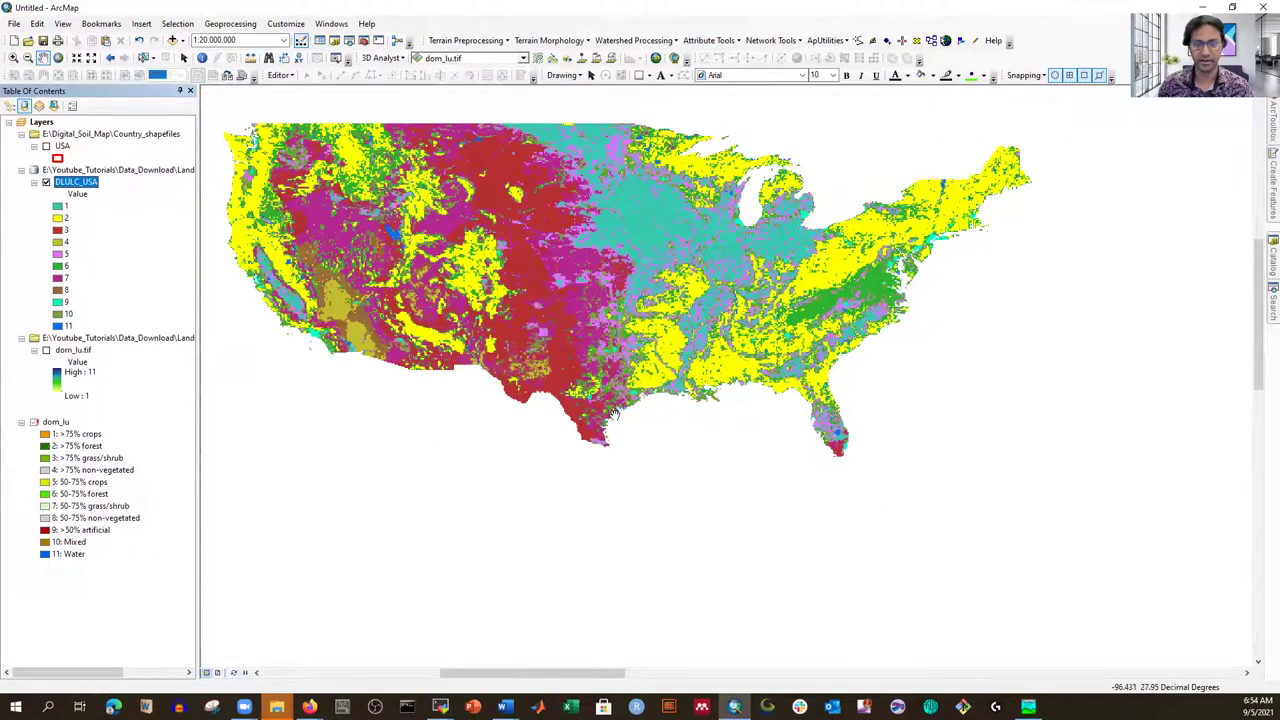
scroll(377, 225, up, 2)
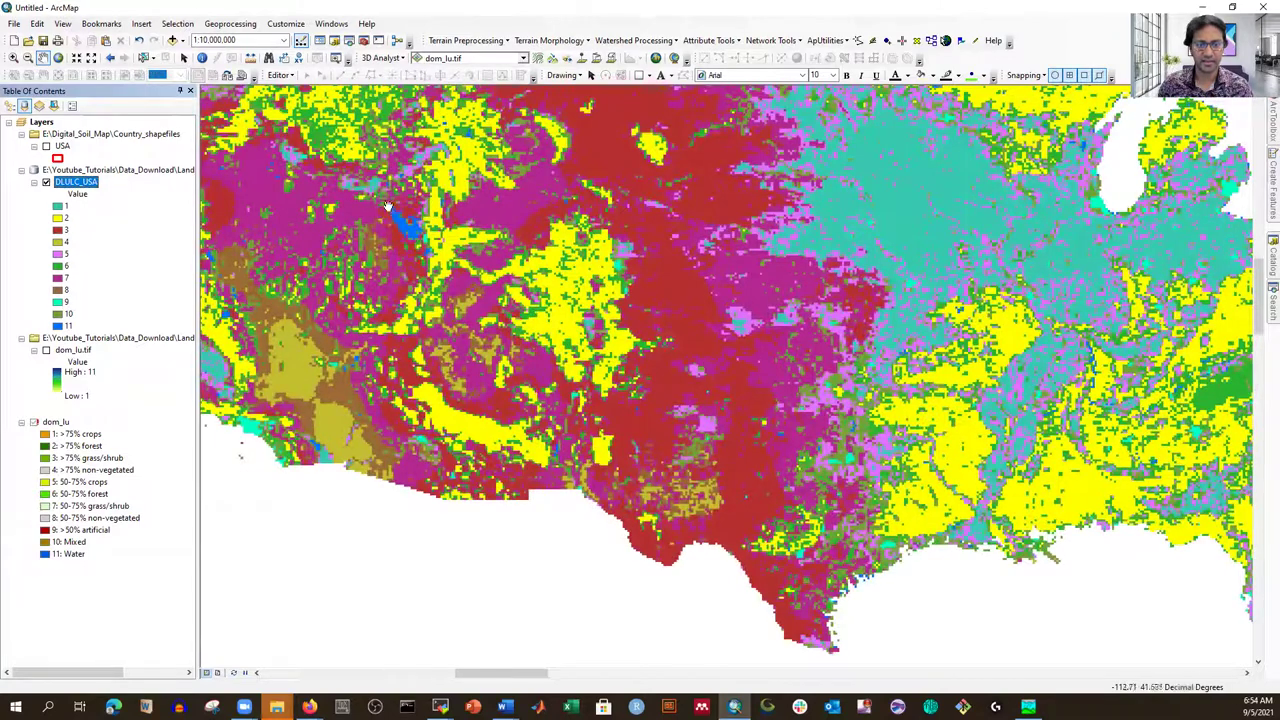
scroll(496, 372, down, 2)
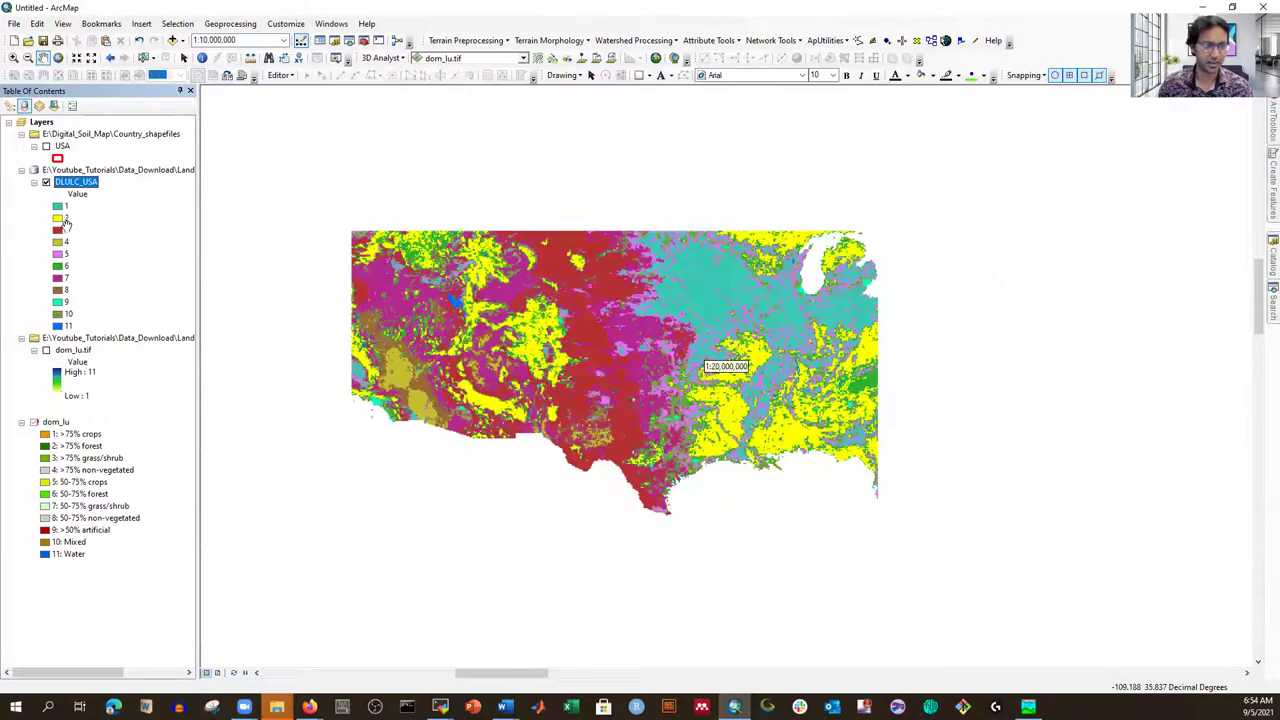
scroll(469, 336, down, 1)
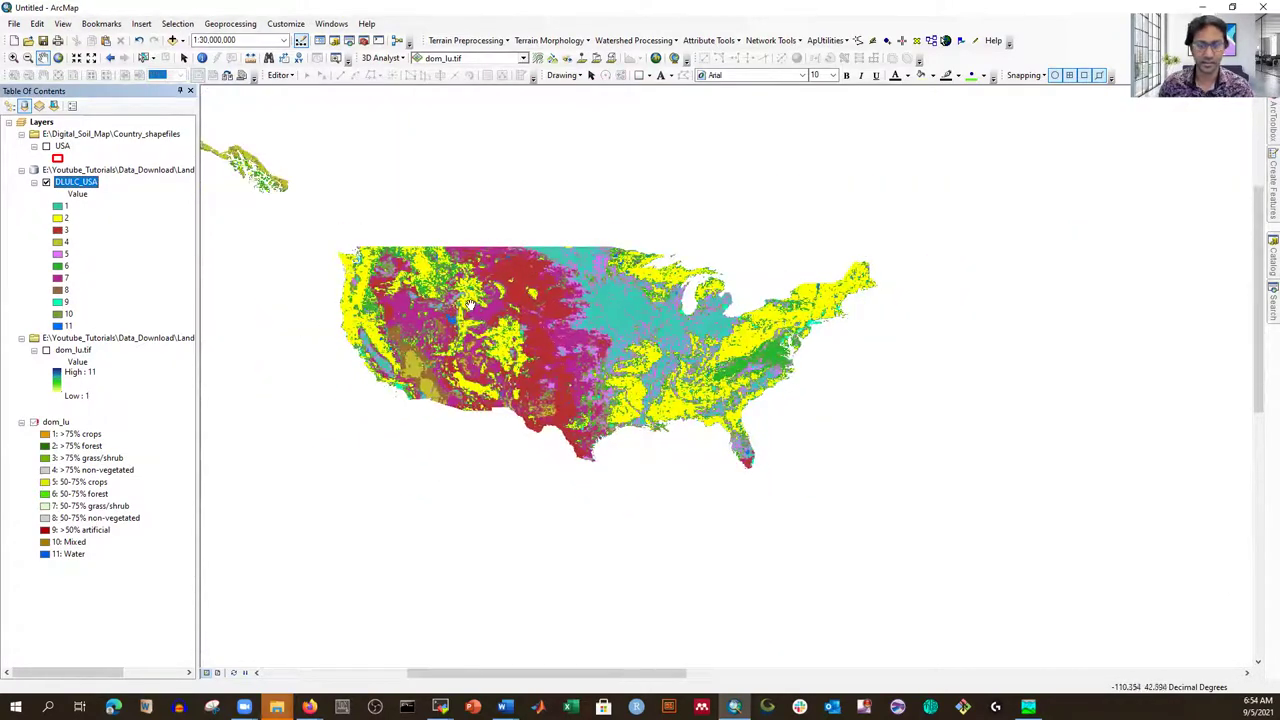
scroll(448, 376, up, 1)
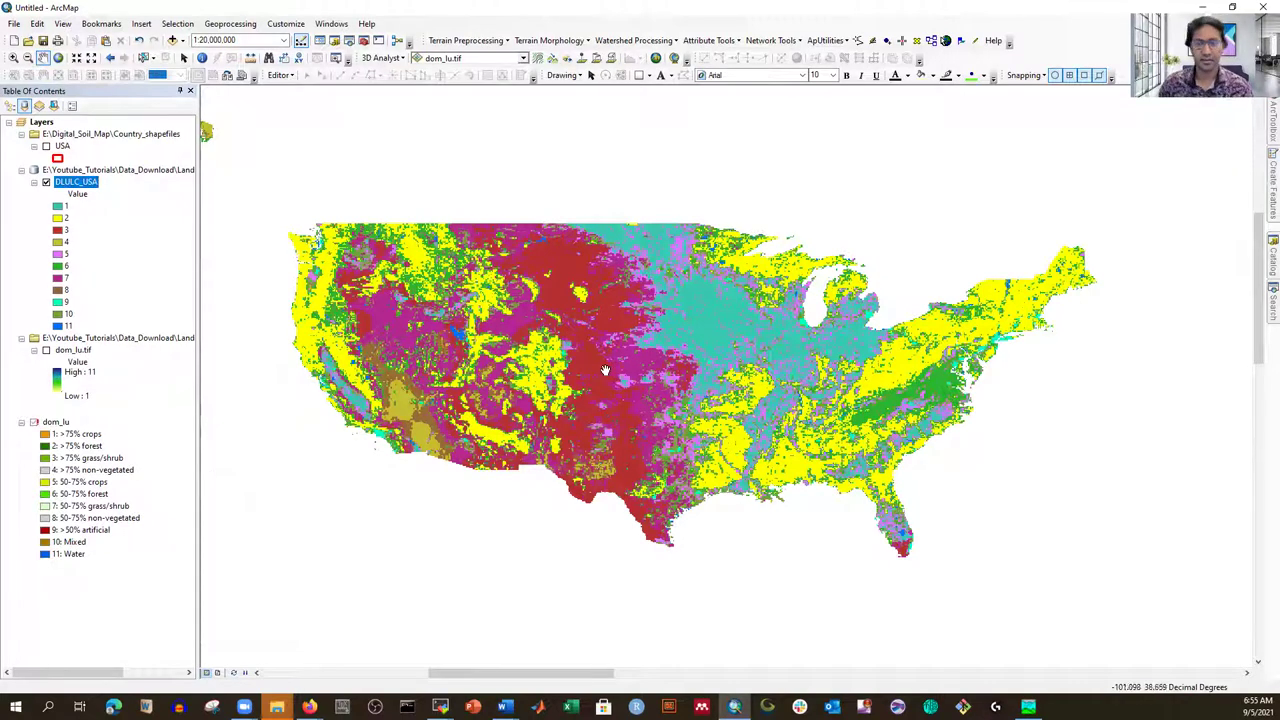
drag(672, 339, 683, 297)
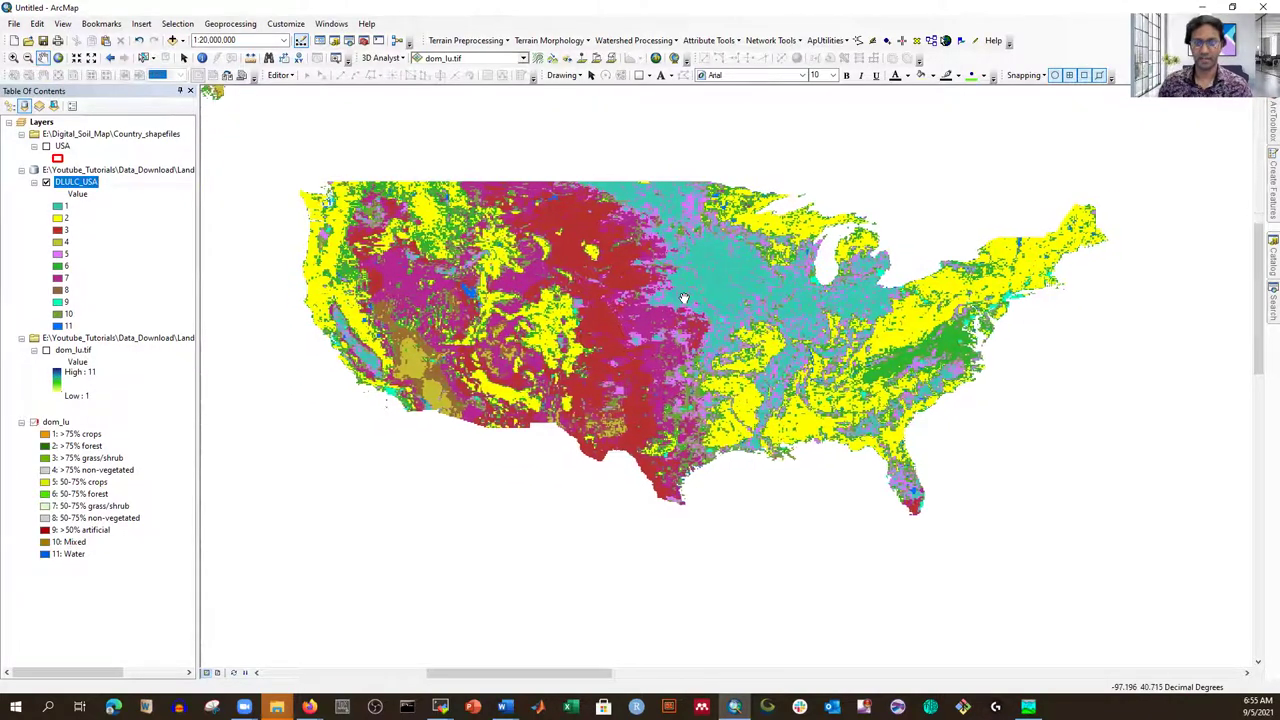
drag(570, 281, 607, 272)
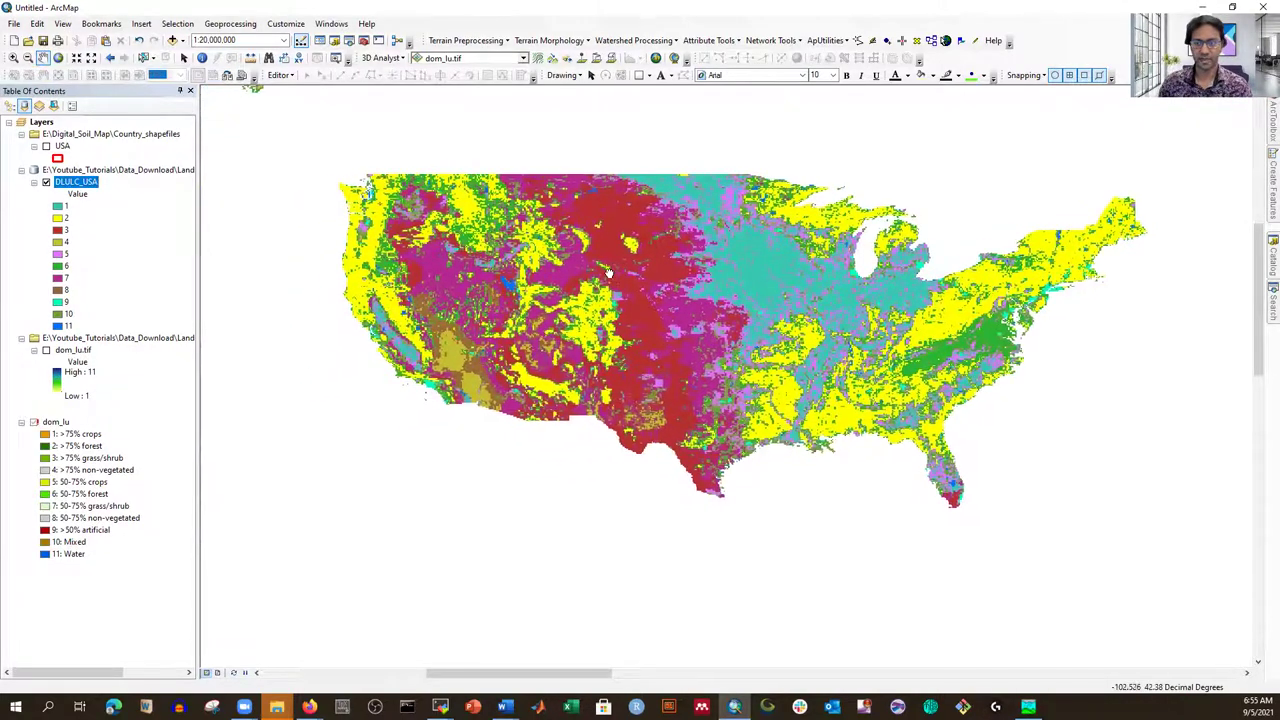
Preview the map on the page in layout view and return to data view.
click(221, 673)
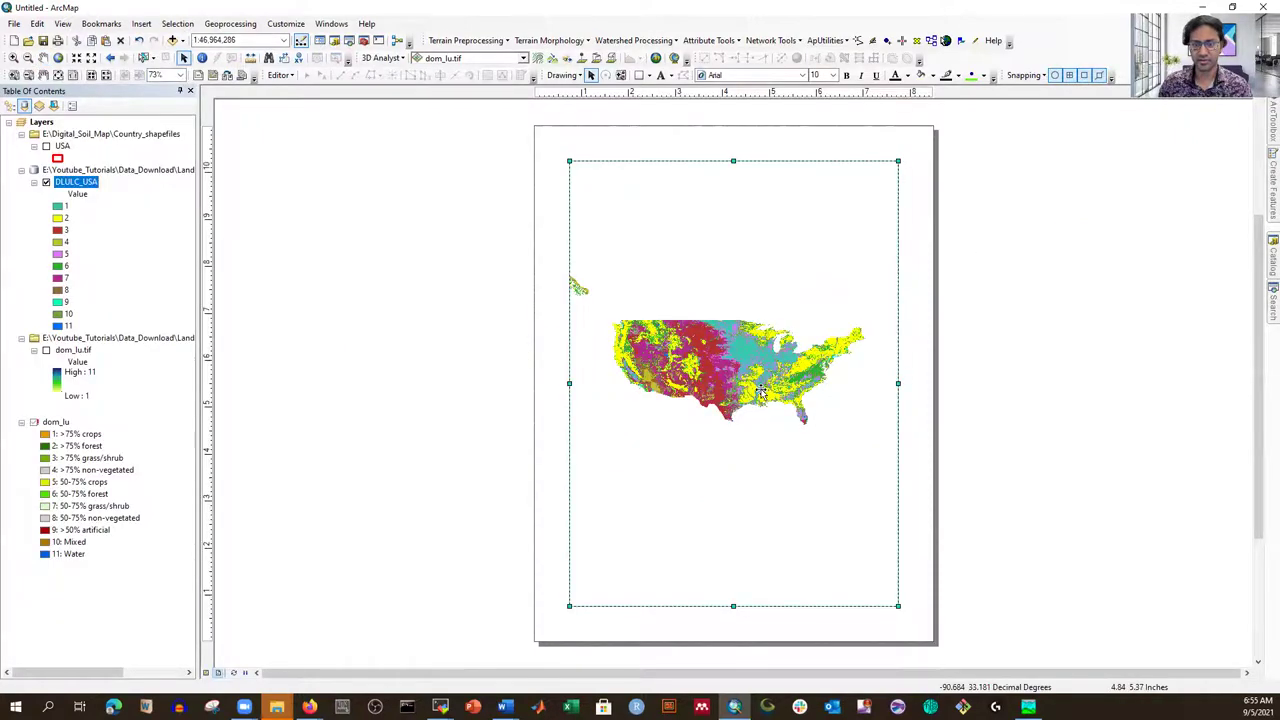
click(208, 676)
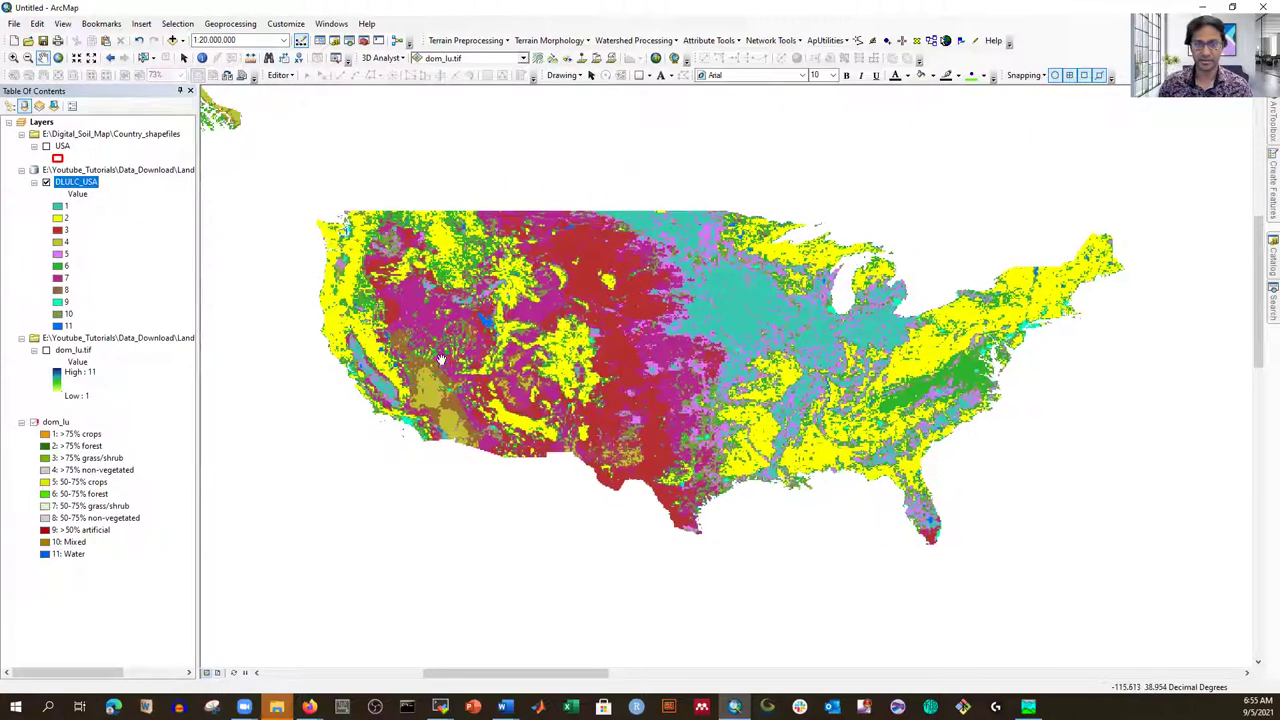
Review the DLULC_USA raster's source properties, covering cell size, pixel type, extent and spatial reference, and close them unchanged.
right_click(80, 186)
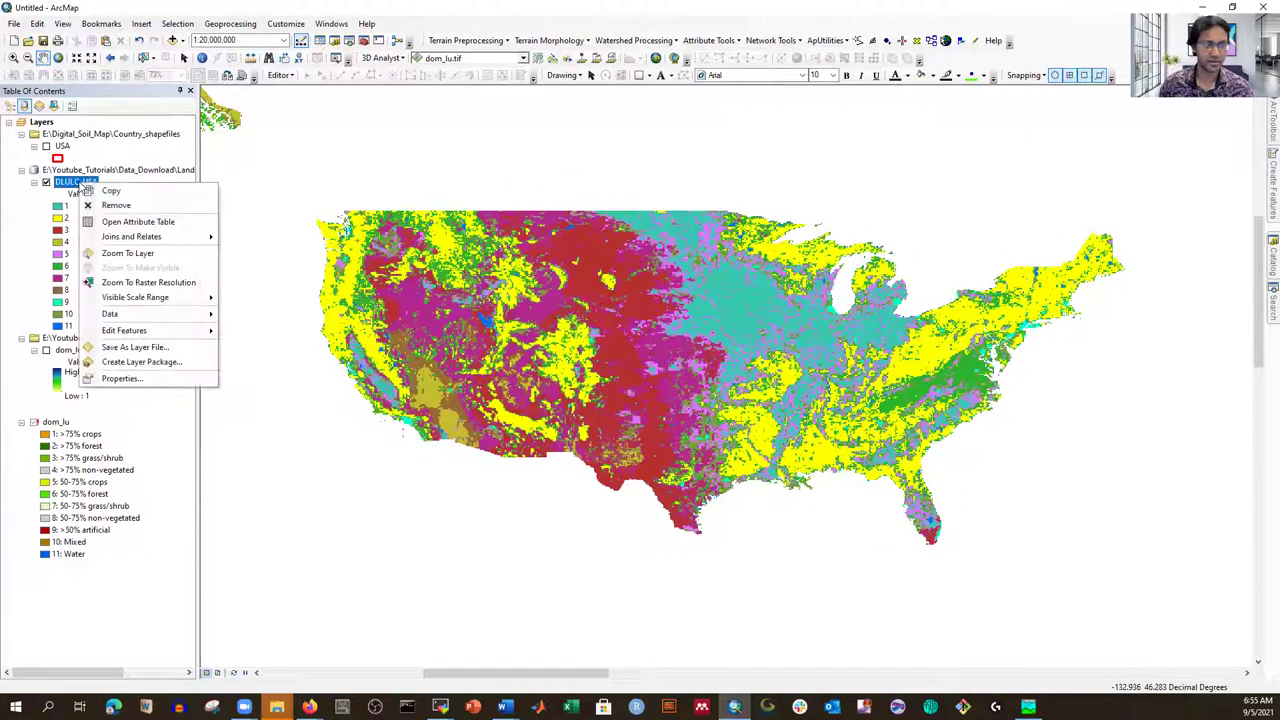
click(140, 379)
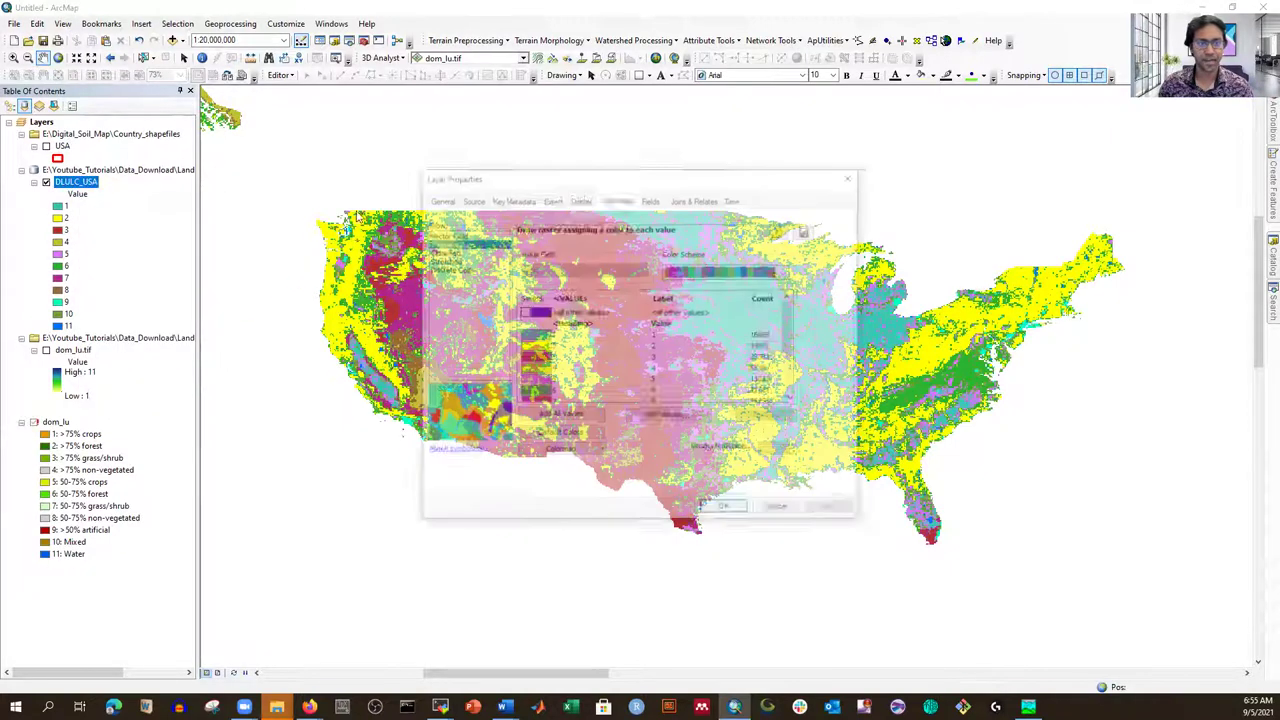
click(470, 199)
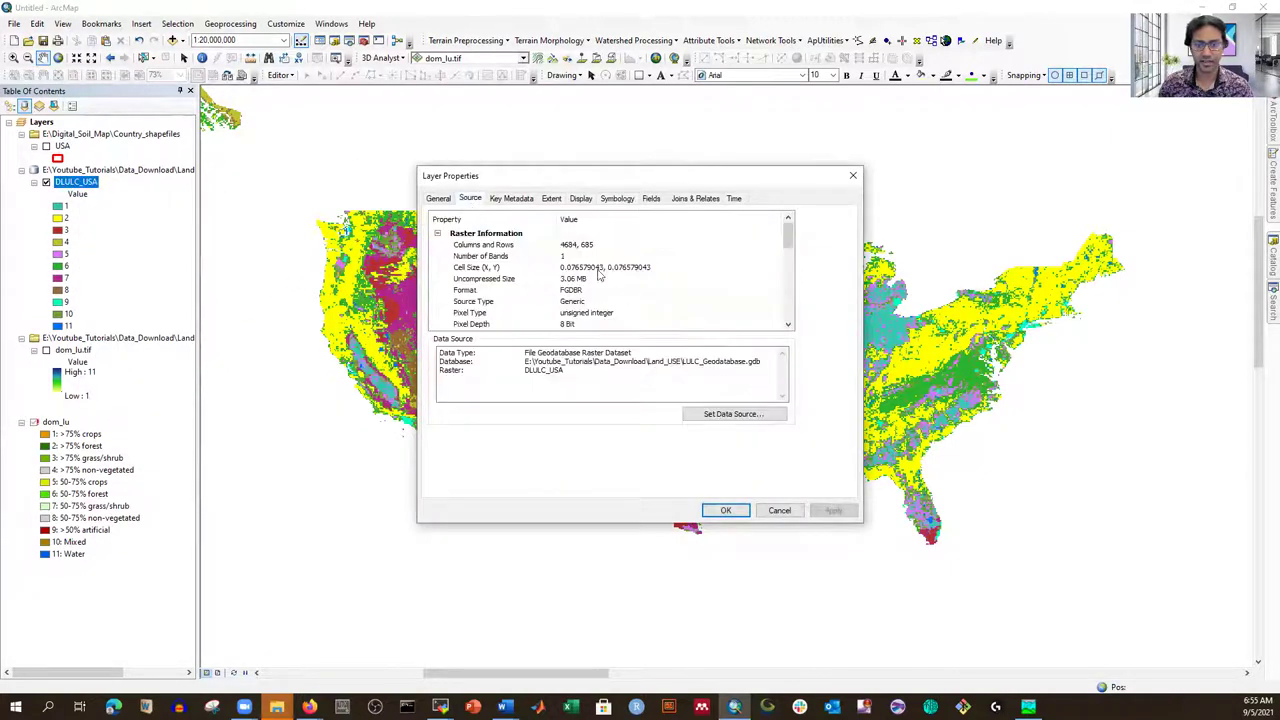
scroll(543, 255, down, 6)
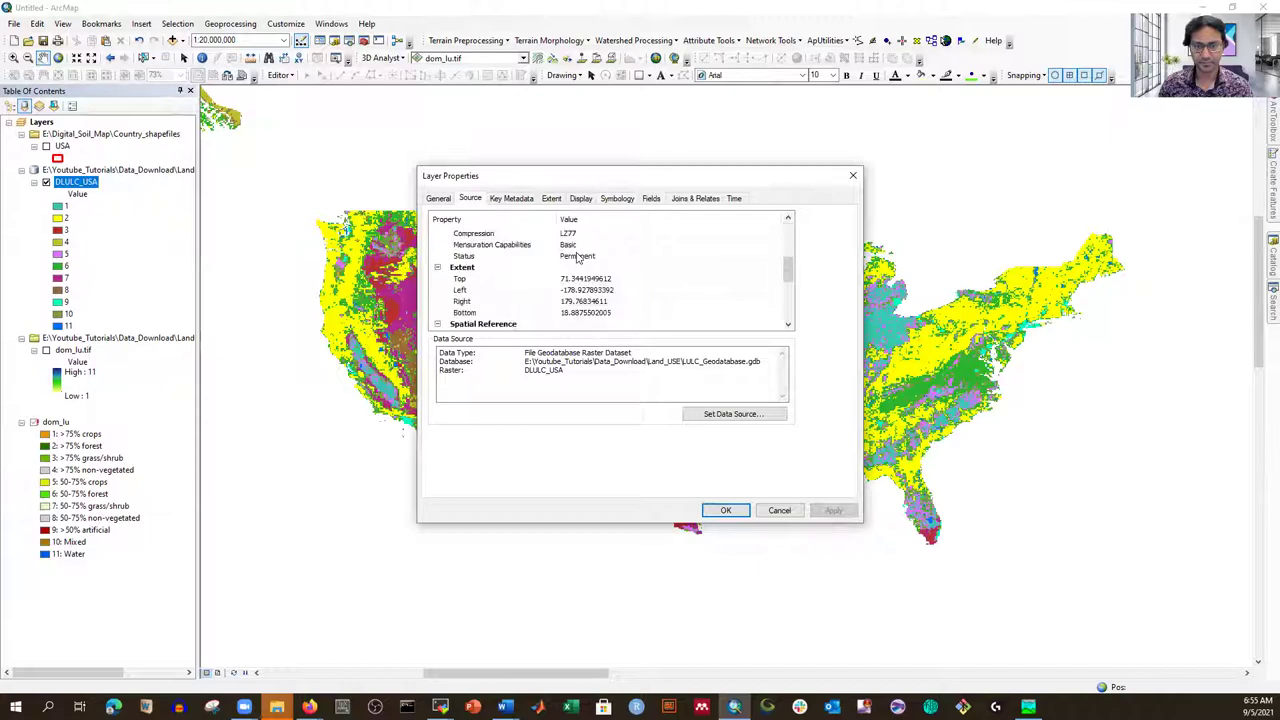
scroll(530, 289, up, 4)
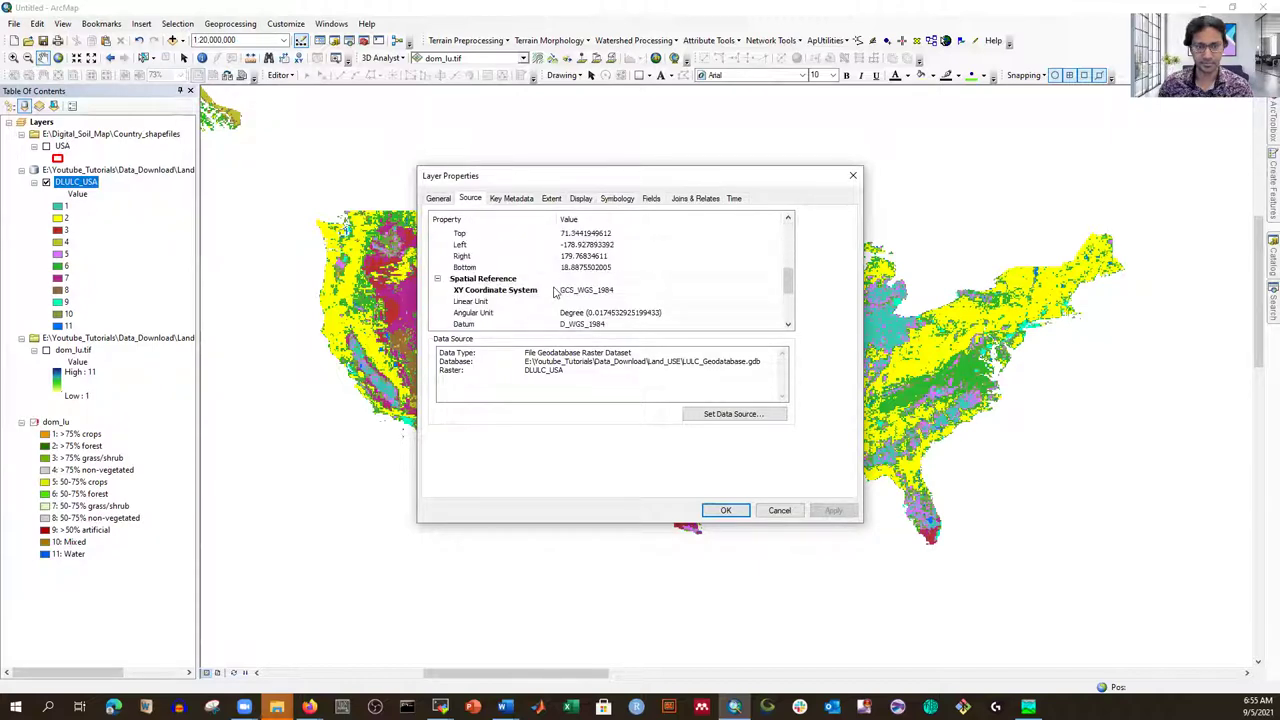
scroll(580, 290, down, 1)
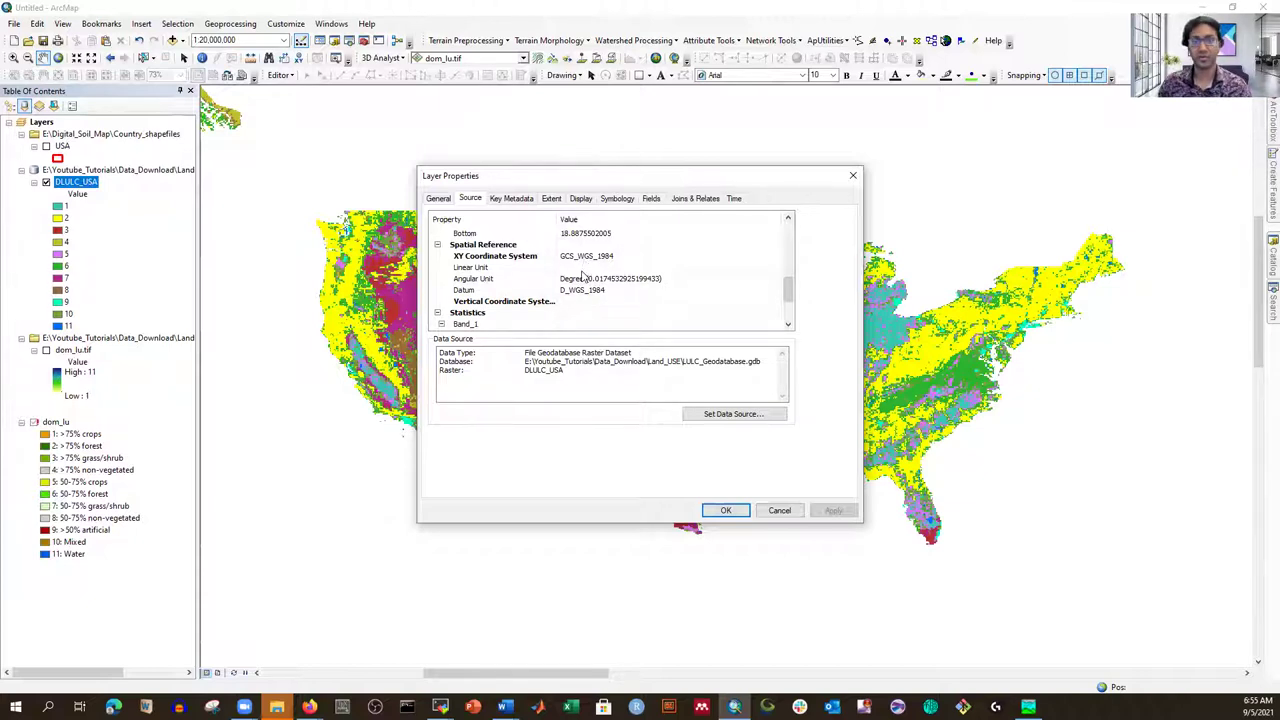
scroll(585, 280, up, 1)
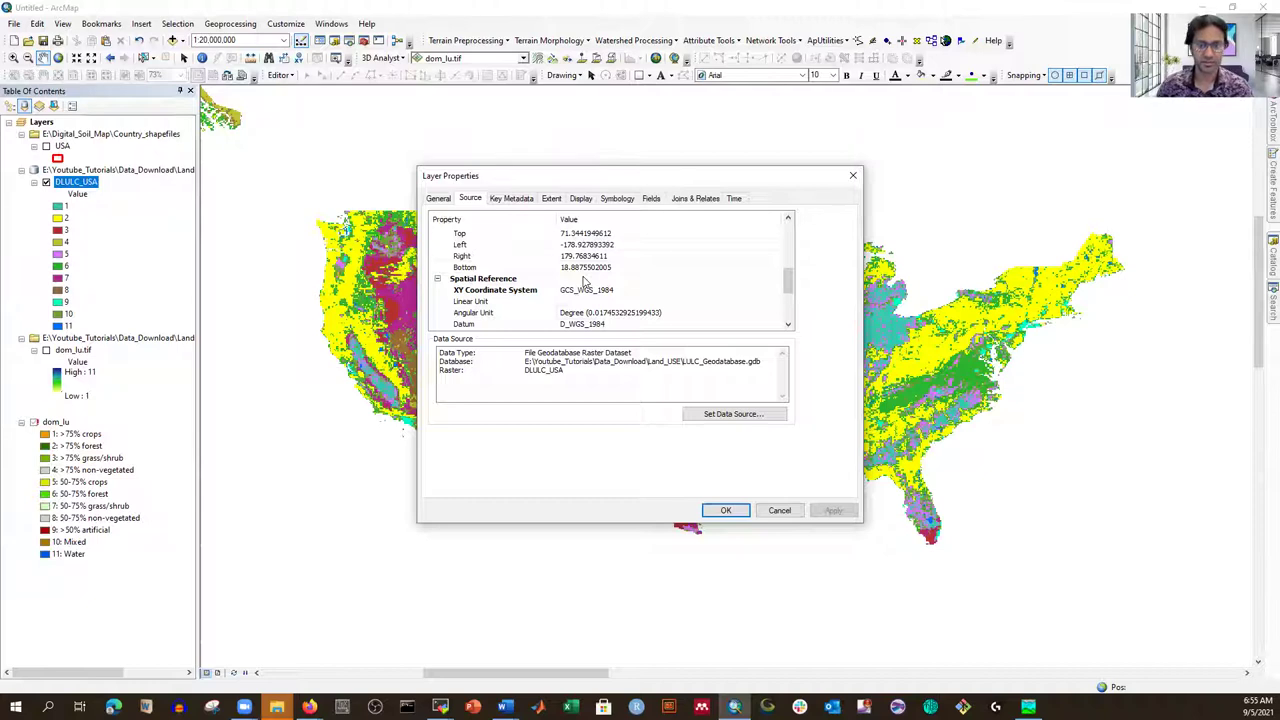
scroll(578, 288, up, 1)
scroll(578, 288, up, 4)
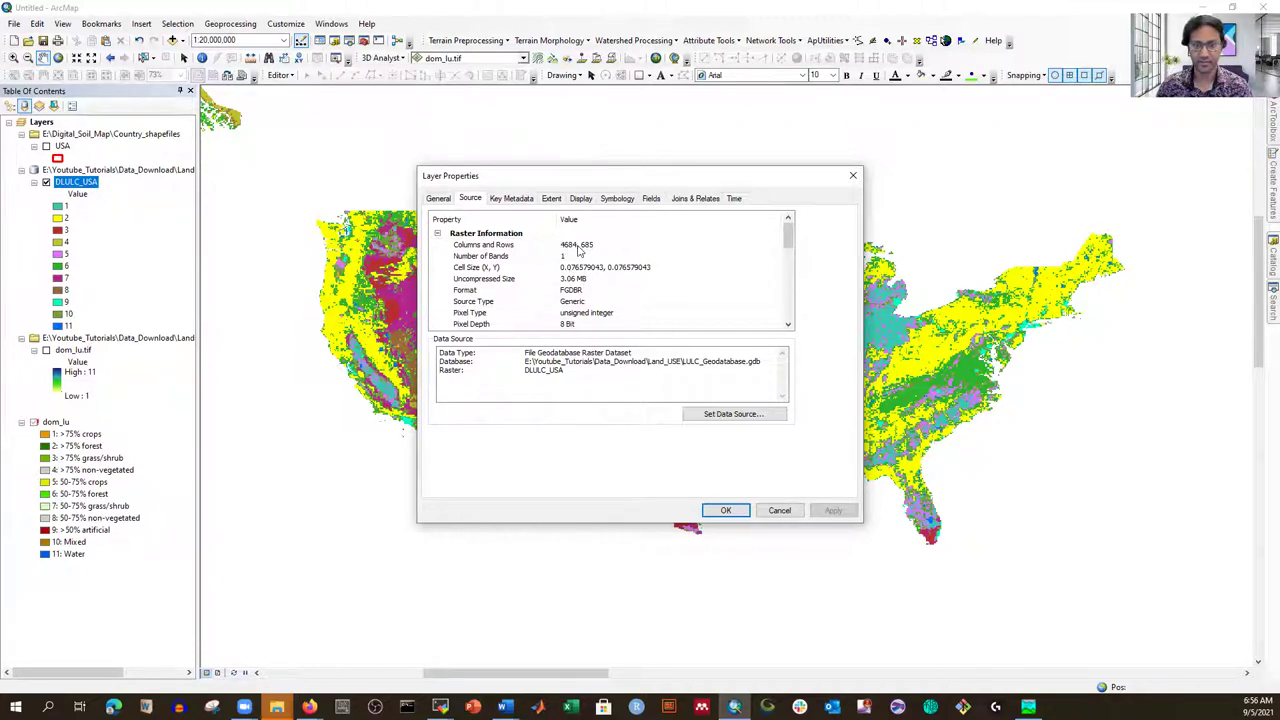
scroll(577, 268, down, 1)
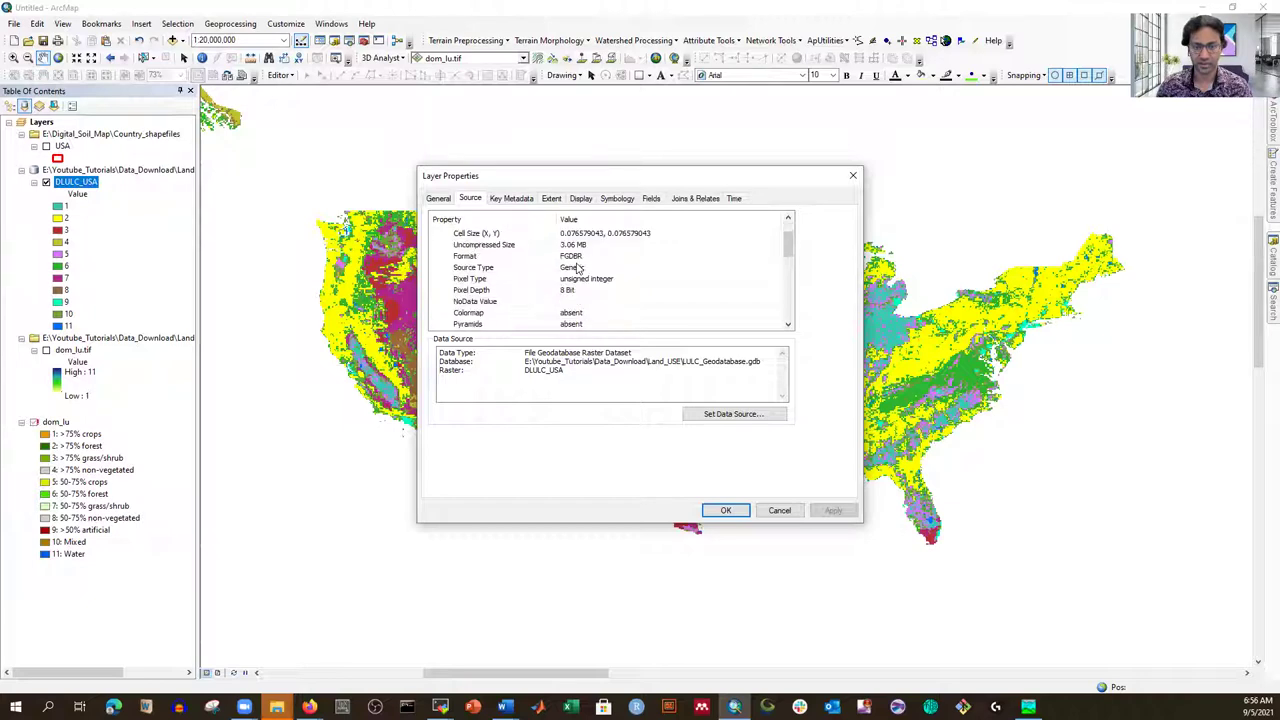
scroll(577, 287, down, 3)
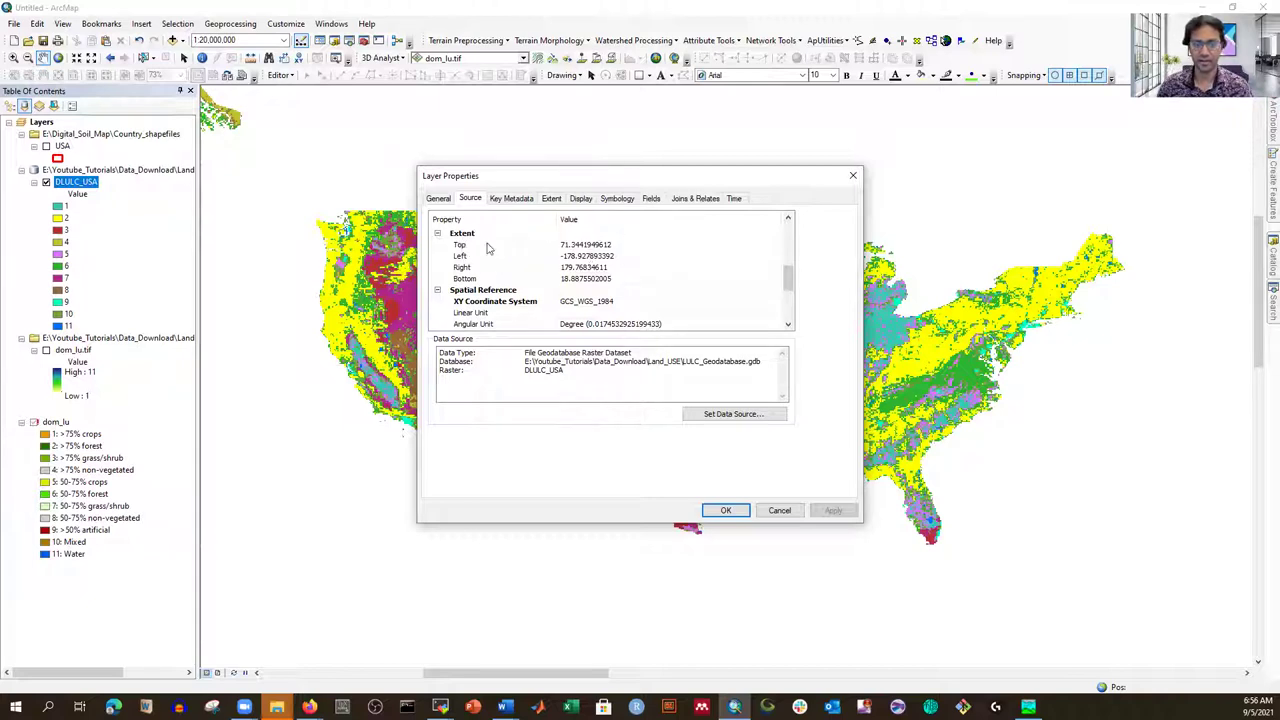
click(779, 511)
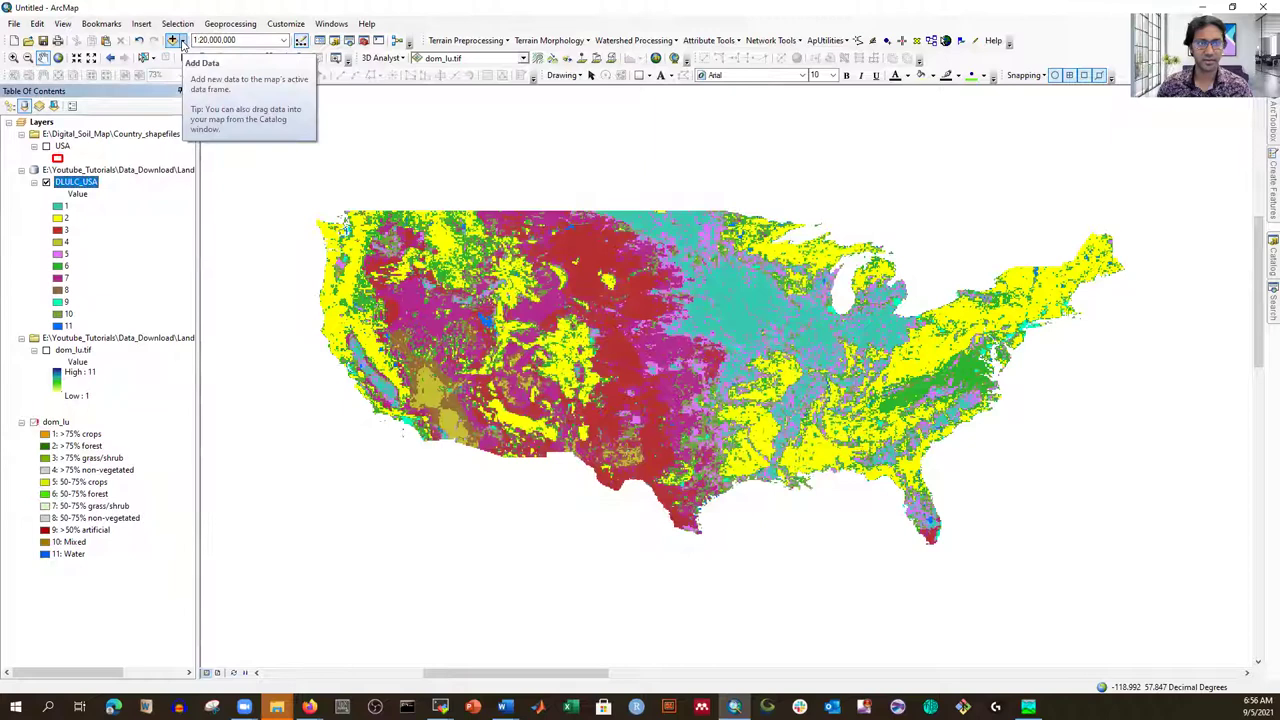
Add the Oceans basemap beneath the land use raster.
click(182, 42)
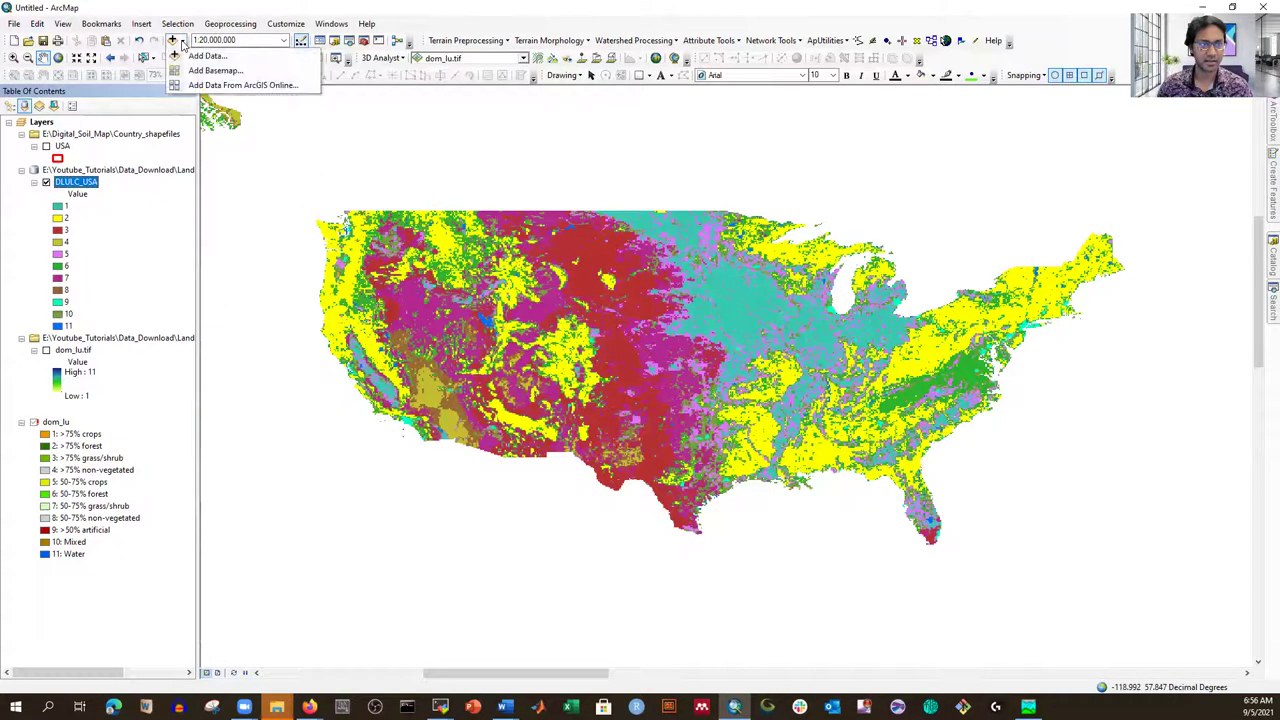
click(214, 71)
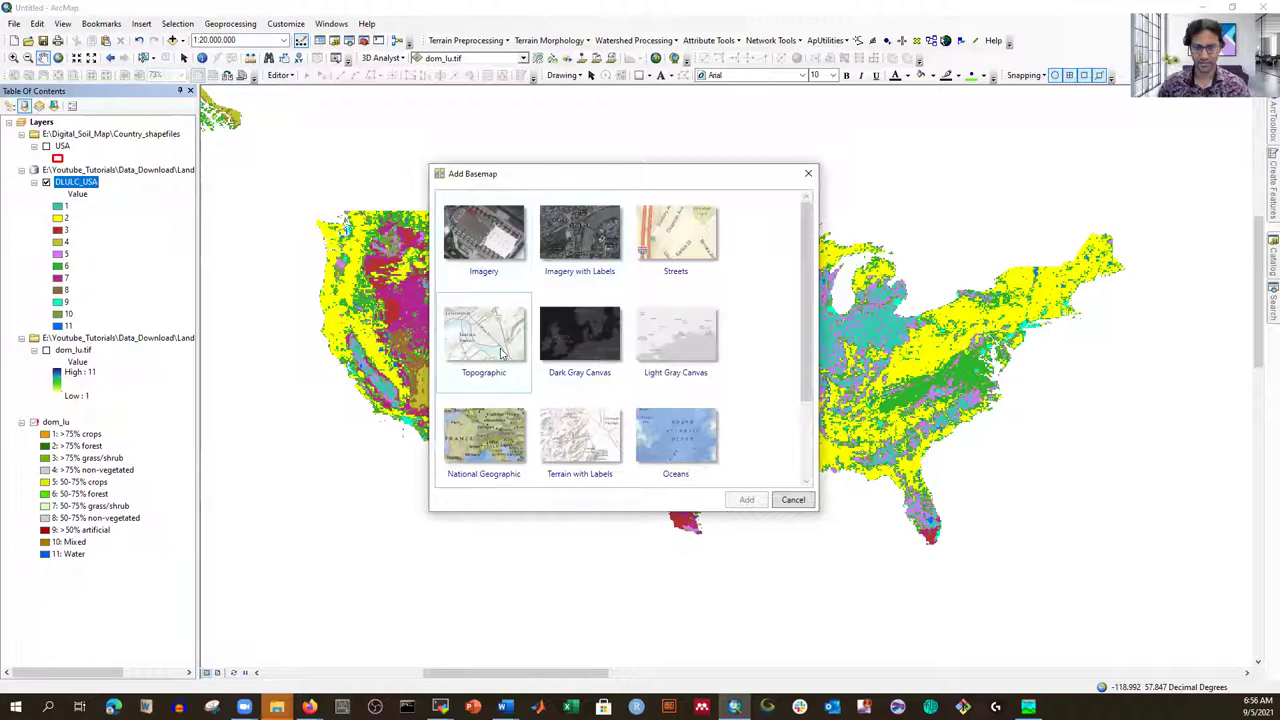
click(684, 437)
click(746, 500)
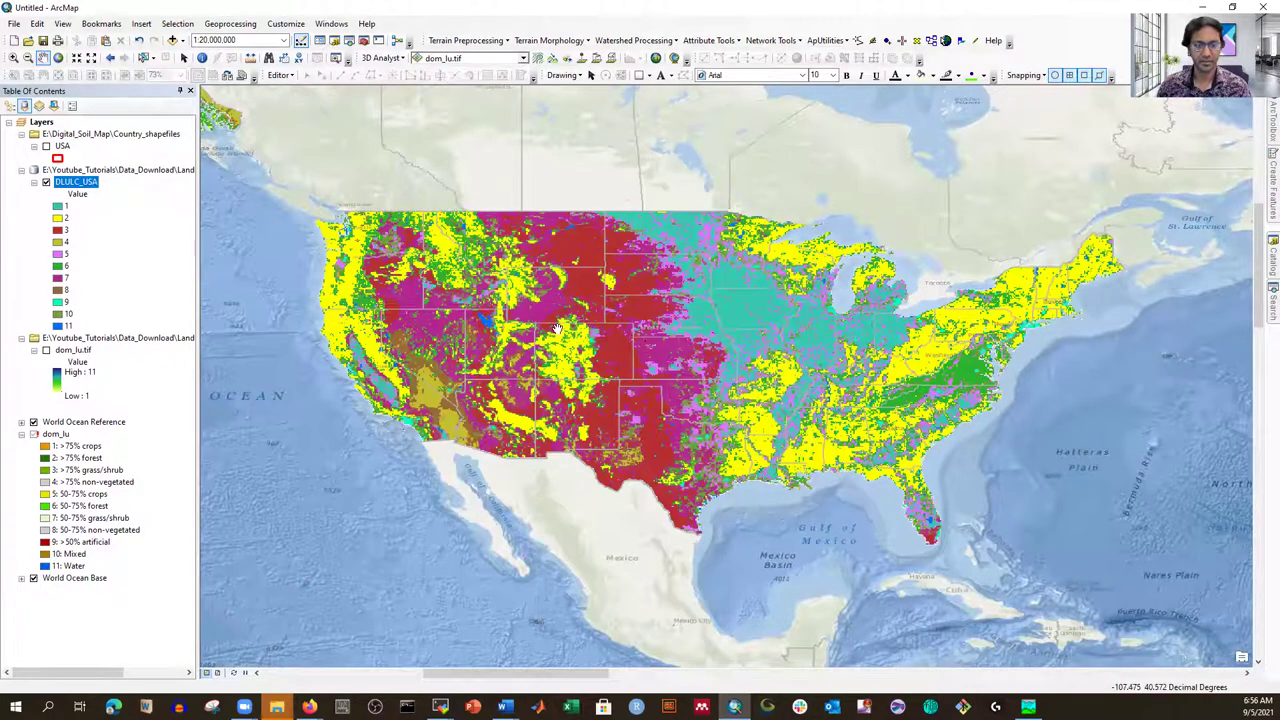
Examine the land use raster against the basemap along the Gulf of Mexico, the Pacific and the Hawaiian Islands.
scroll(555, 325, up, 2)
scroll(882, 418, down, 2)
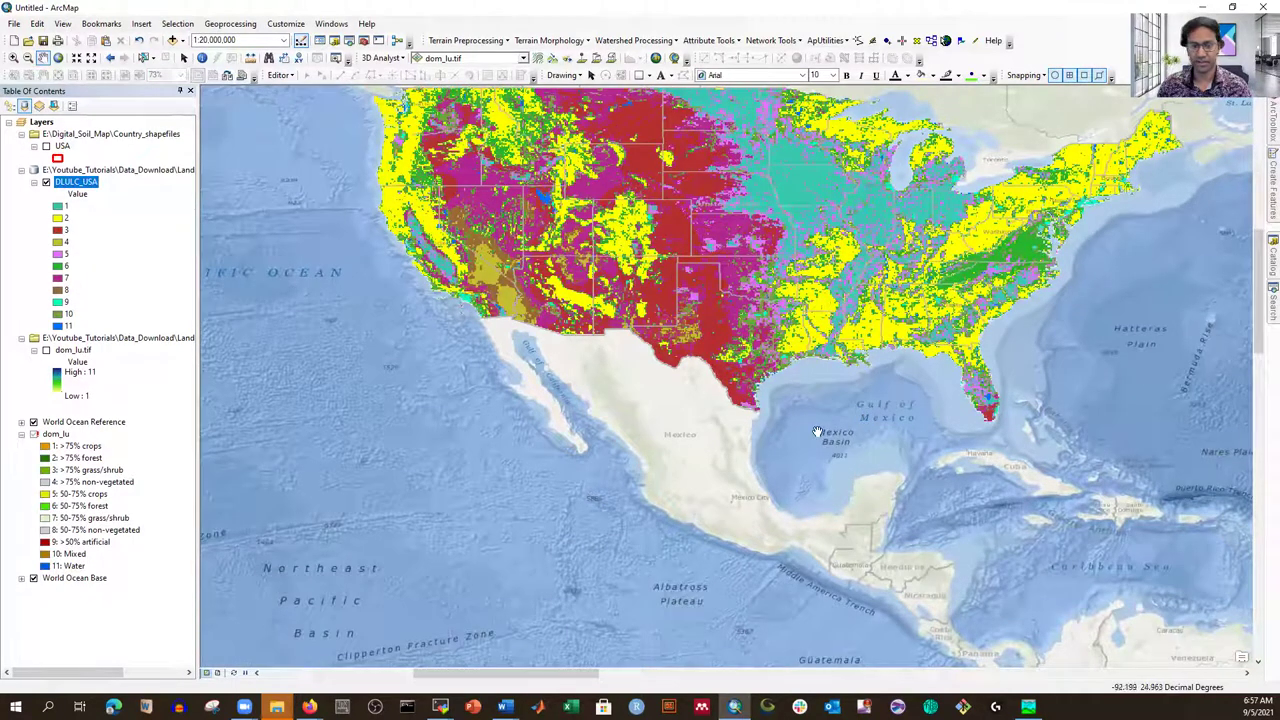
drag(806, 440, 901, 392)
scroll(730, 362, up, 2)
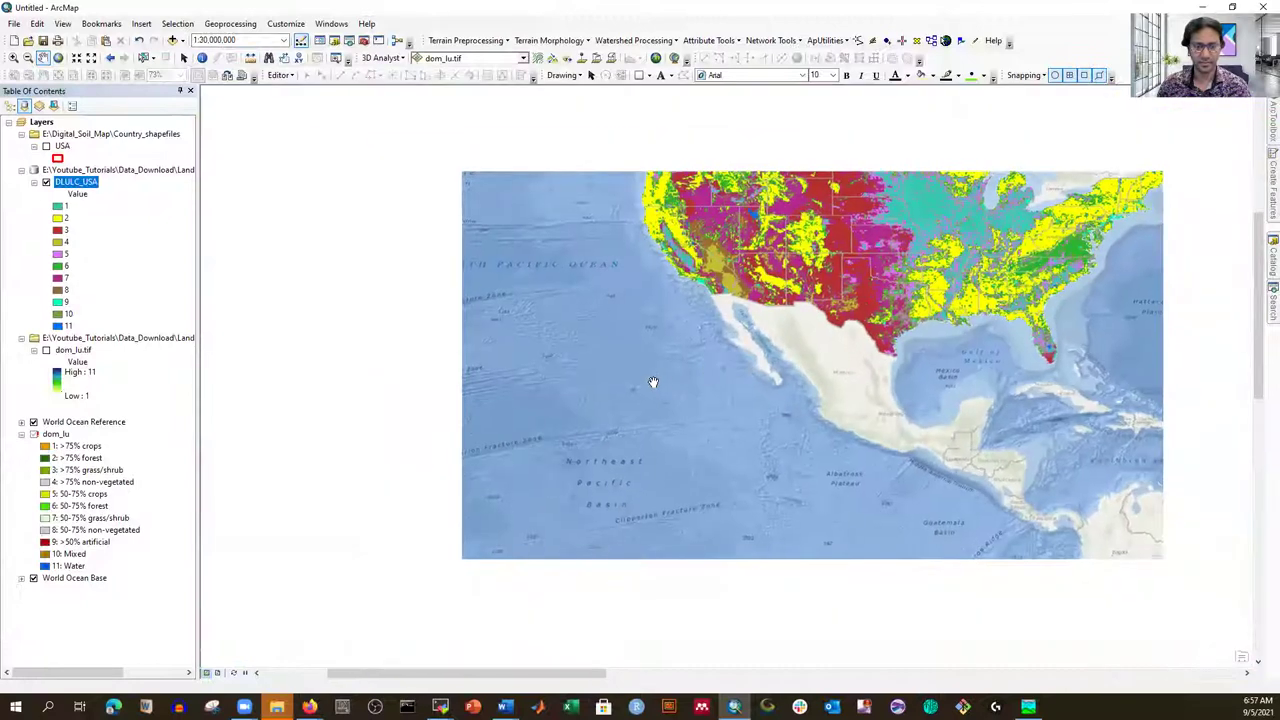
drag(693, 391, 686, 386)
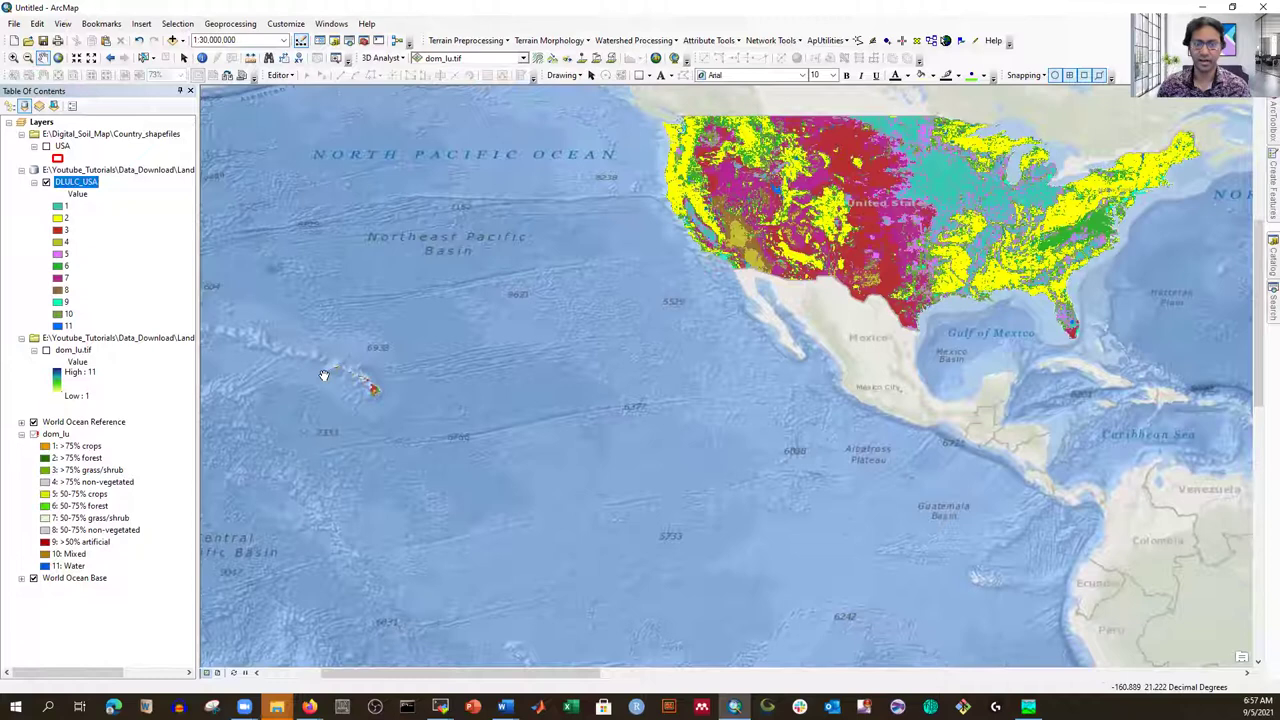
scroll(320, 374, down, 4)
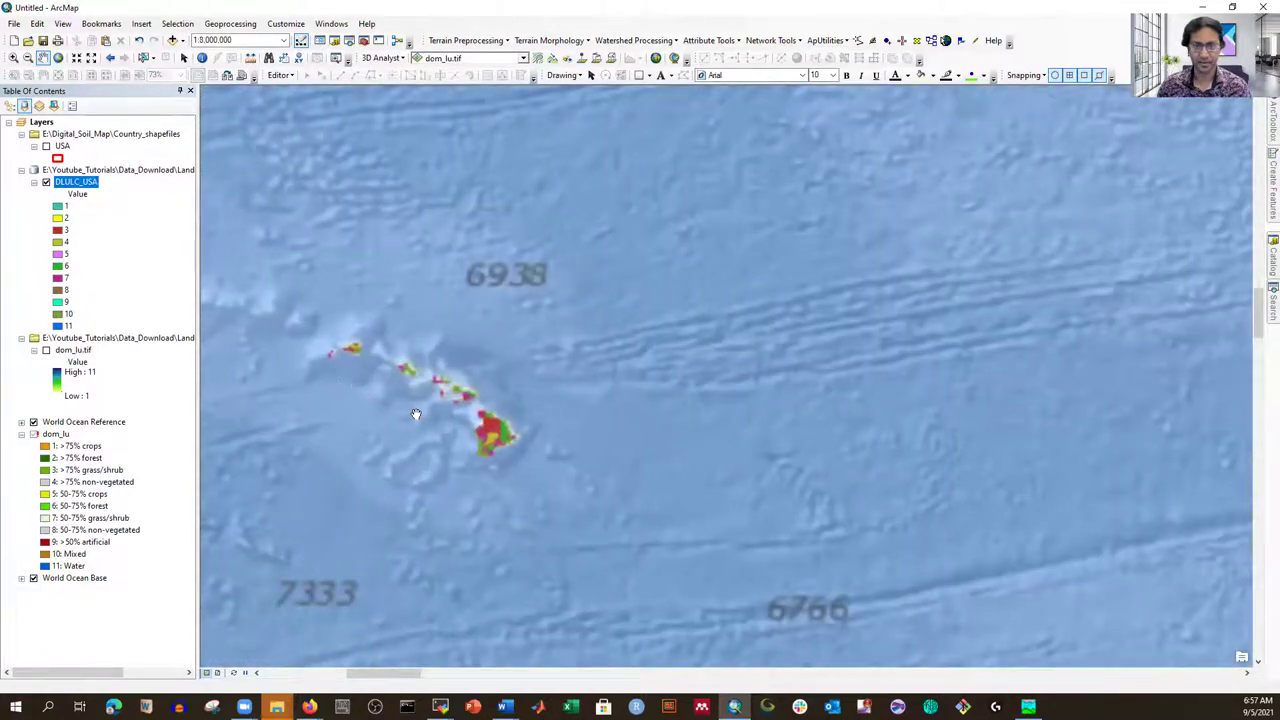
scroll(412, 410, down, 2)
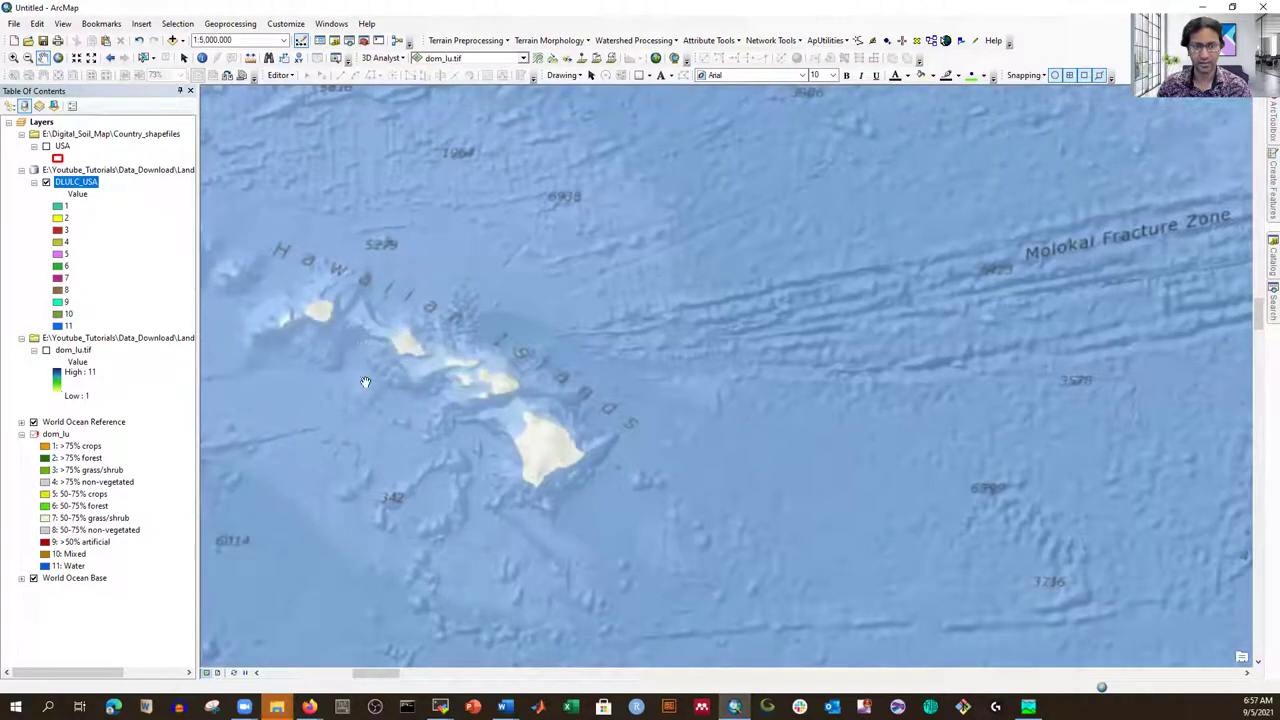
scroll(371, 366, up, 1)
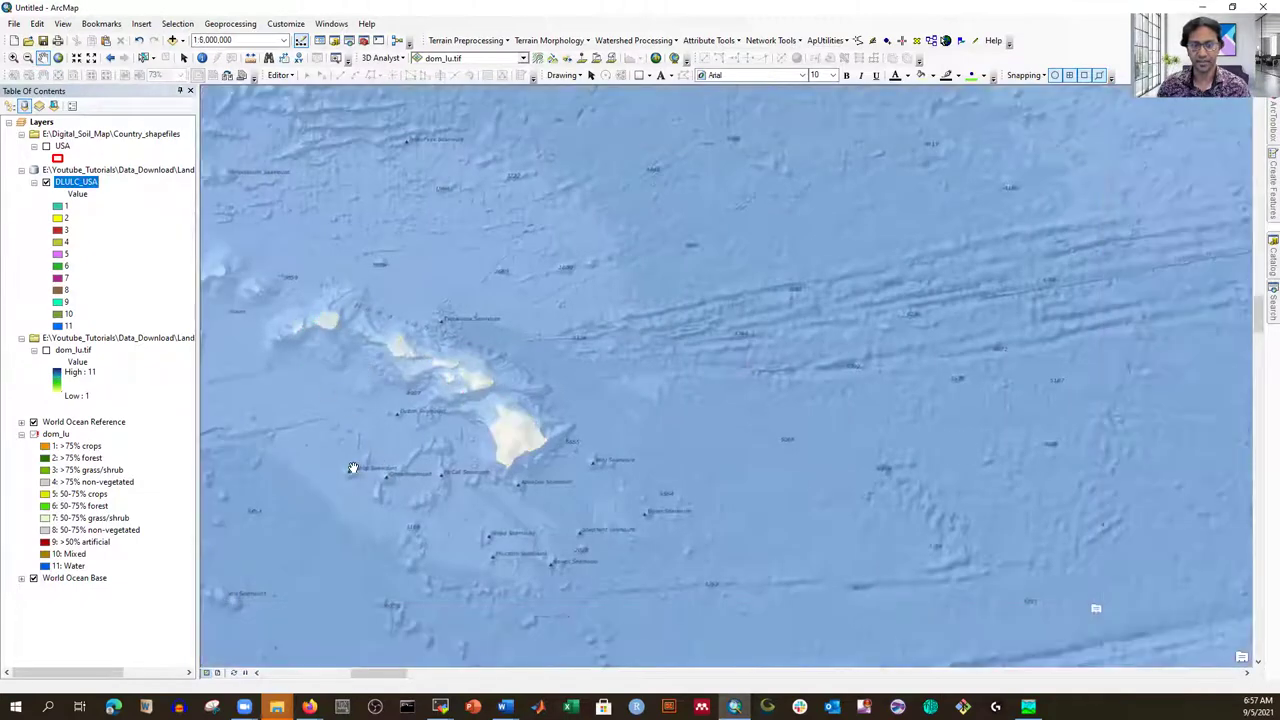
scroll(353, 468, up, 6)
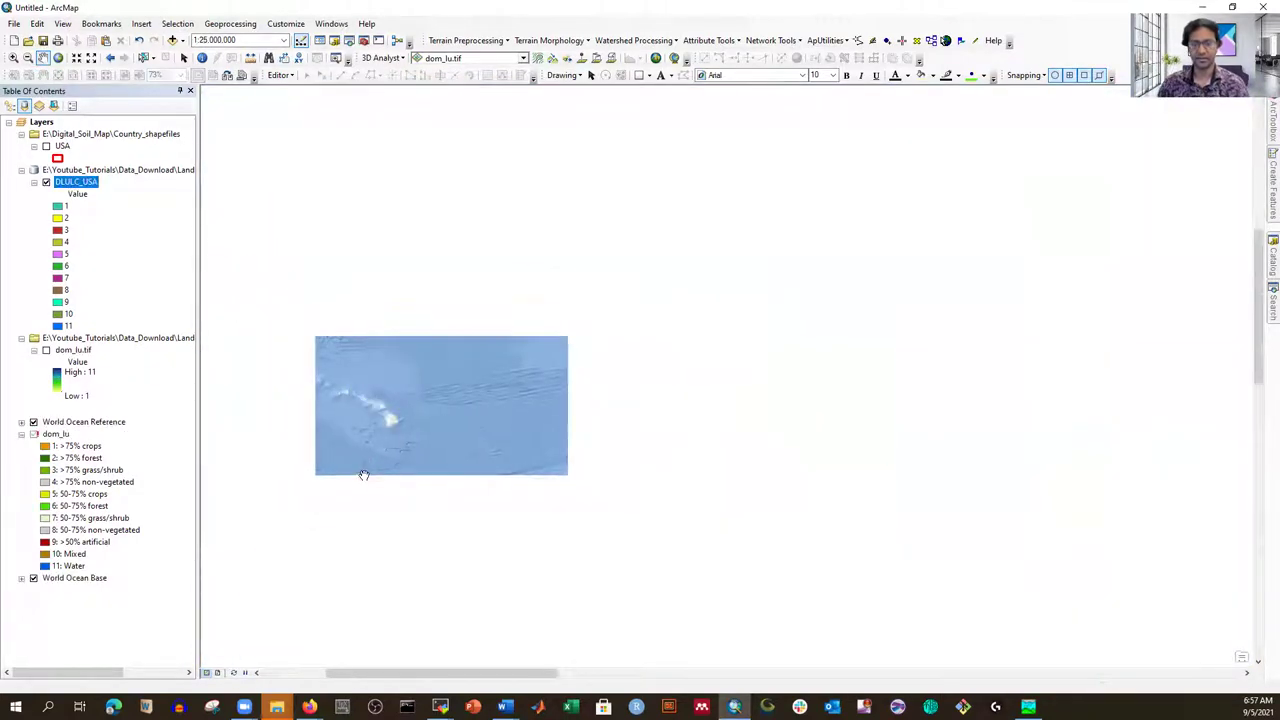
Examine how the land use classes of the contiguous United States line up with the basemap's coastlines and state borders.
scroll(399, 447, up, 2)
scroll(700, 354, up, 2)
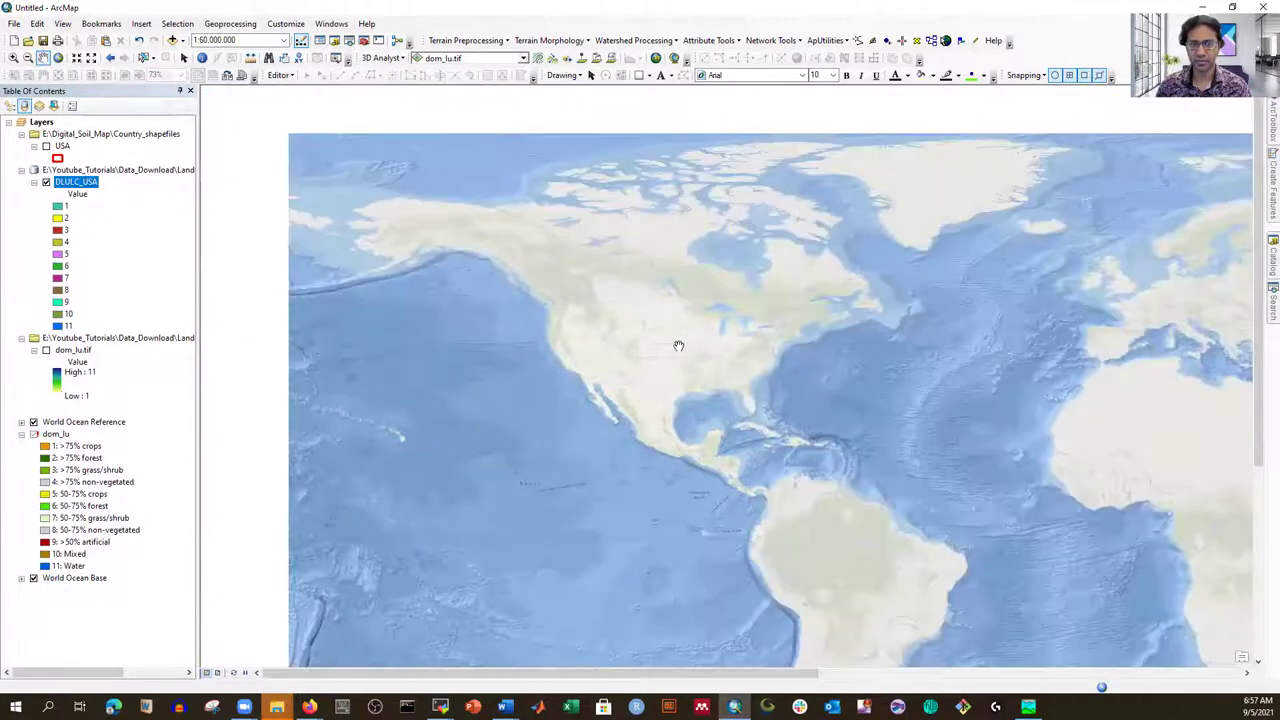
scroll(631, 343, down, 2)
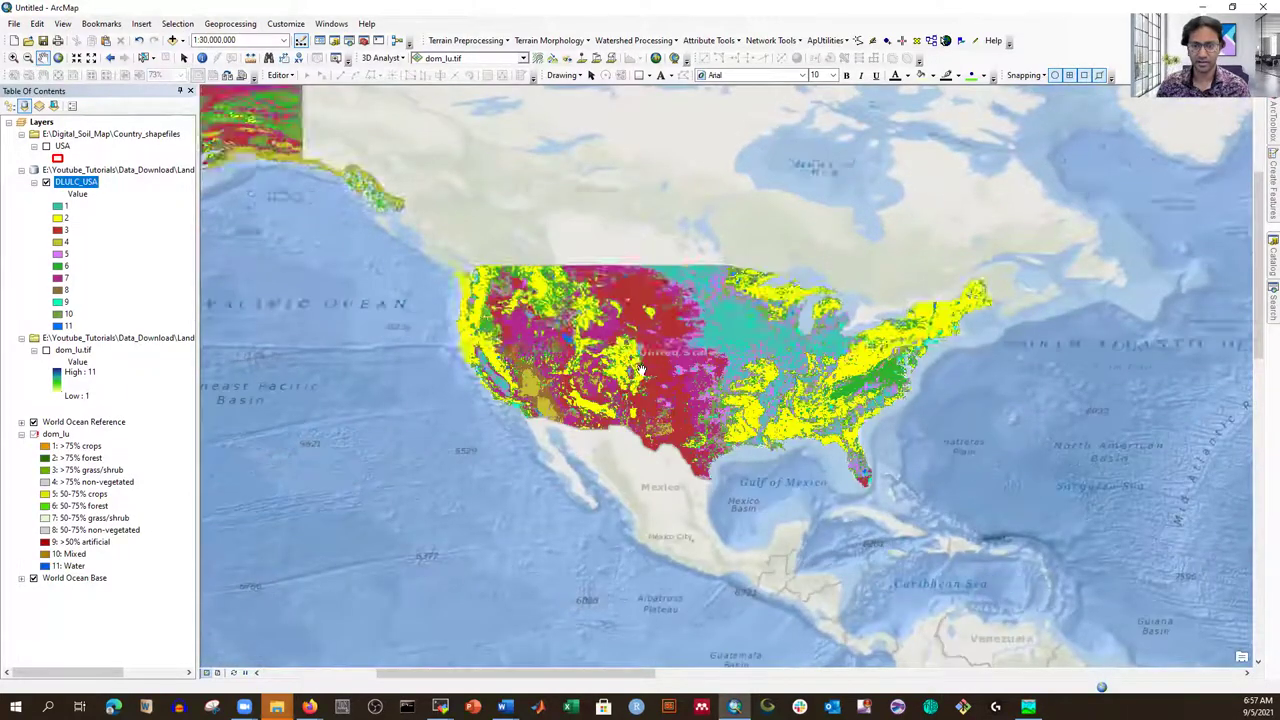
scroll(638, 323, down, 1)
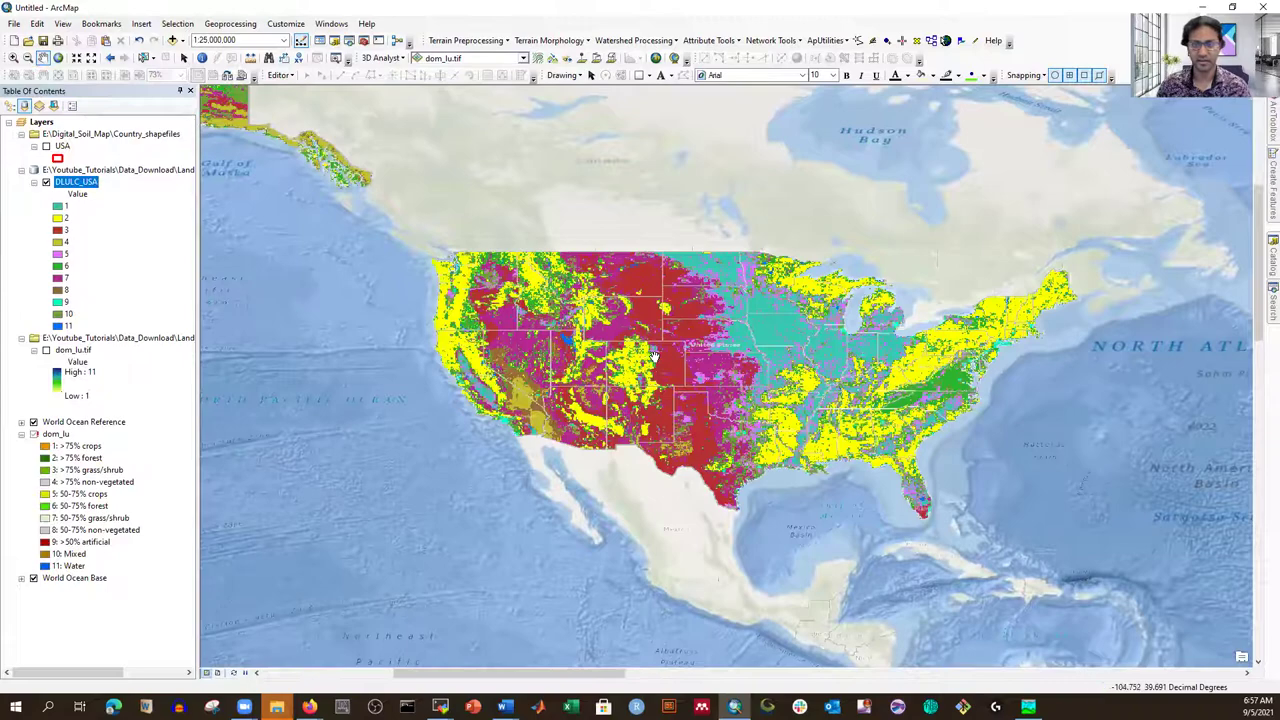
scroll(648, 353, down, 2)
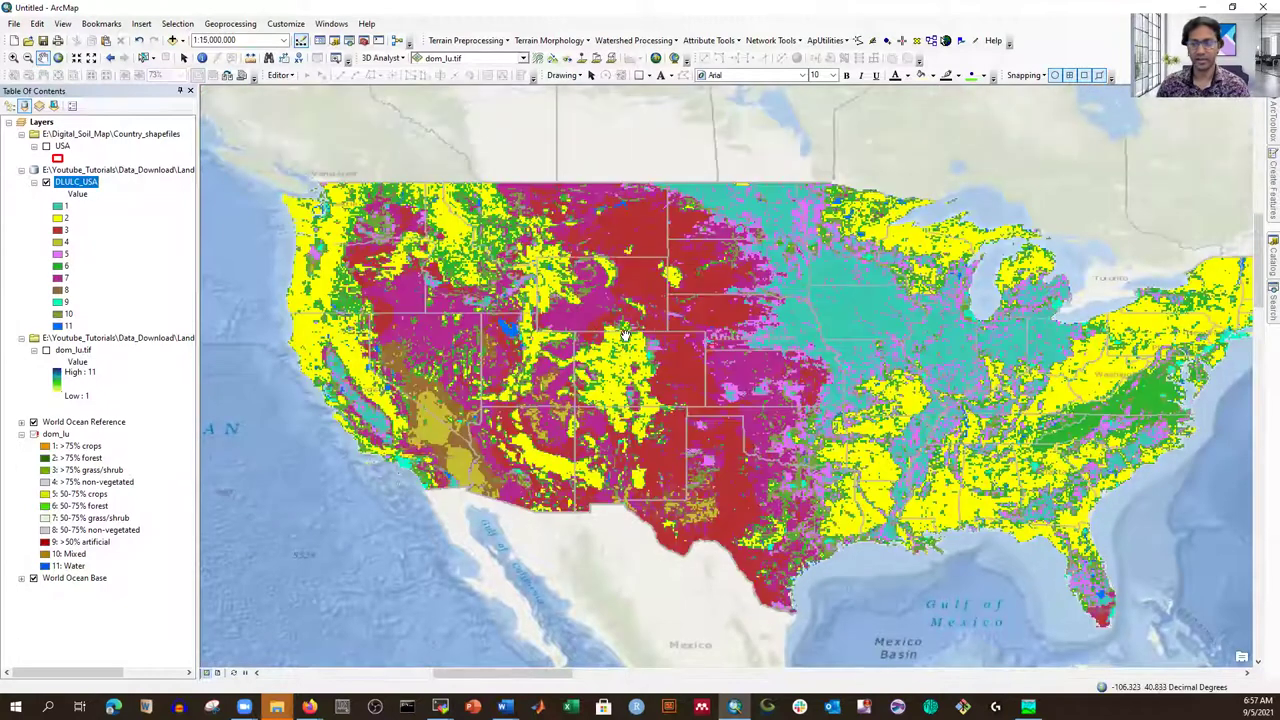
scroll(460, 327, down, 1)
scroll(462, 327, up, 1)
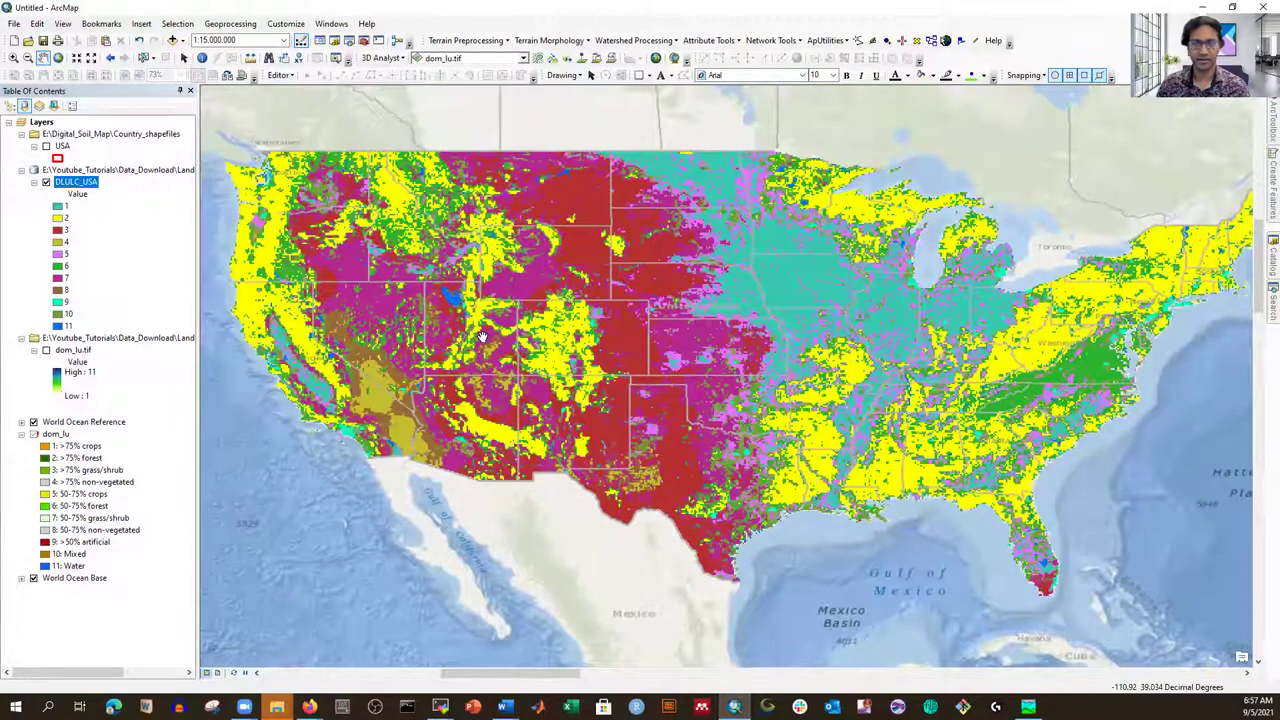
scroll(480, 338, up, 1)
drag(522, 310, 514, 317)
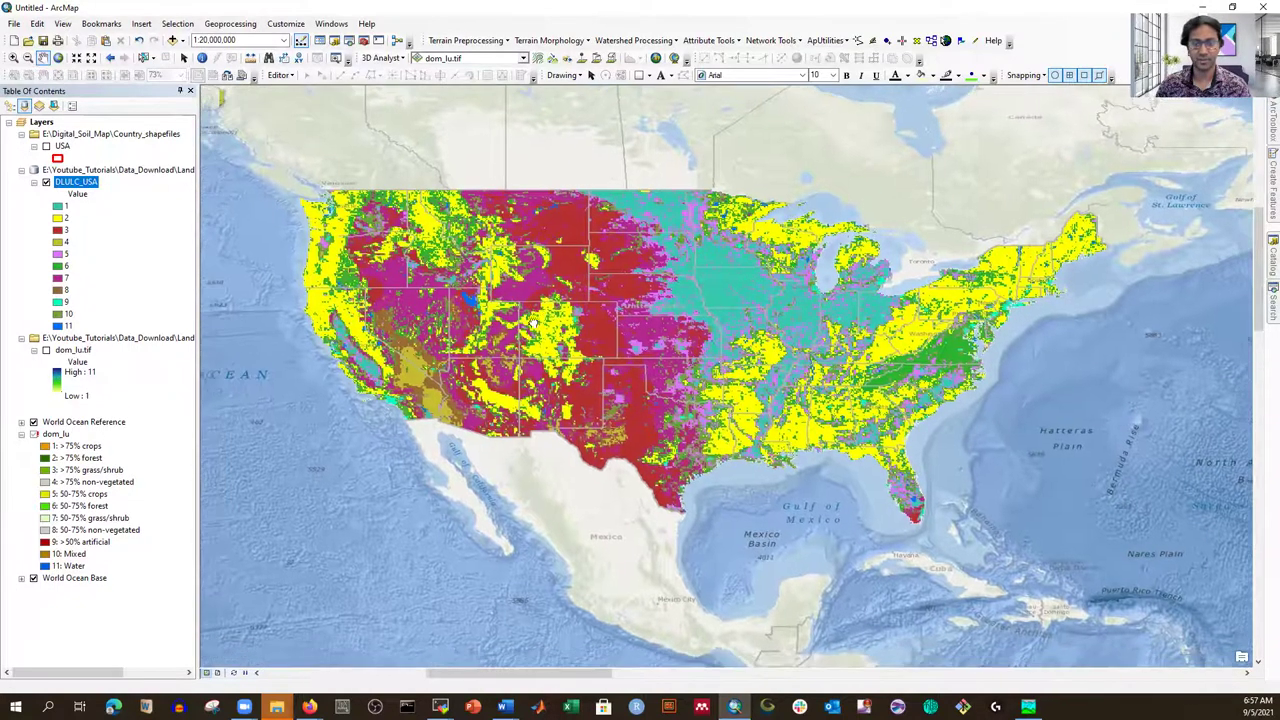
drag(538, 304, 548, 292)
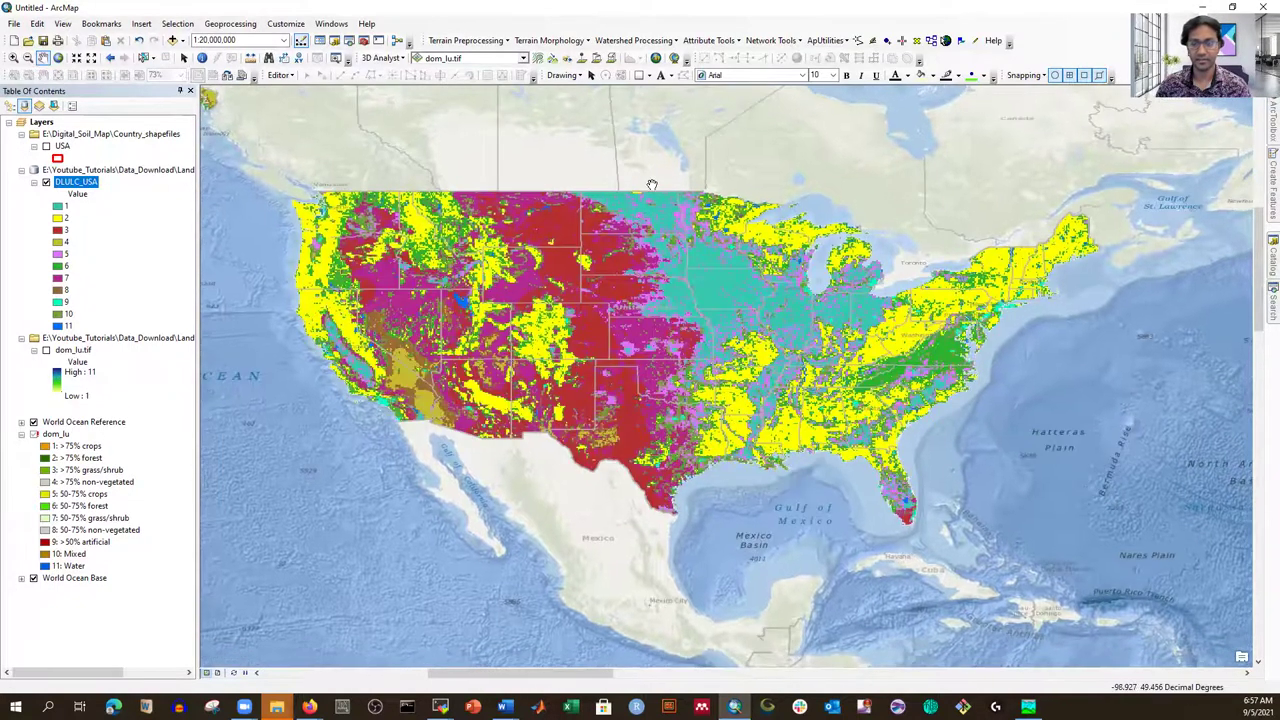